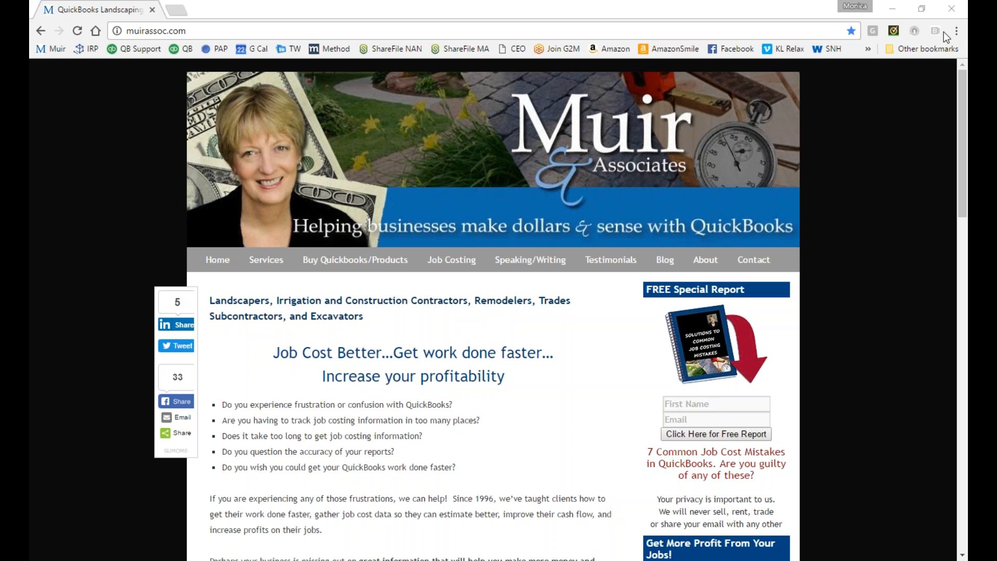
Open the Help Me Choose page for QuickBooks Pro/Premier on the Muir & Associates website.
mouse_move(387, 265)
mouse_move(314, 259)
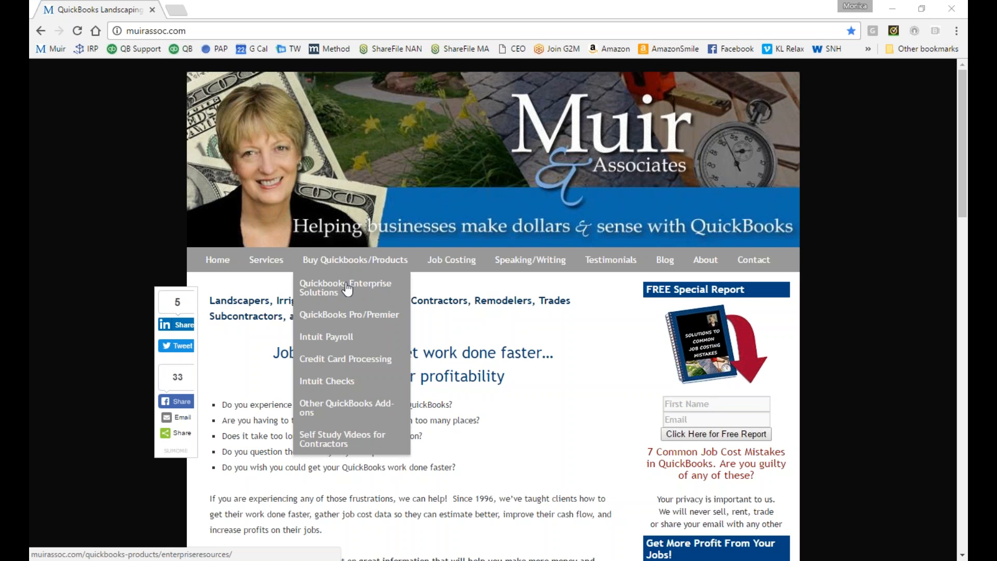
click(345, 321)
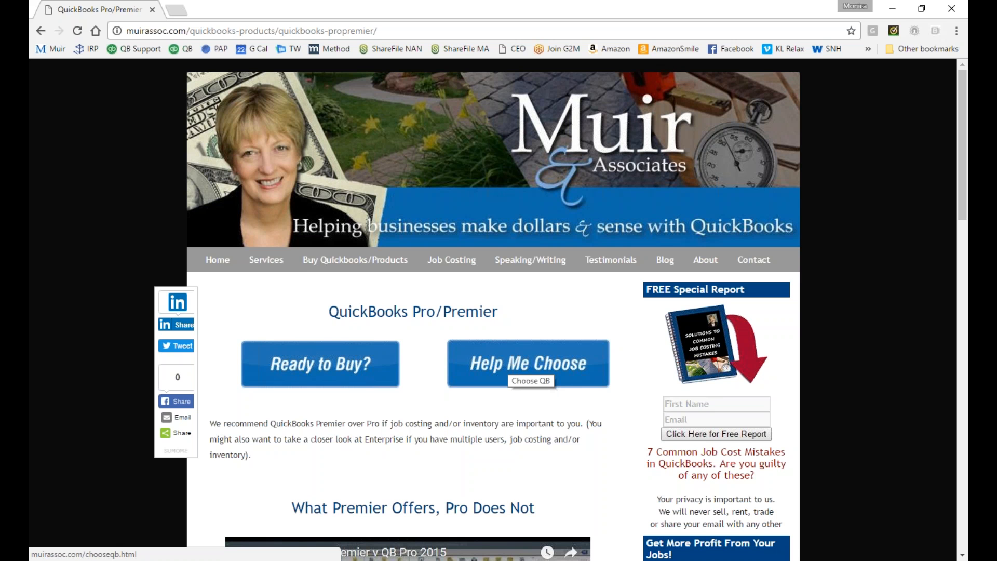
click(496, 362)
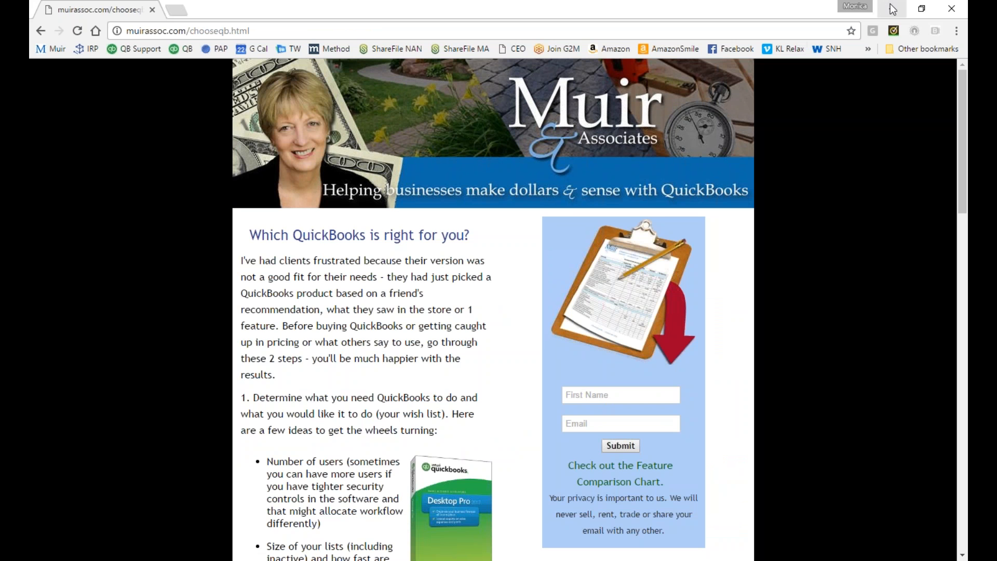
Close the browser and switch to the QuickBooks window with the Sample Rock Castle Construction company file.
click(953, 10)
mouse_move(684, 558)
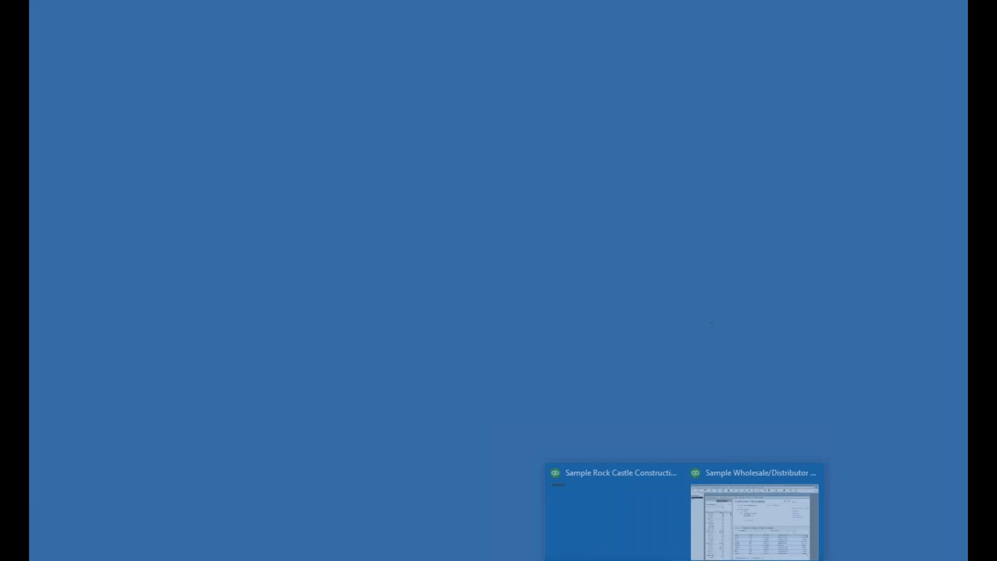
click(629, 489)
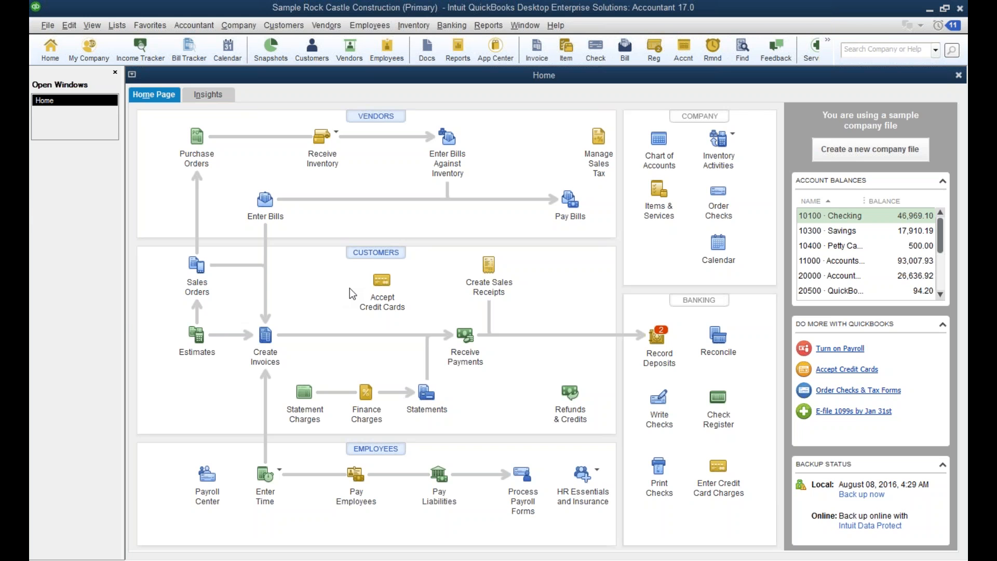
View the list of previously opened company files, and leave it without opening one.
click(48, 26)
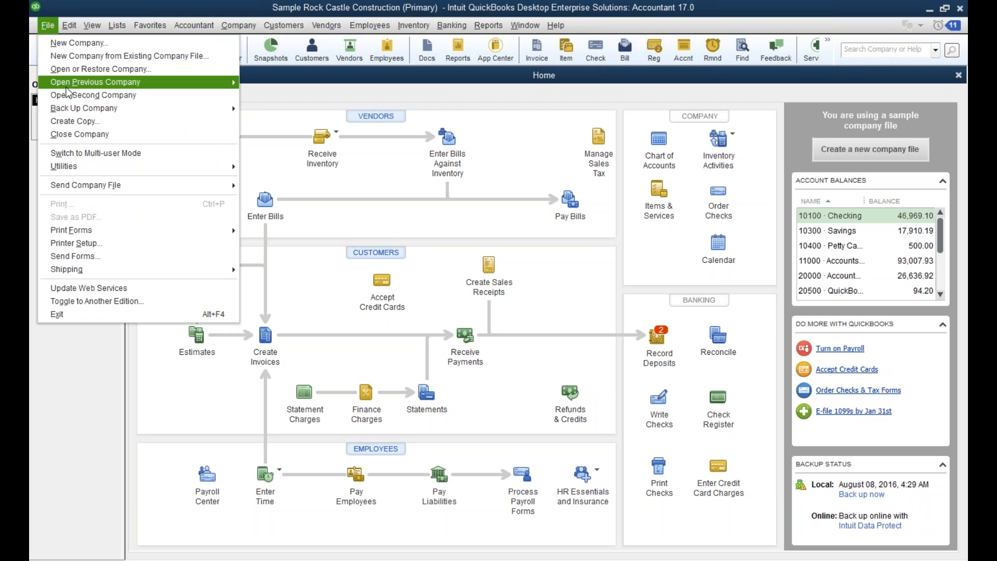
mouse_move(67, 91)
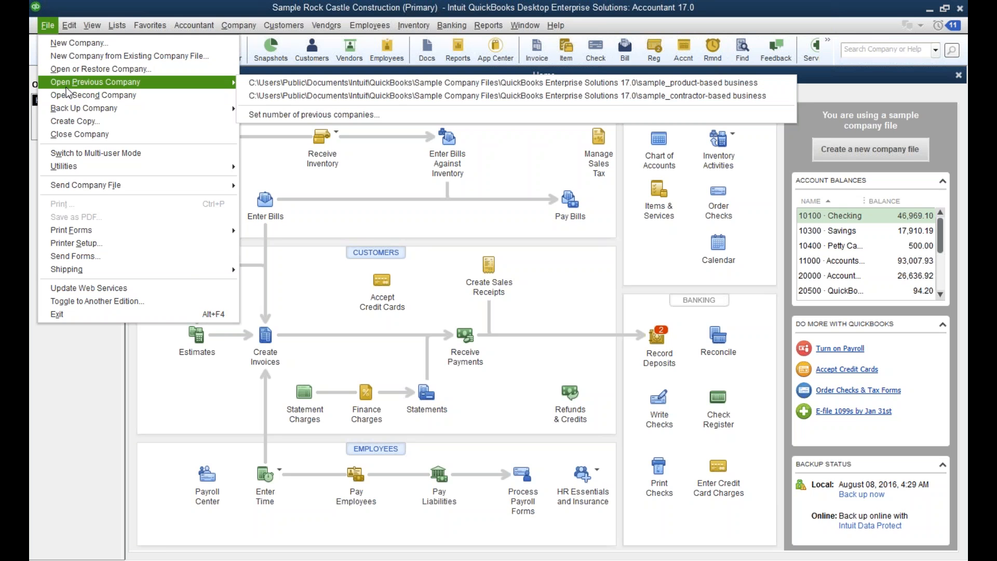
click(89, 1)
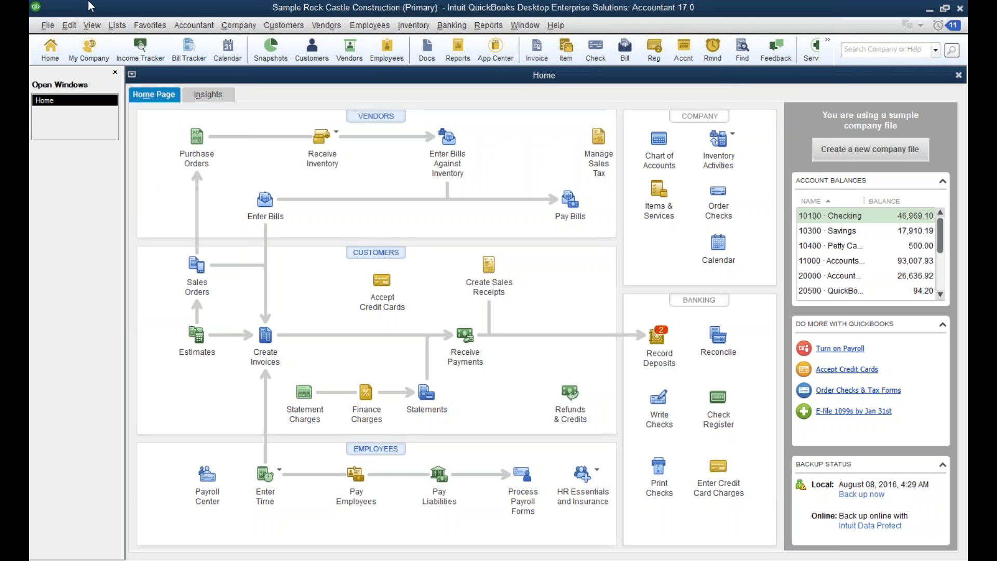
Open the setup for users and roles and look through the list of available roles.
click(239, 25)
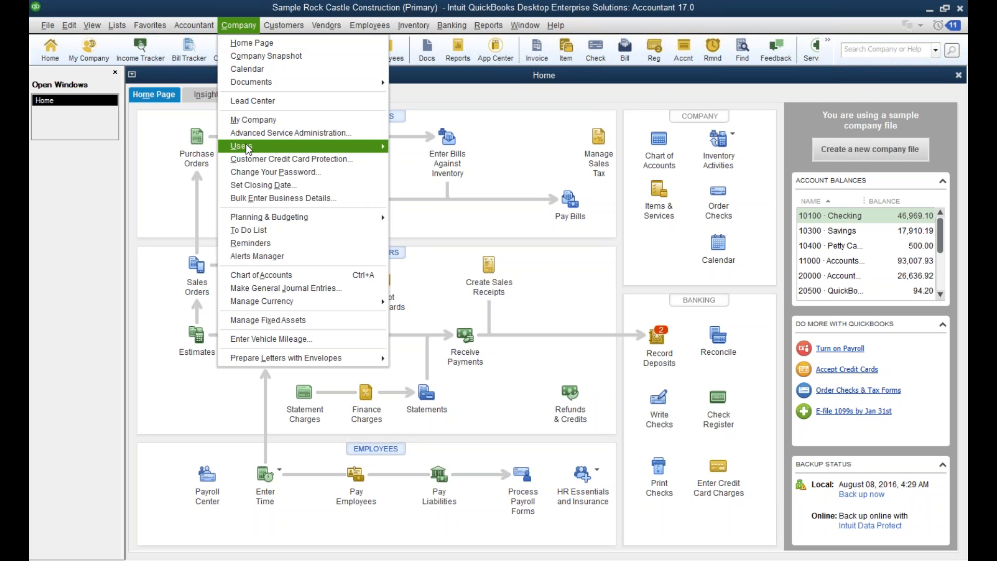
mouse_move(247, 147)
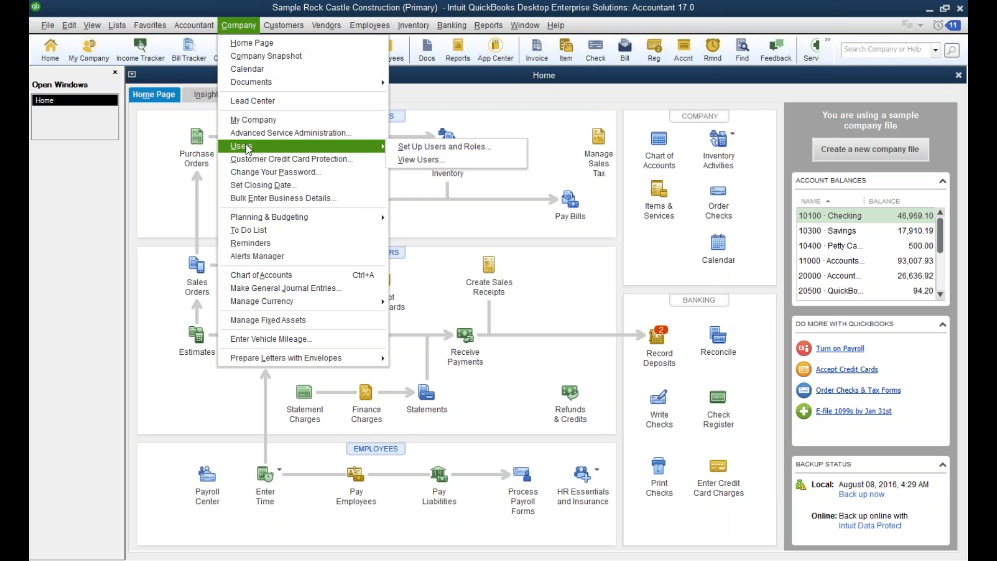
click(422, 148)
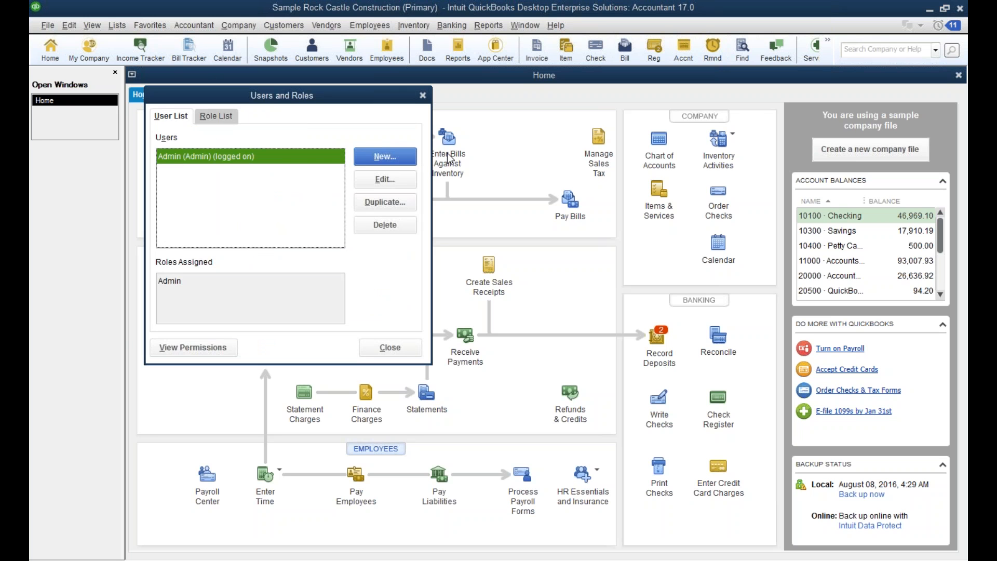
click(221, 117)
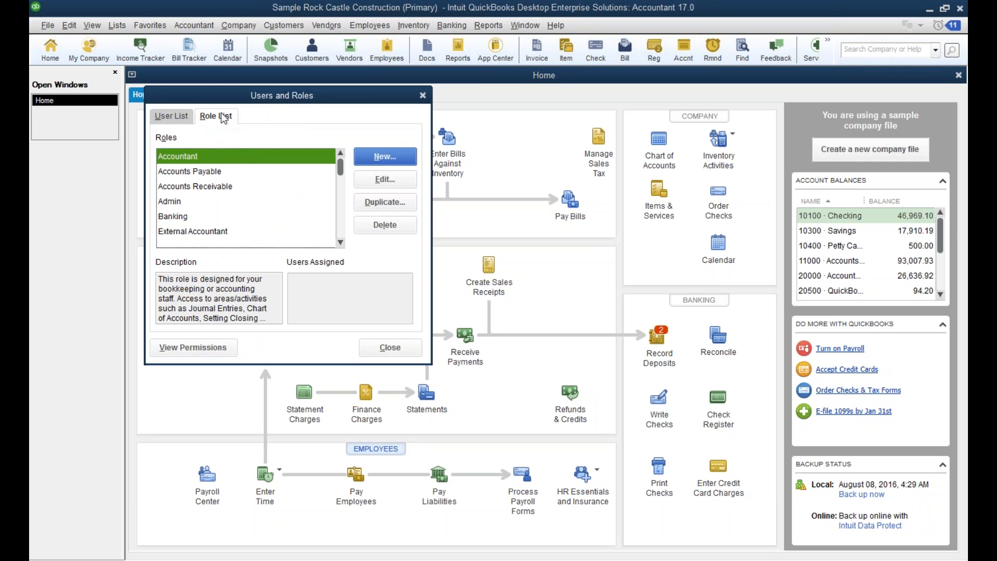
click(341, 242)
click(341, 242)
click(341, 242)
click(340, 242)
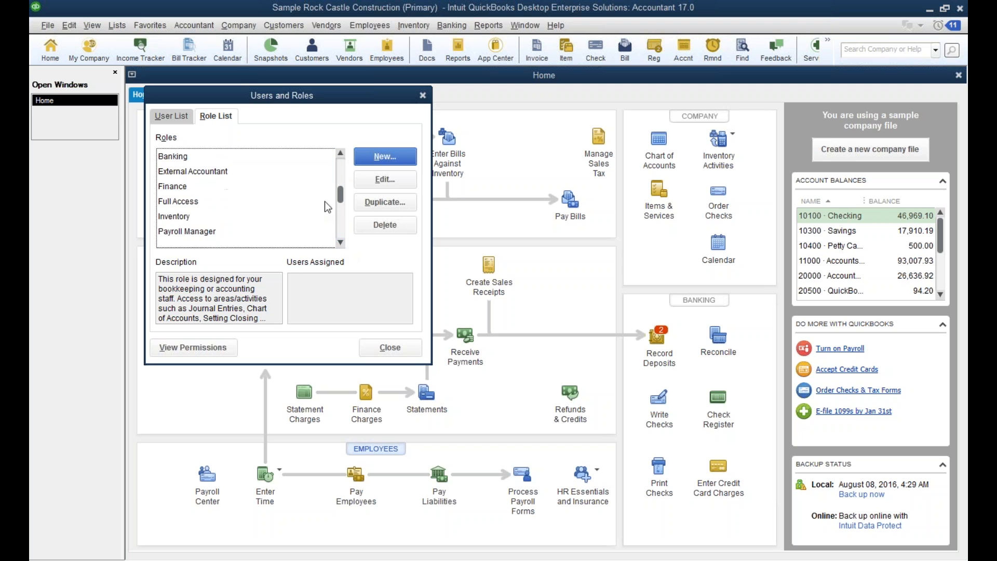
drag(342, 197, 342, 155)
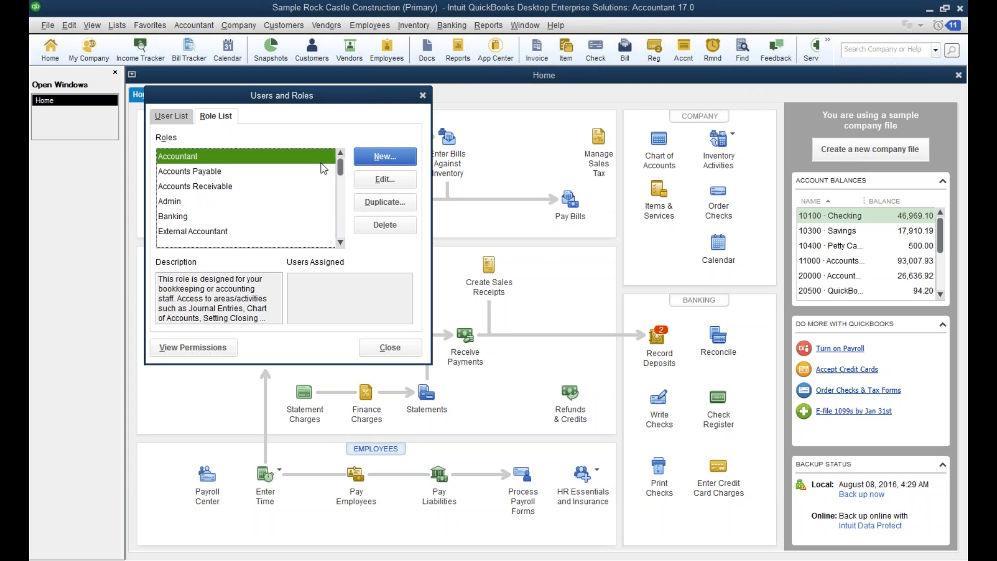
Open the Accounts Payable role for editing and examine its Banking access, including the level for Credit Card Charges.
click(204, 173)
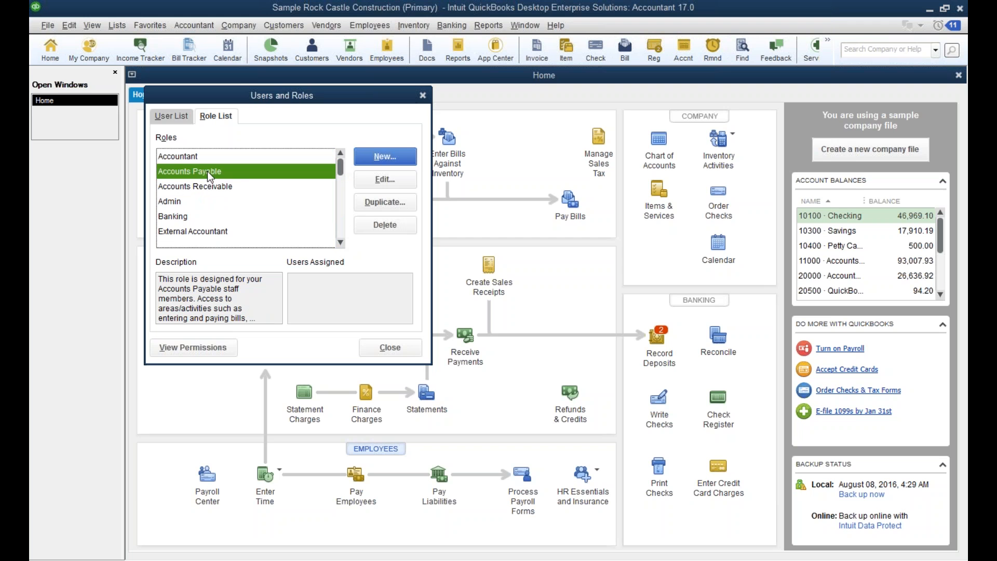
click(385, 179)
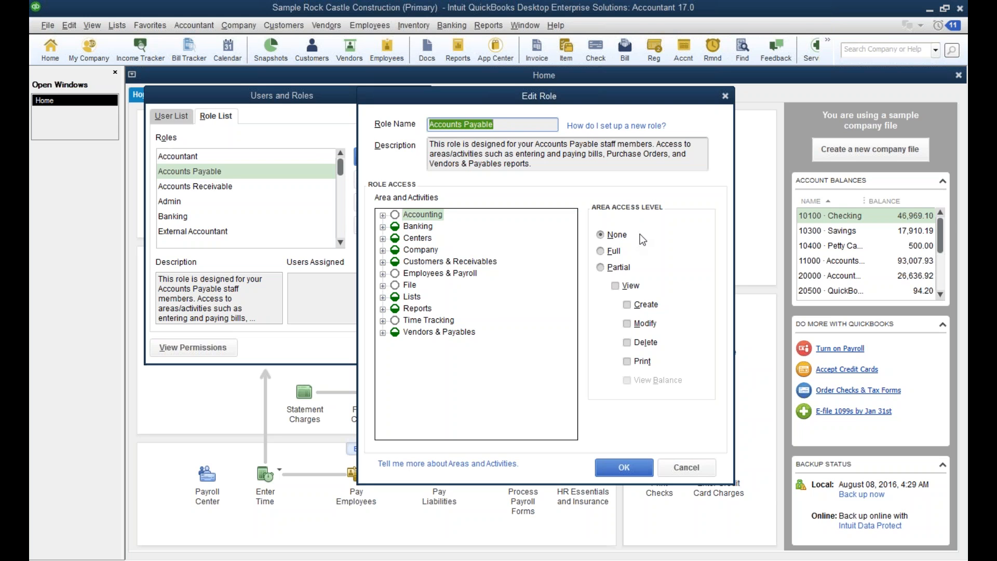
click(418, 227)
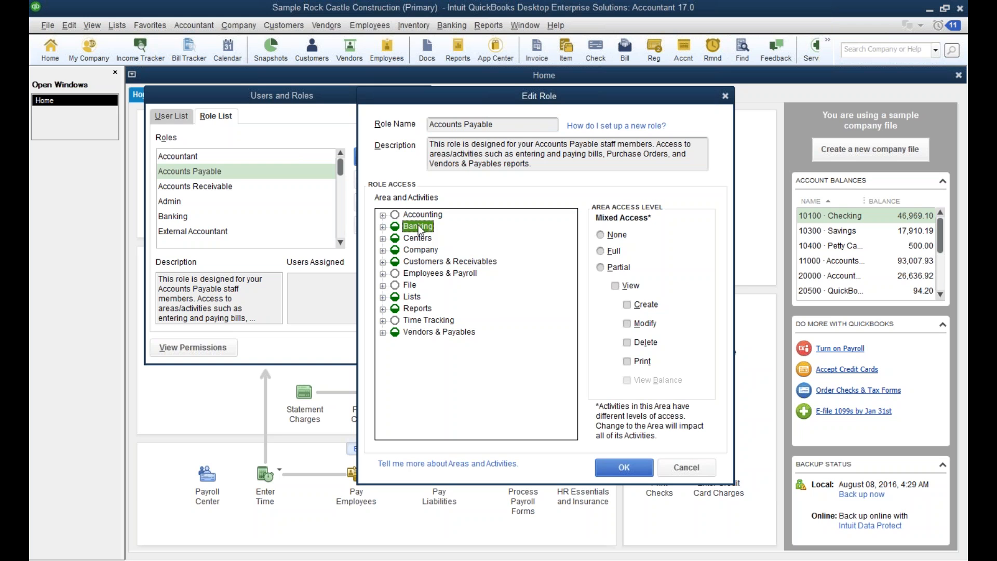
click(383, 229)
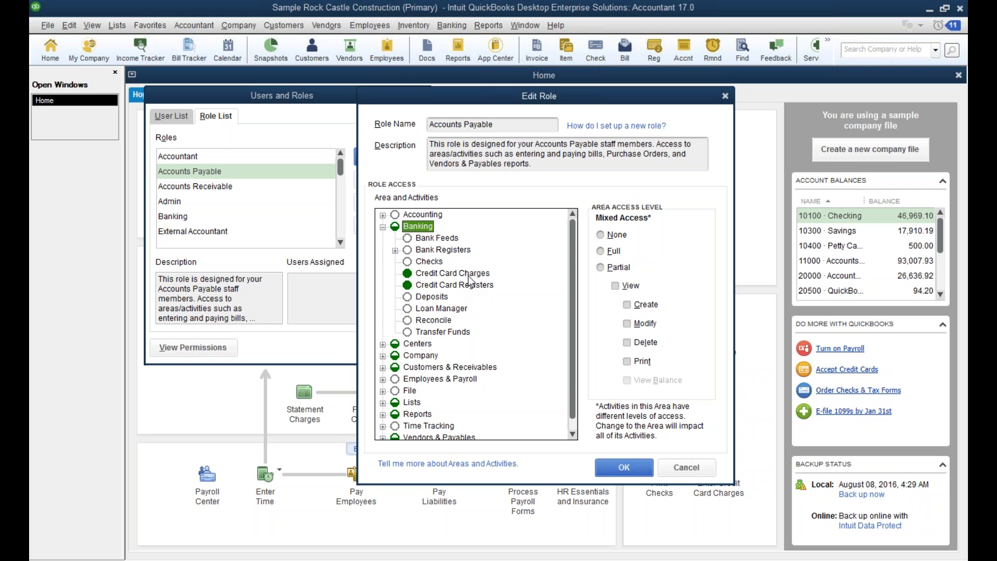
click(438, 275)
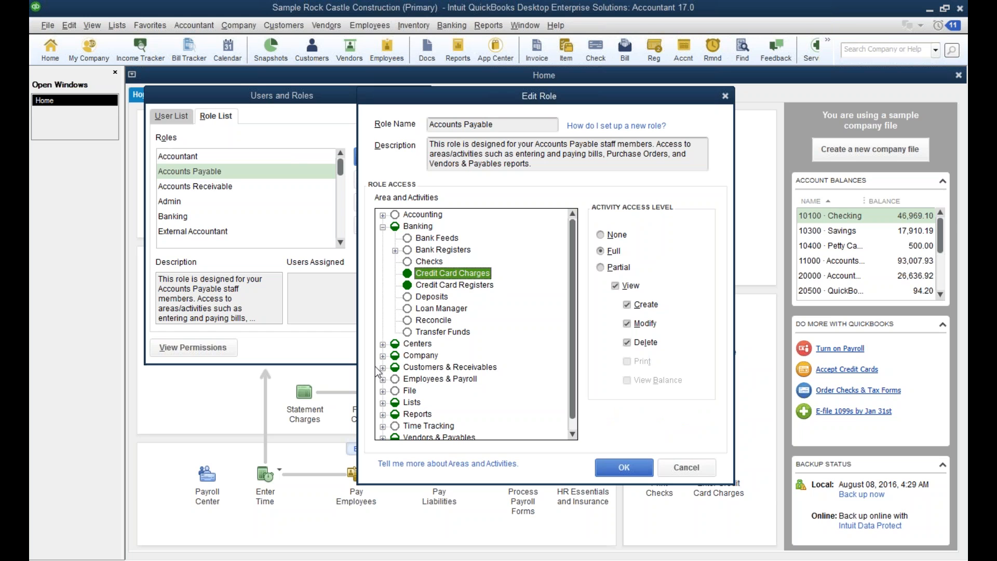
Examine the role's access levels for the Customer Center and the Vendor Center in the Centers area.
click(382, 344)
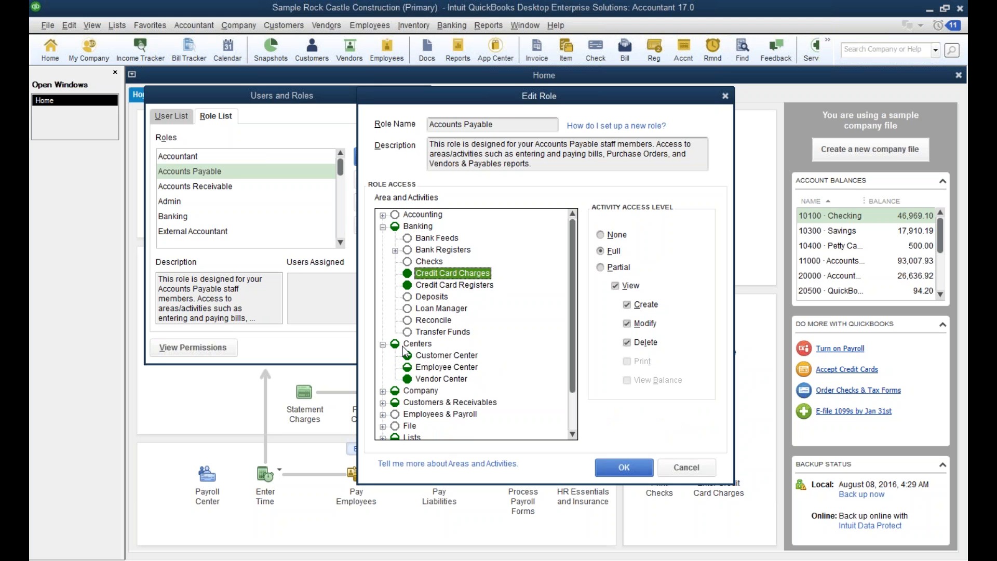
click(456, 357)
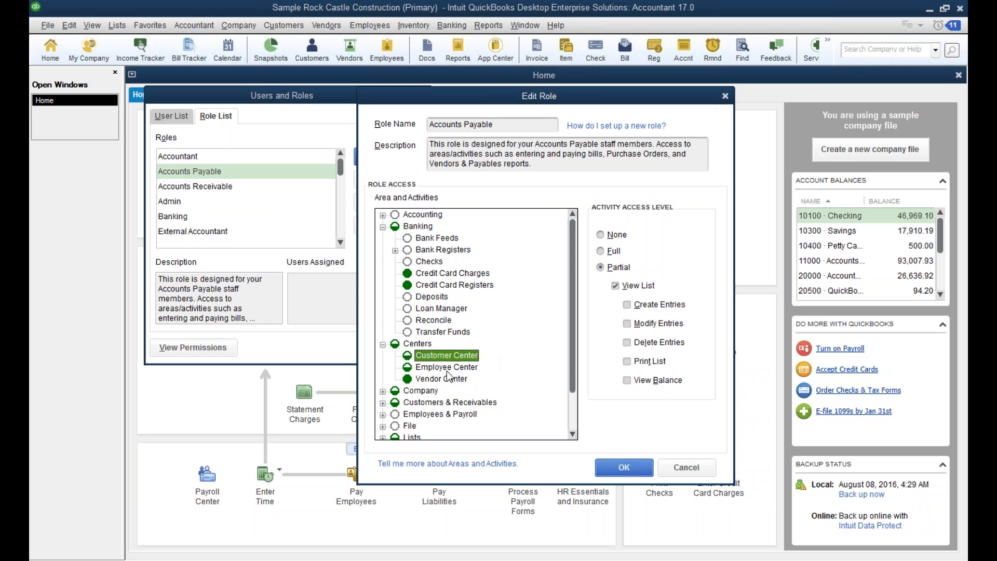
click(421, 381)
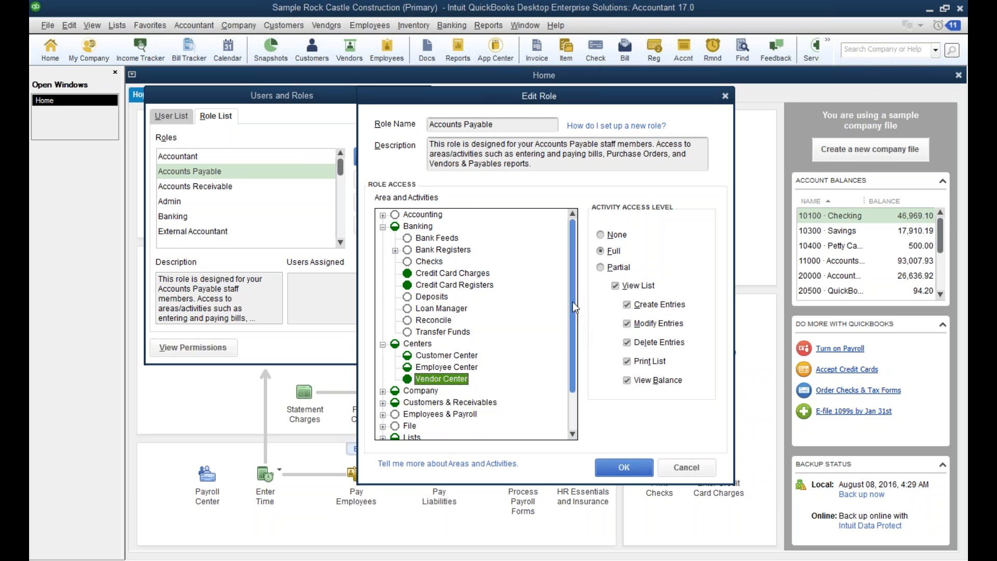
Set the Accounts Payable role's access to Pay Bills, in the Vendors & Payables area, to None.
drag(574, 292, 572, 356)
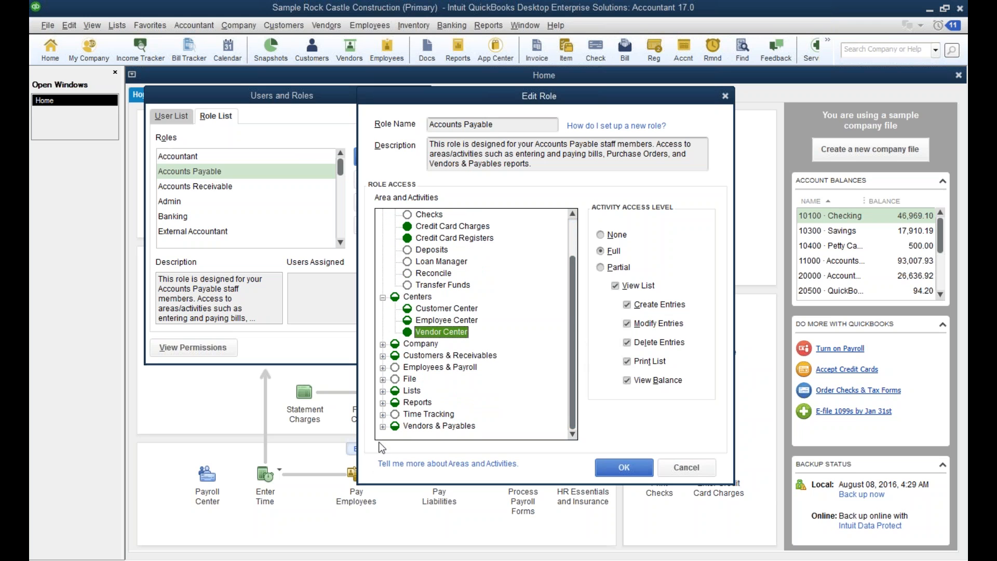
click(383, 426)
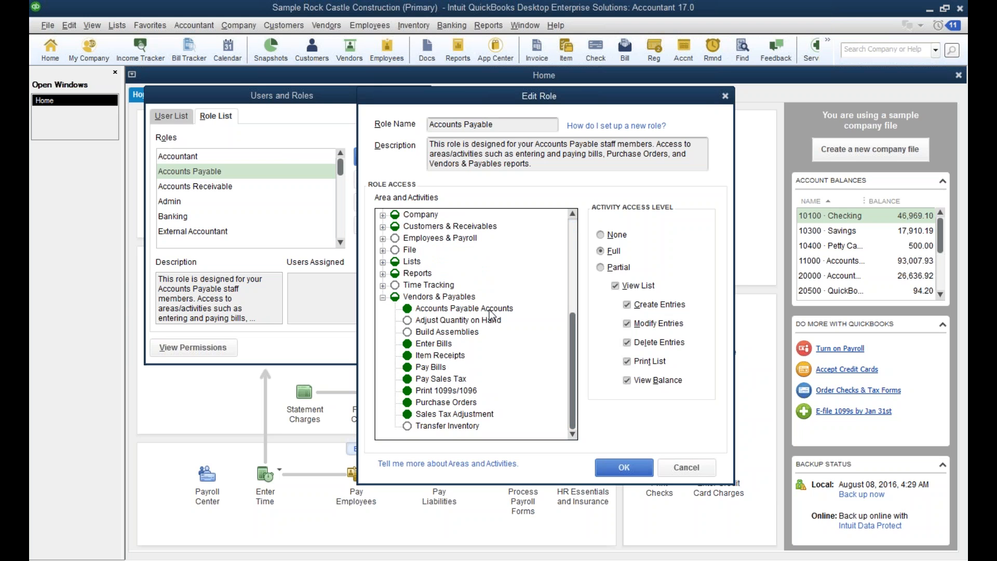
click(409, 370)
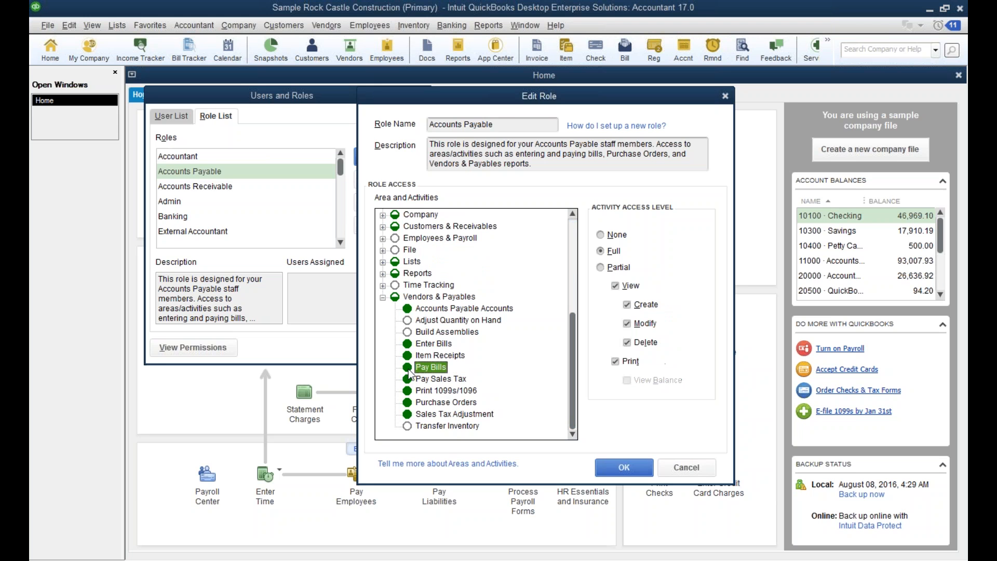
click(613, 234)
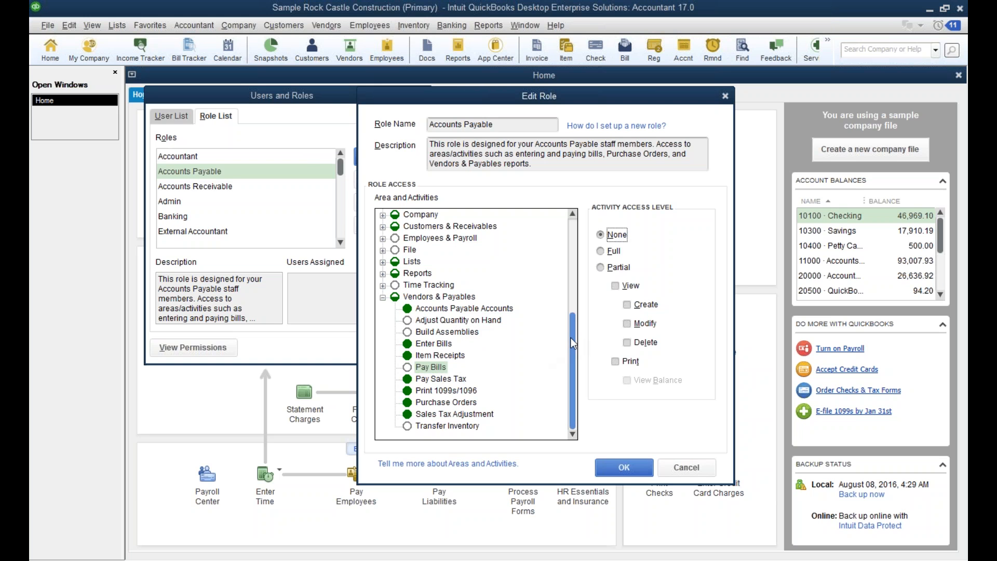
Examine the individual accounts under Bank Registers in the Banking area, and cancel the role edit.
drag(575, 339, 581, 233)
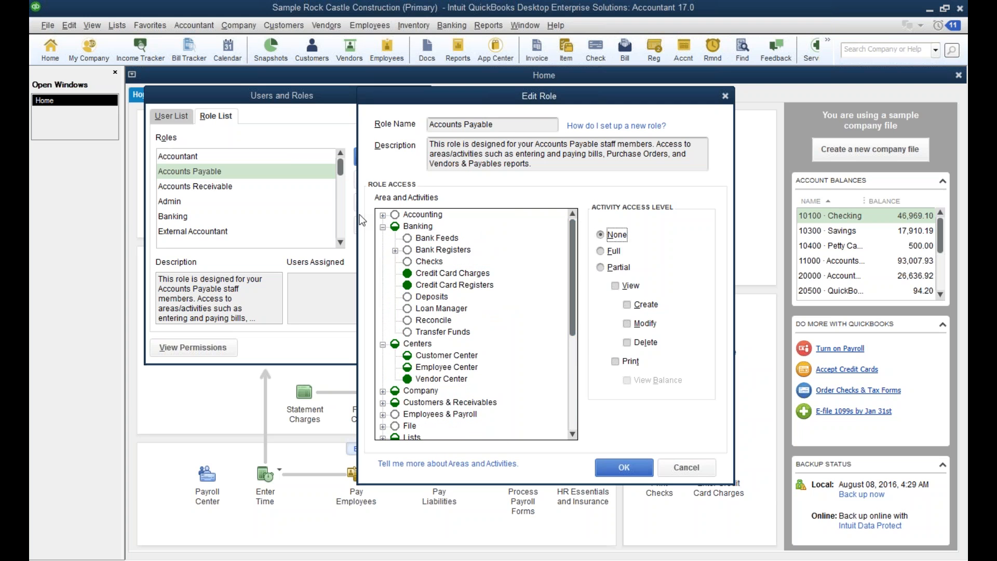
click(395, 250)
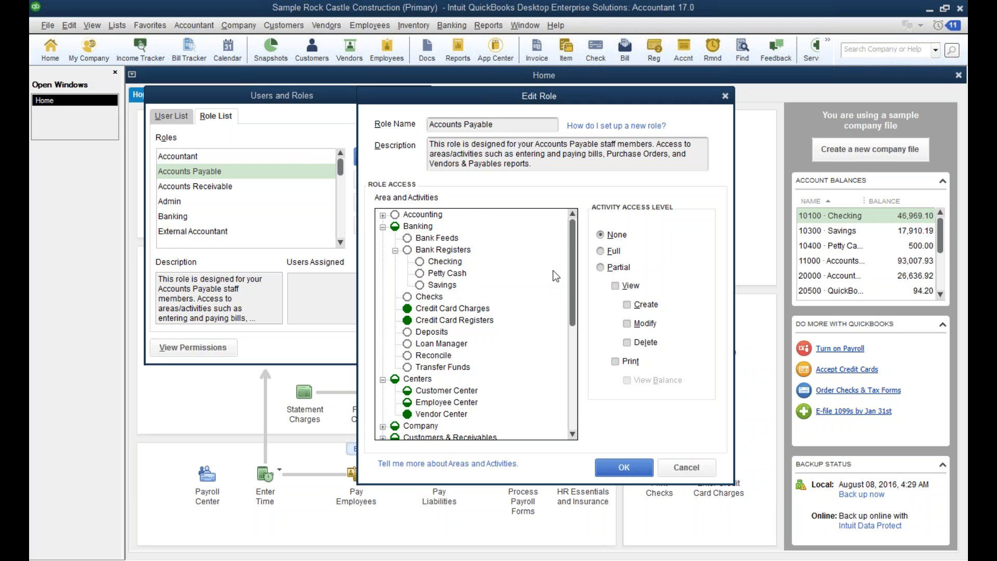
drag(572, 275, 561, 246)
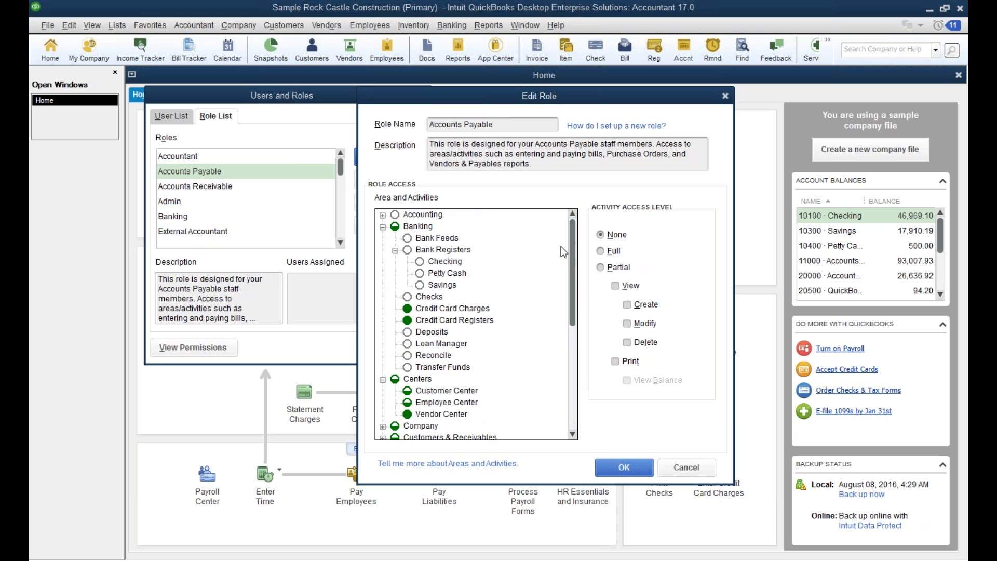
click(695, 465)
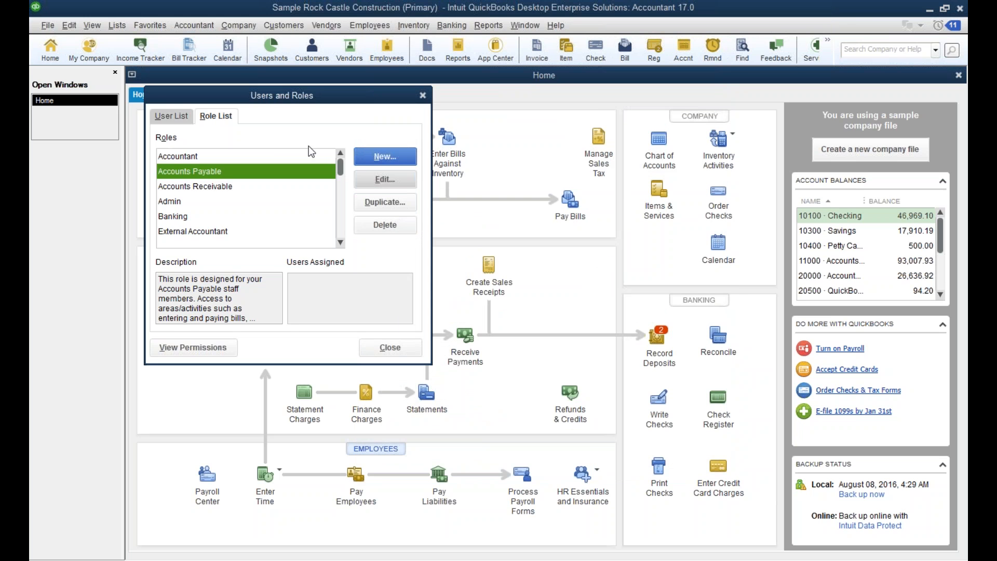
Start a new user in the user list and assign the Accounts Payable and Purchasing roles to it.
click(172, 116)
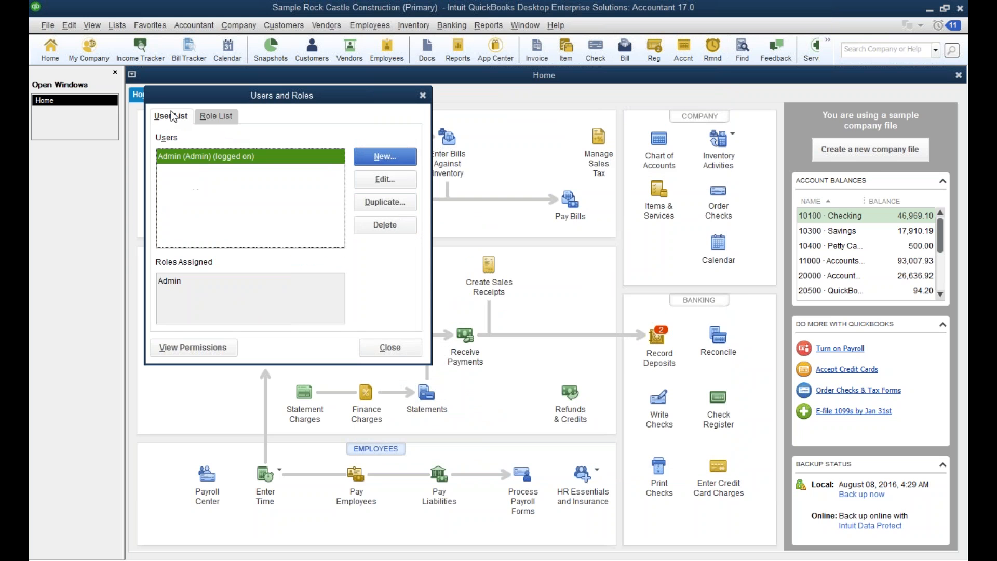
click(387, 157)
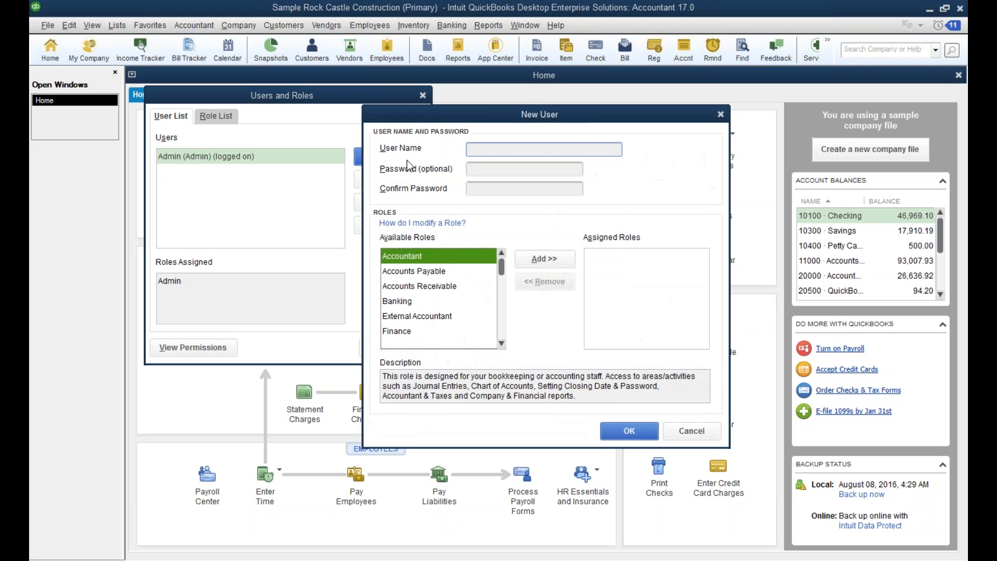
click(435, 271)
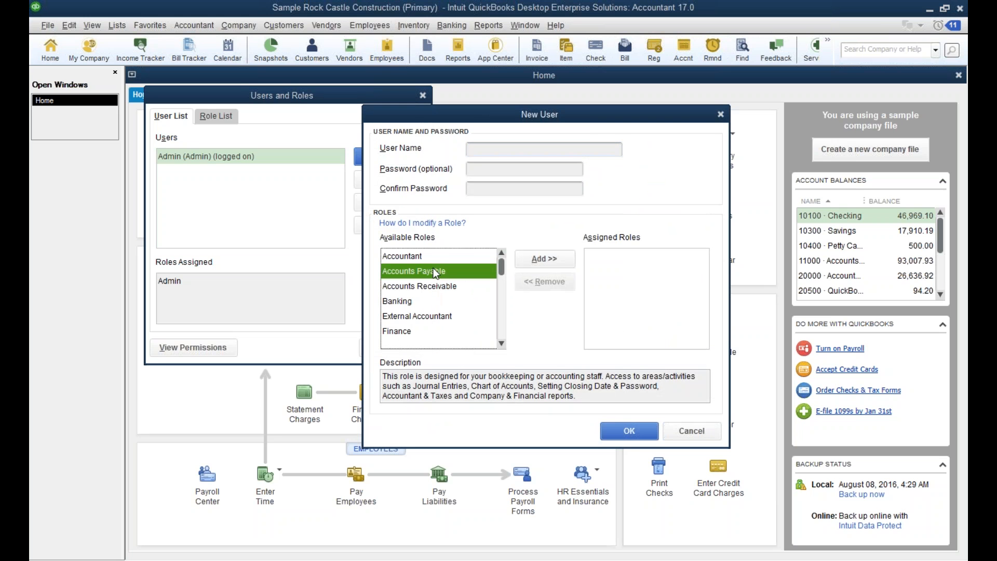
click(543, 256)
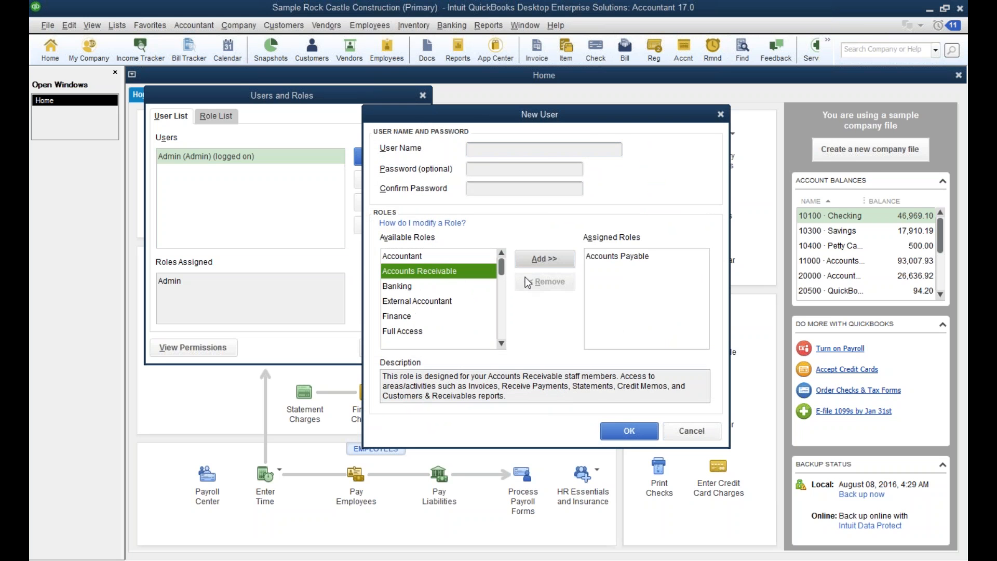
click(501, 344)
click(501, 344)
click(502, 344)
click(502, 344)
click(502, 344)
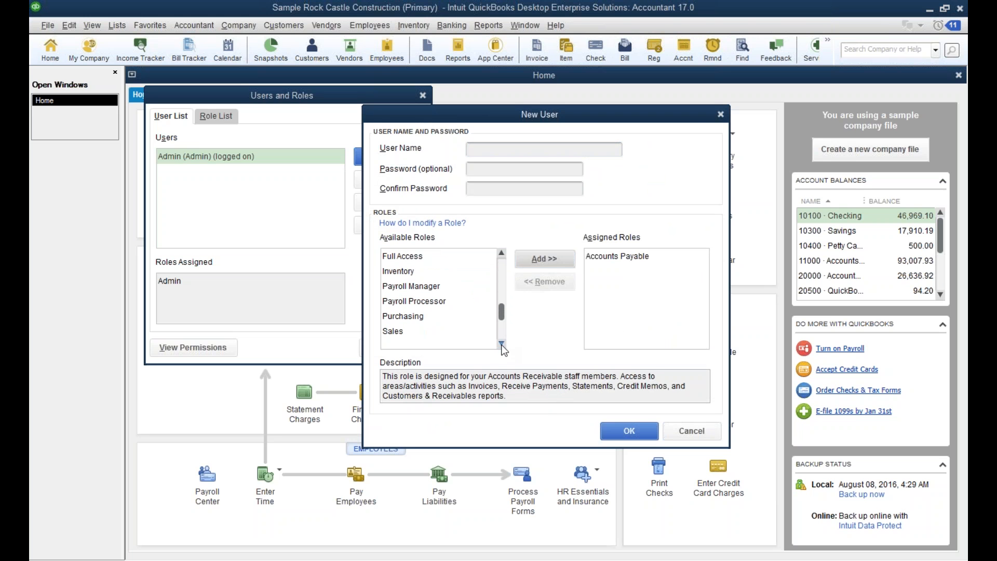
click(402, 316)
click(554, 262)
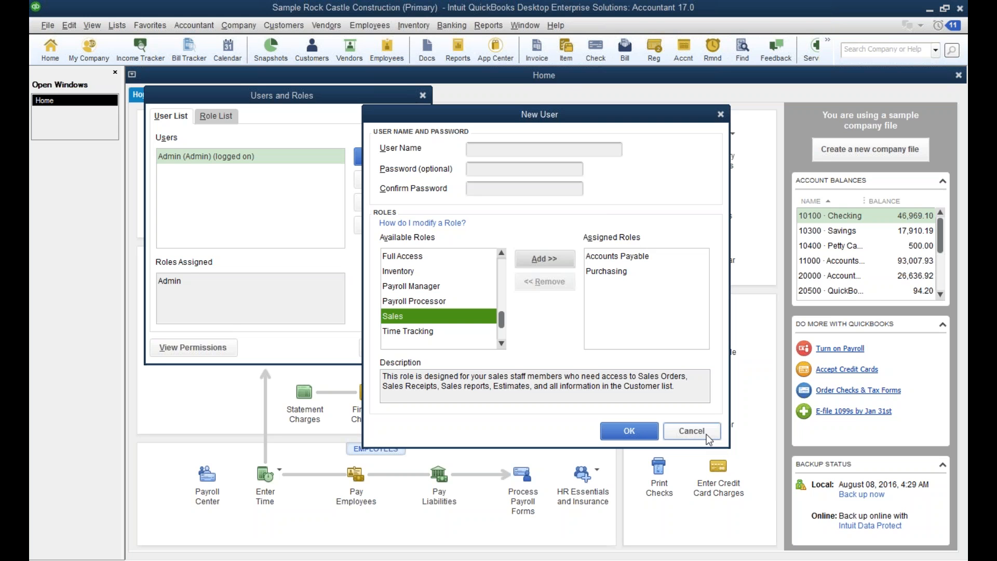
Cancel the new user and close the Users and Roles window.
click(692, 431)
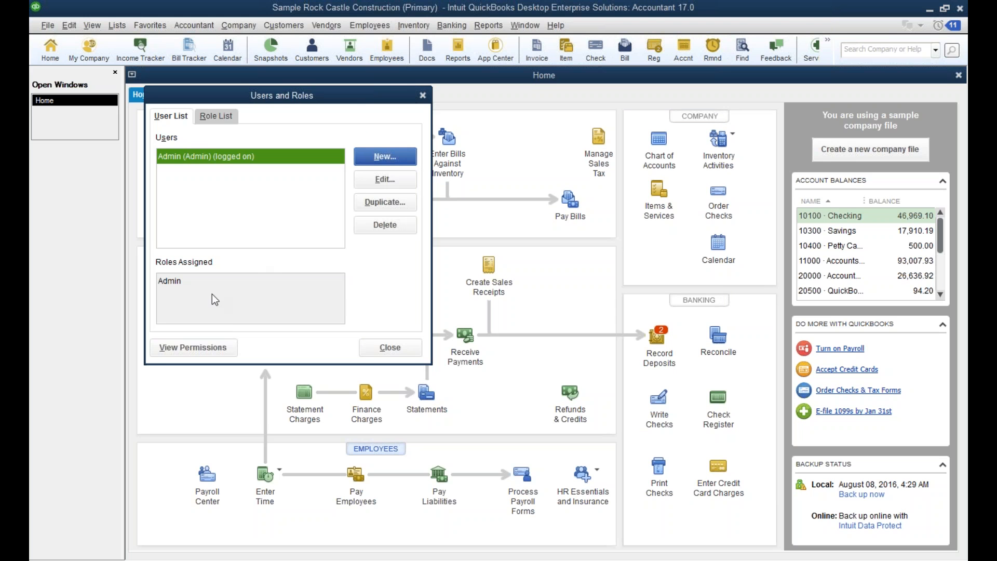
click(423, 96)
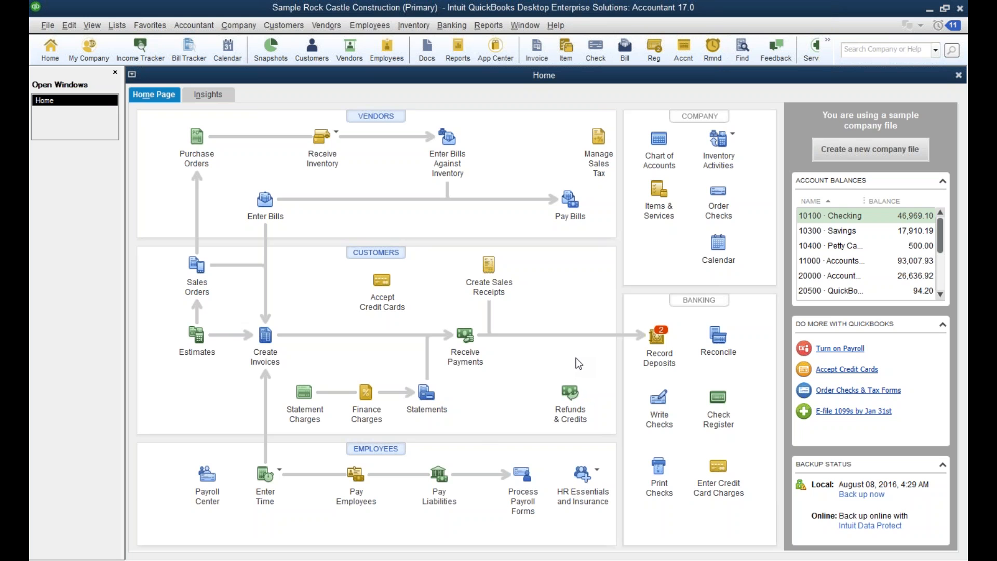
Open the first customer in the Customer Center for editing and bring up the custom field definitions from its additional information.
click(384, 255)
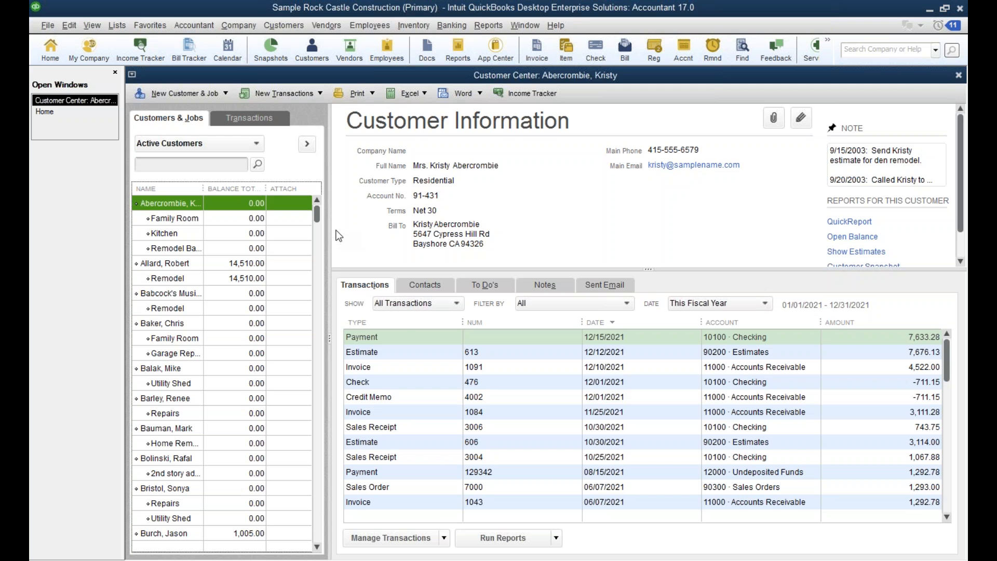
click(801, 119)
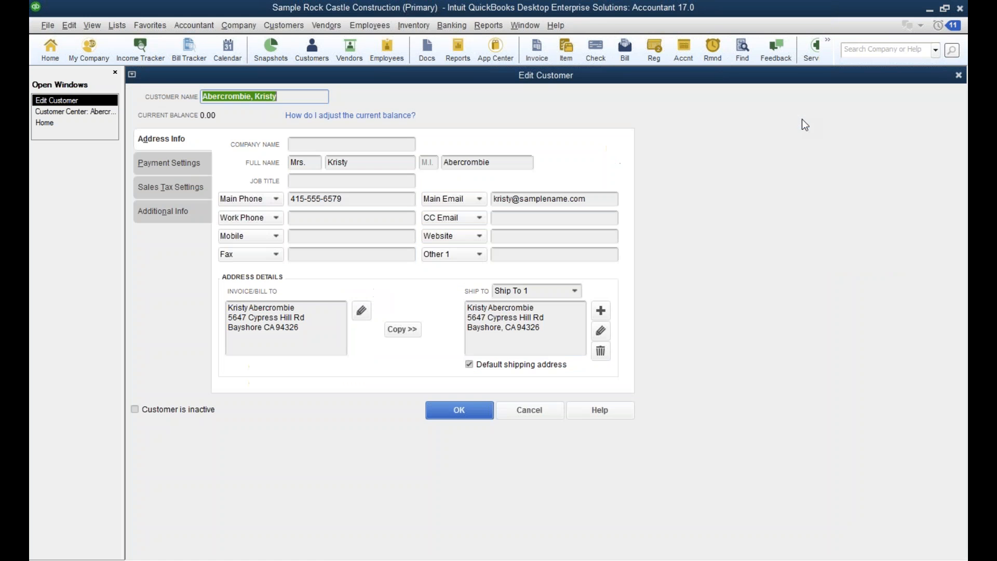
click(166, 216)
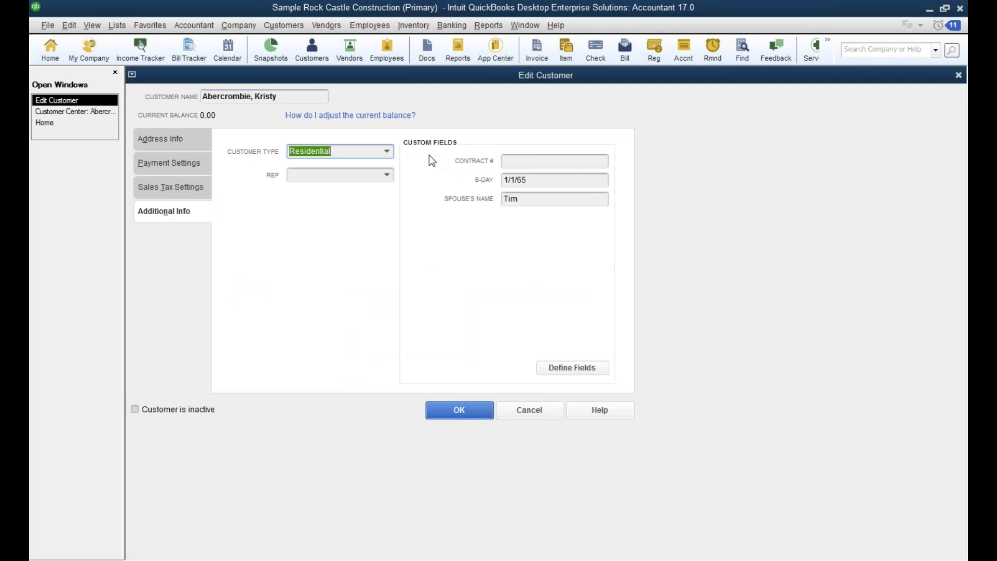
click(570, 367)
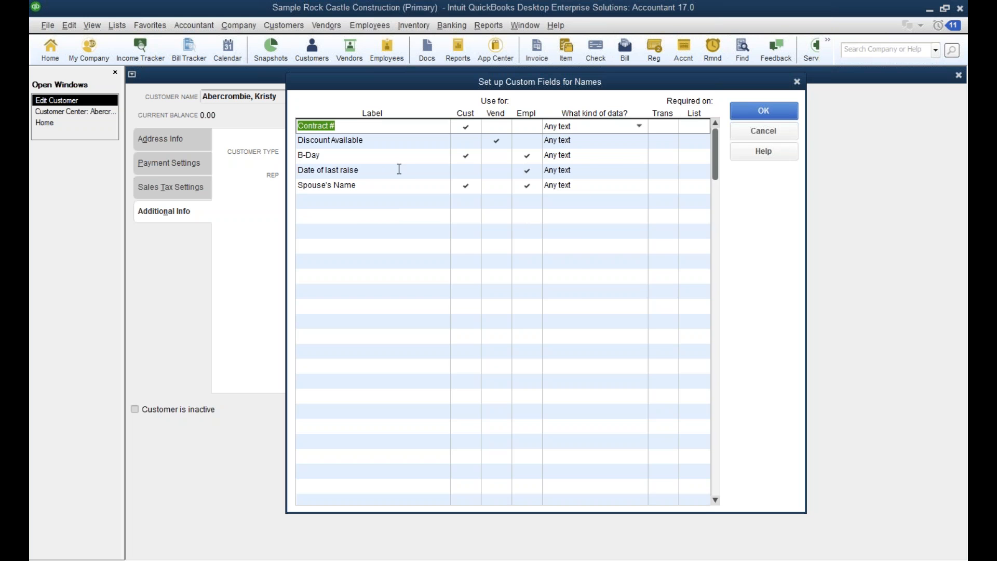
Examine the data type choices for the B-Day custom field, including the multi-choice list, and cancel the field setup and customer edit.
click(605, 156)
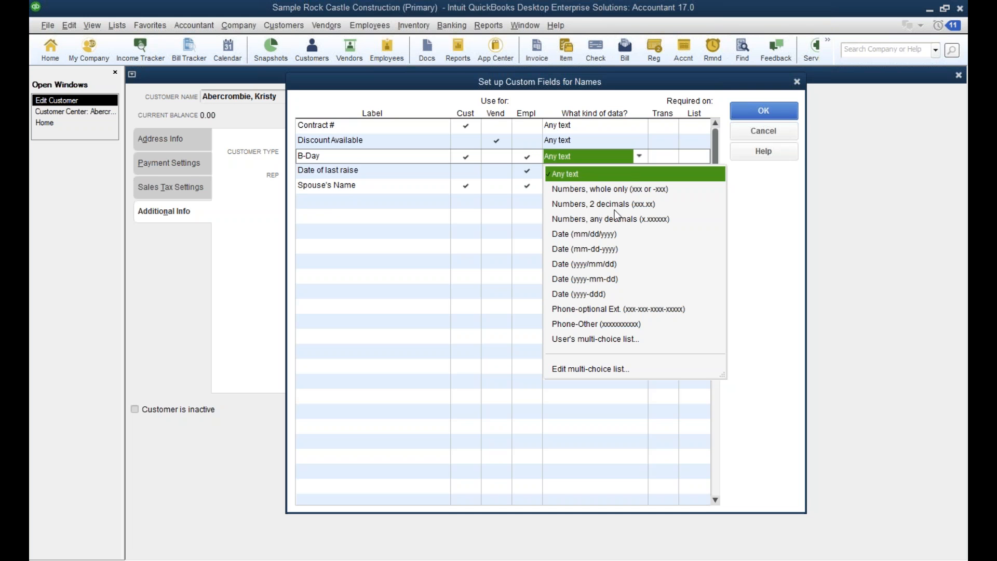
click(590, 369)
click(512, 294)
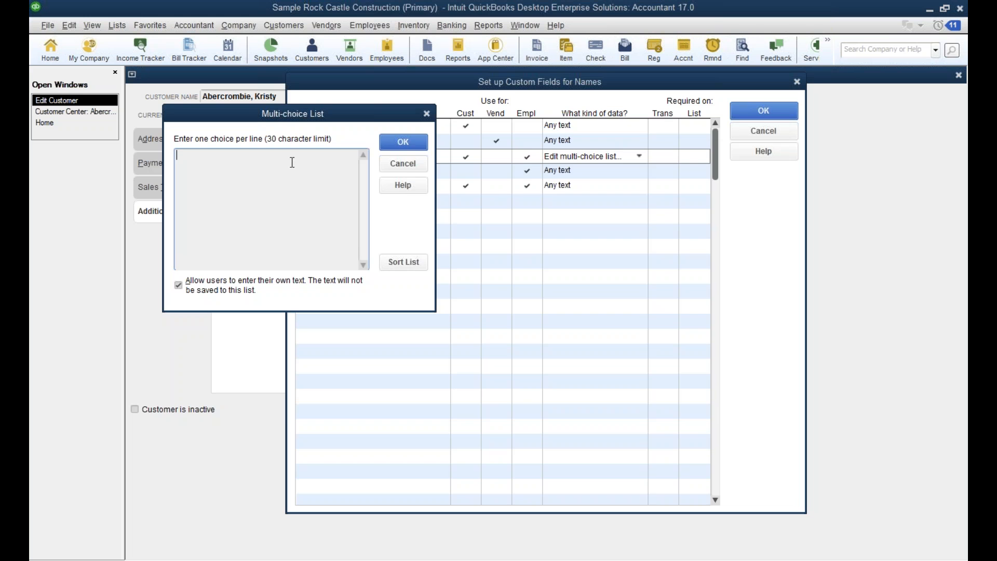
click(395, 163)
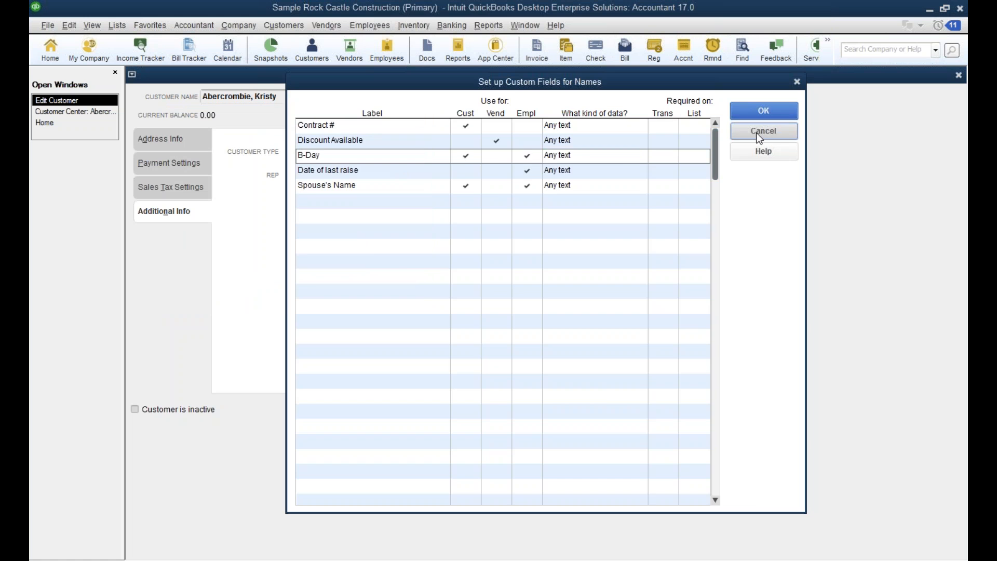
click(756, 133)
click(530, 410)
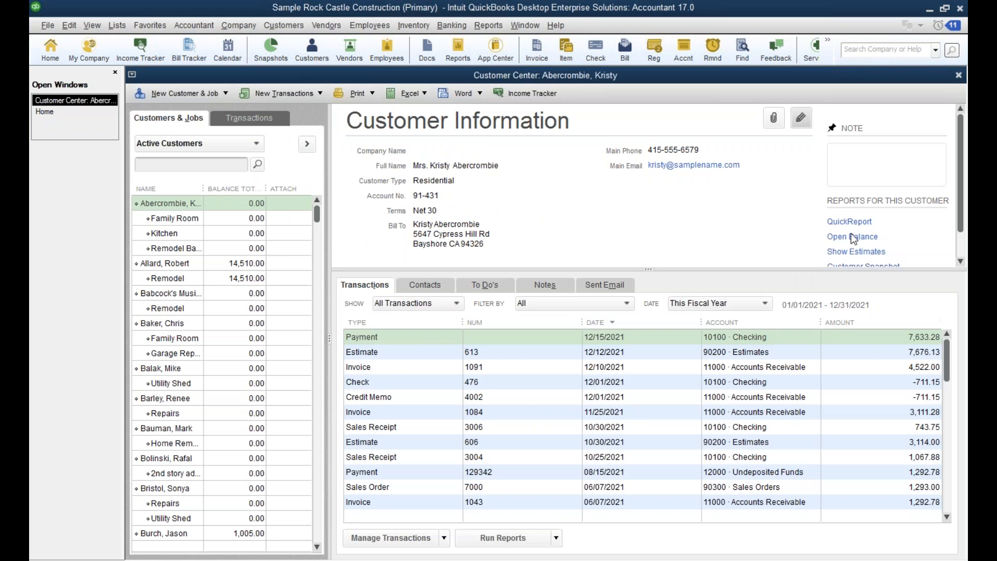
Reopen the same customer's additional information, check the Spouse's Name custom field and the Rep choices, and cancel the edit.
click(801, 121)
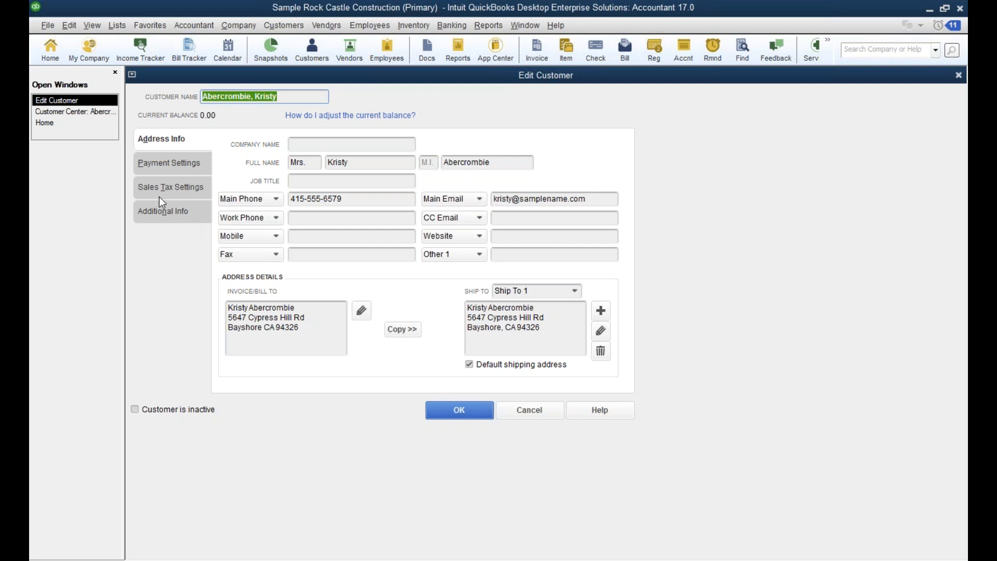
click(159, 213)
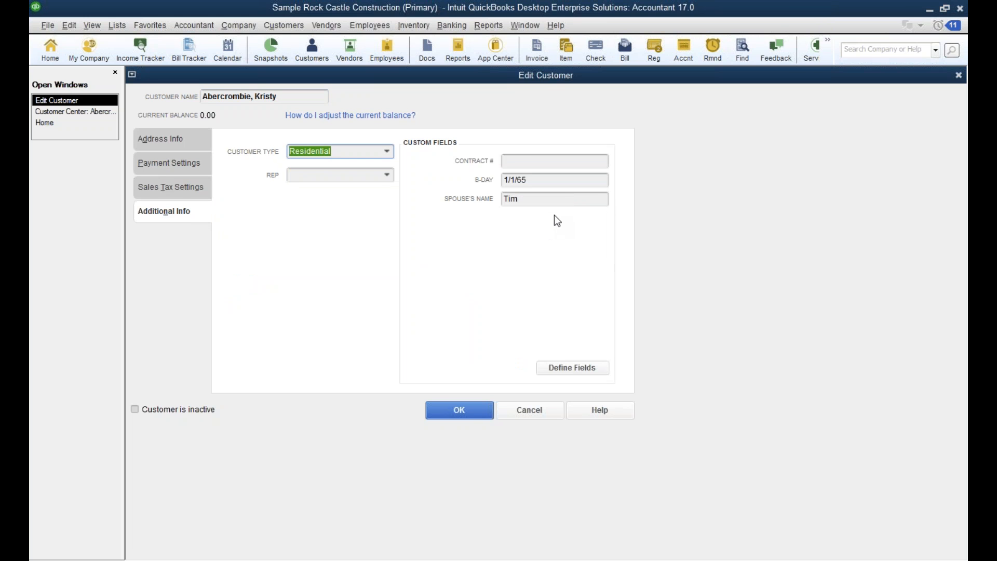
click(549, 200)
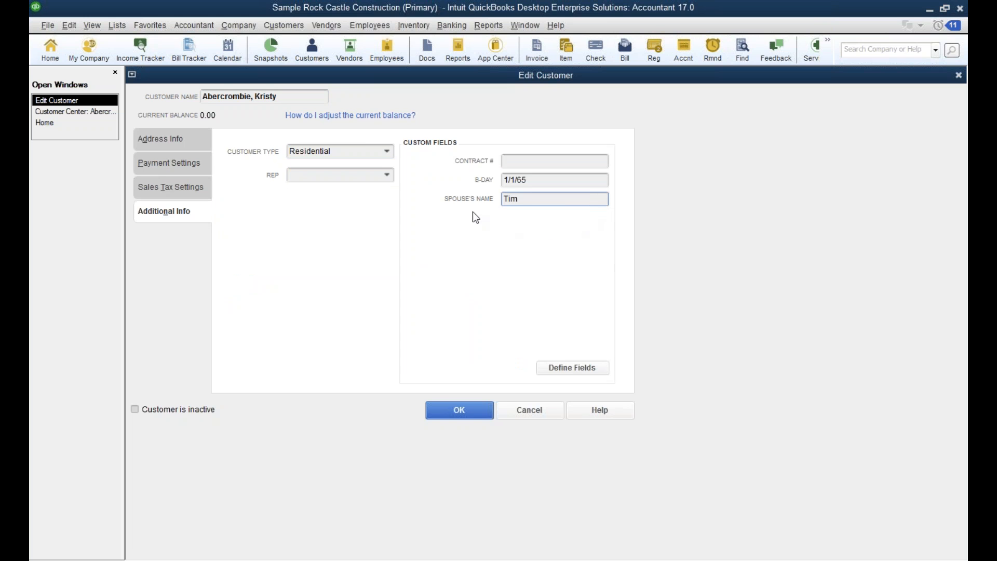
click(387, 176)
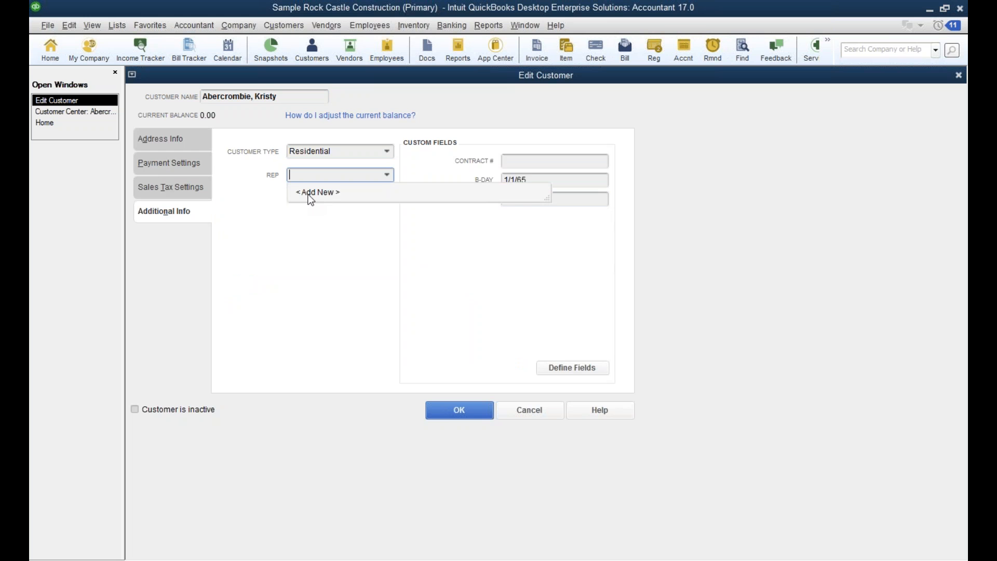
click(535, 409)
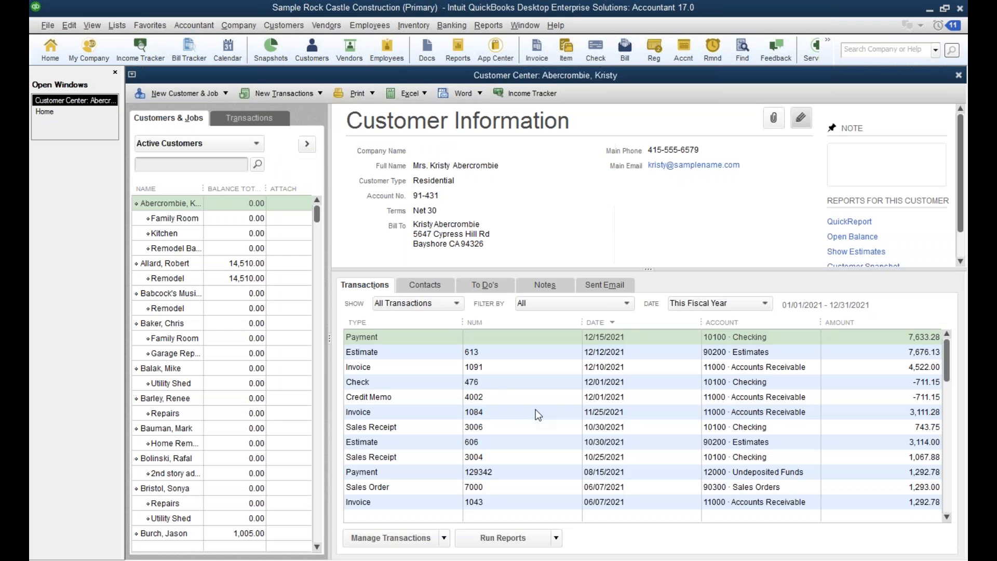
Examine the custom fields of the Exterior wood door in the Item List, and cancel the item edit.
click(123, 21)
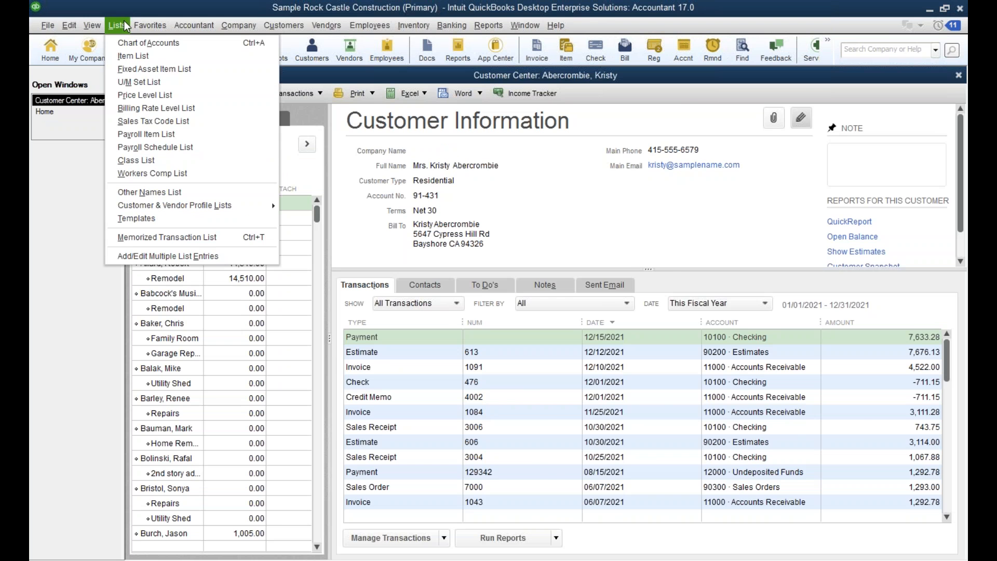
click(143, 56)
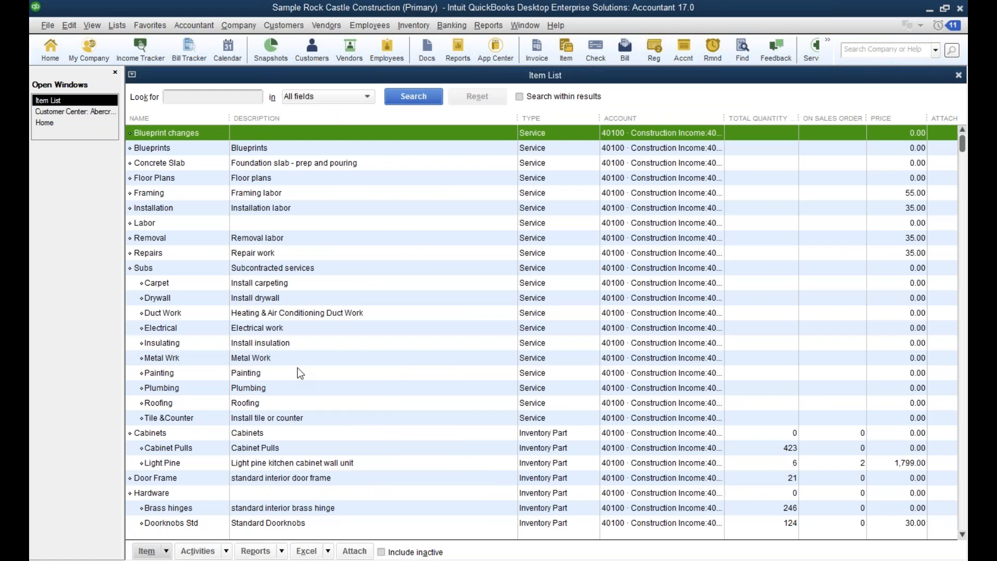
scroll(301, 363, down, 2)
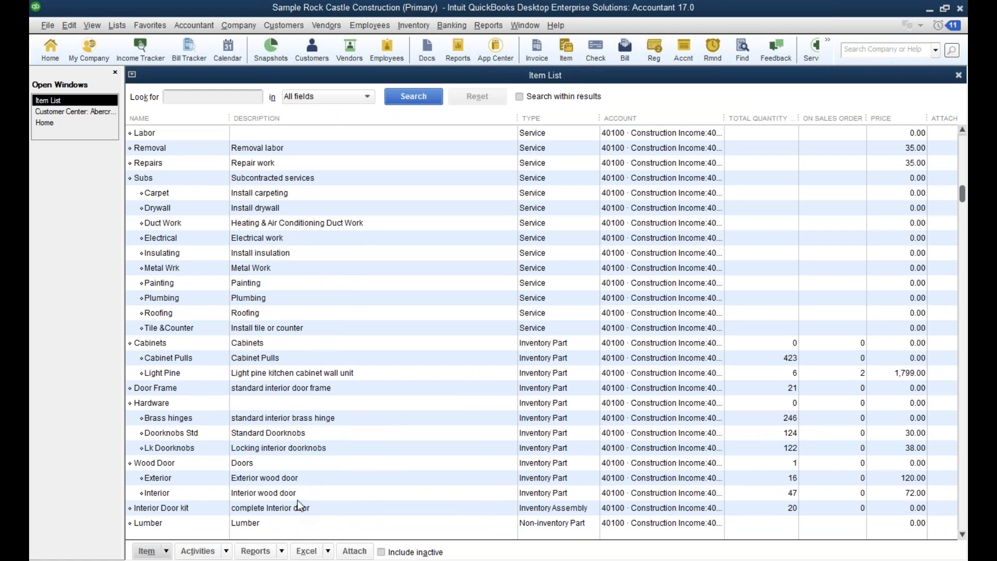
double_click(294, 477)
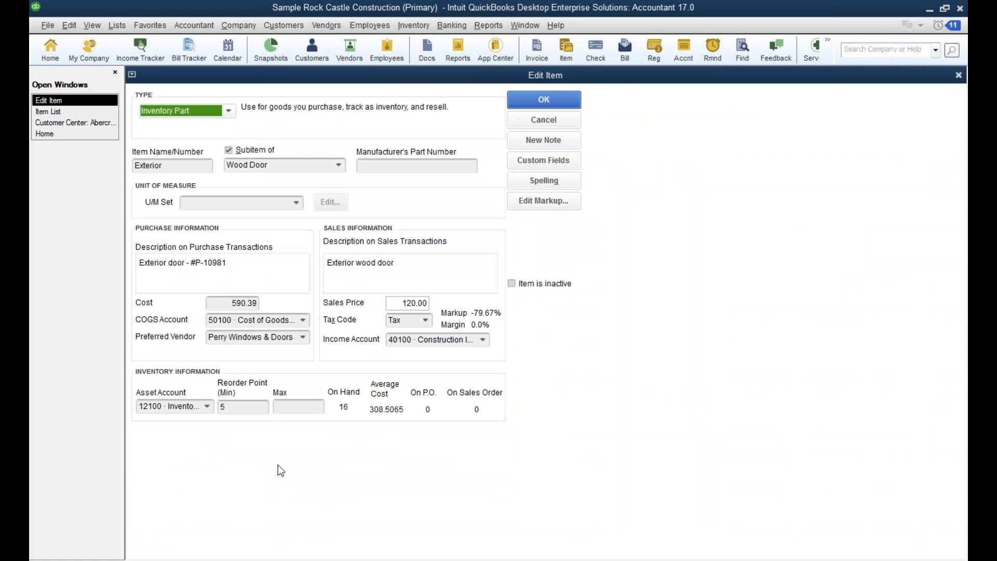
click(554, 157)
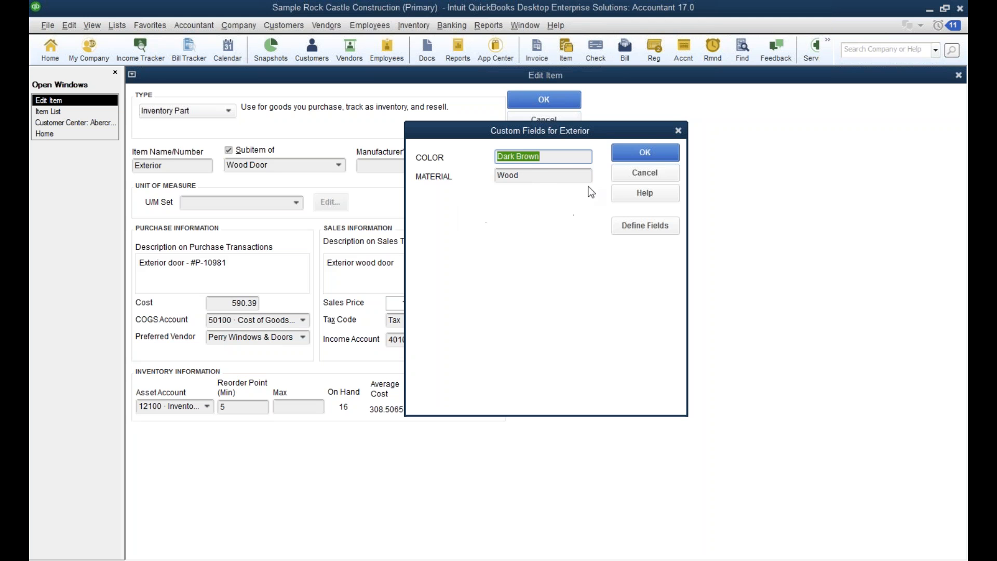
click(638, 175)
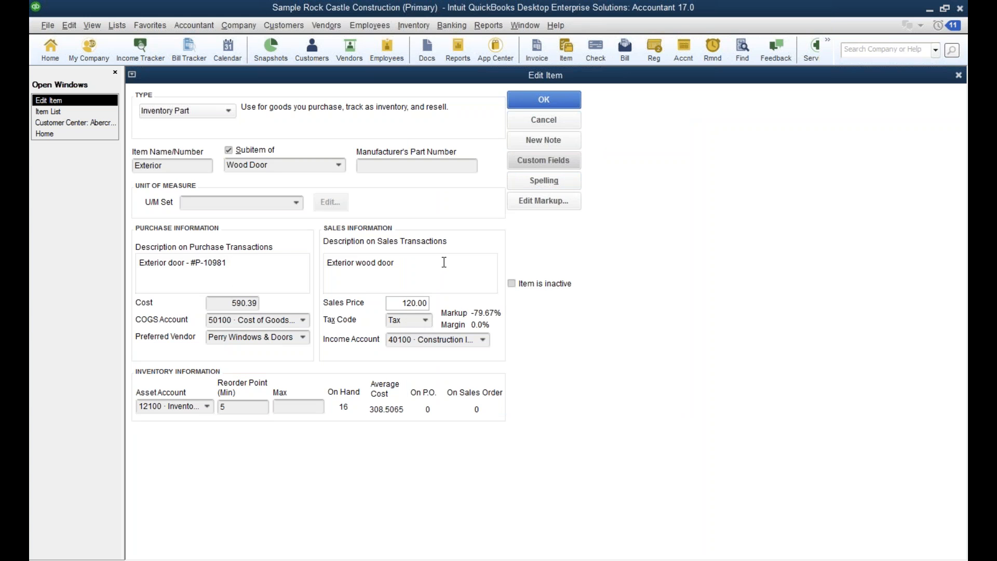
click(556, 124)
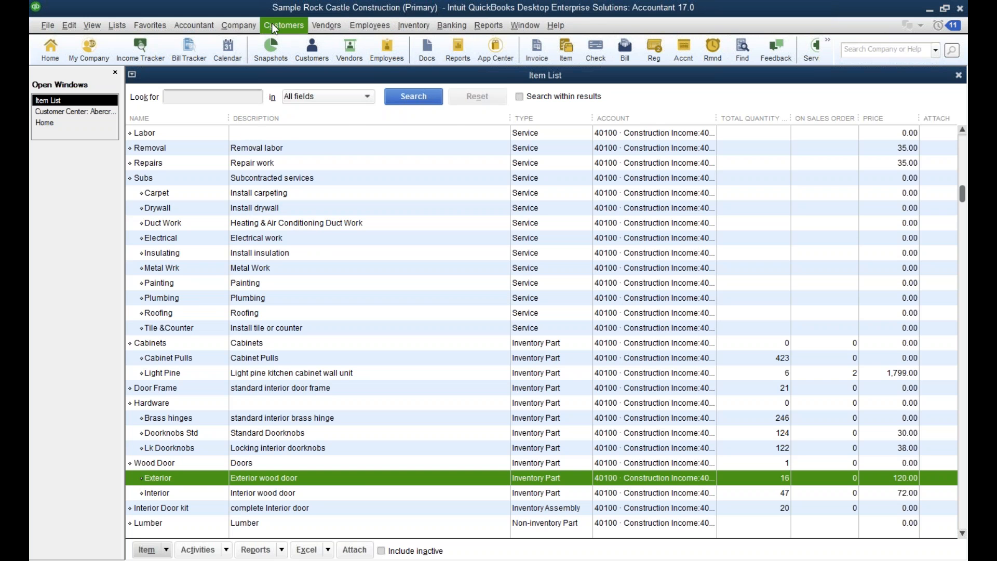
Start a new vendor bill and examine the columns available for customizing its Expenses table, leaving the columns unchanged.
click(326, 26)
click(345, 75)
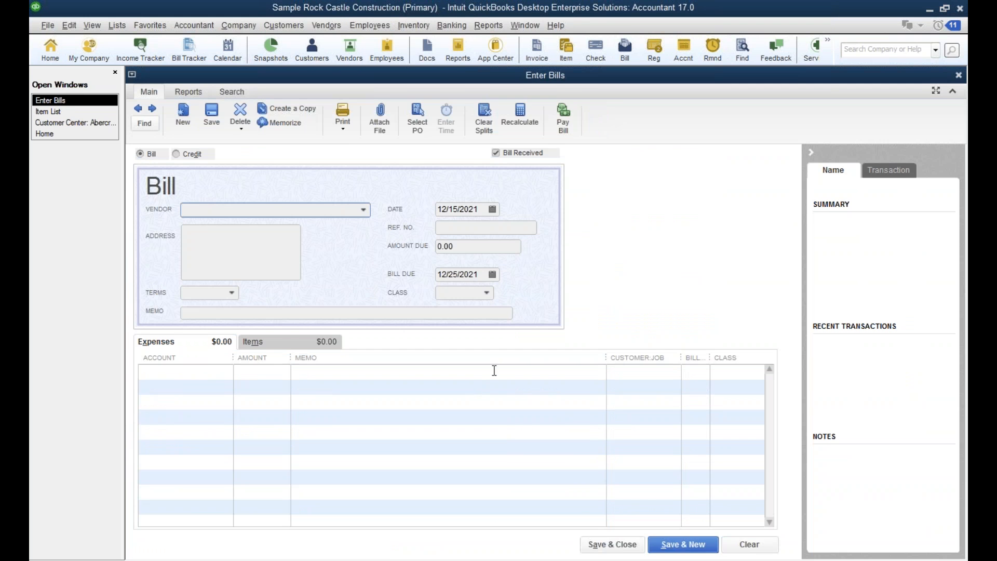
right_click(475, 356)
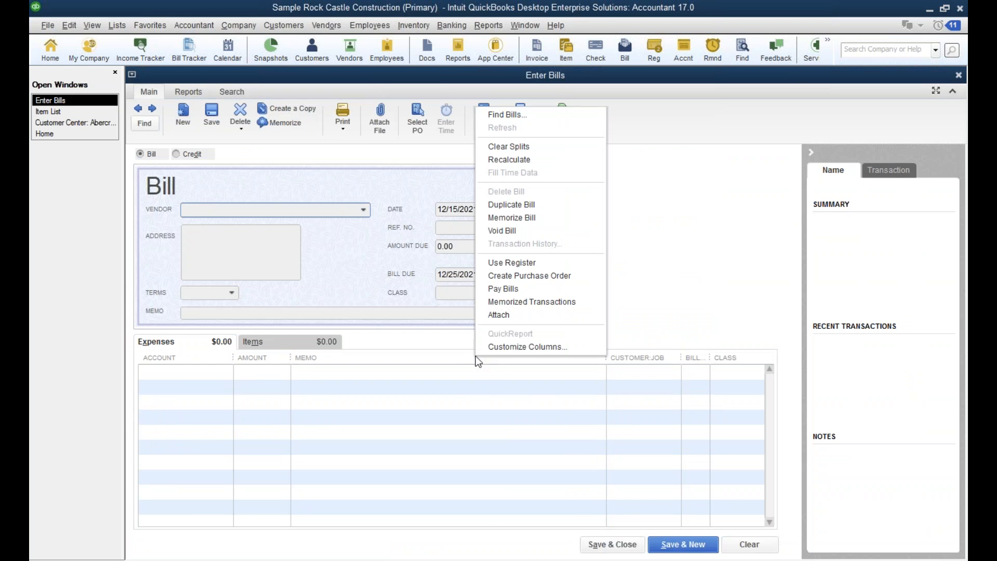
click(511, 347)
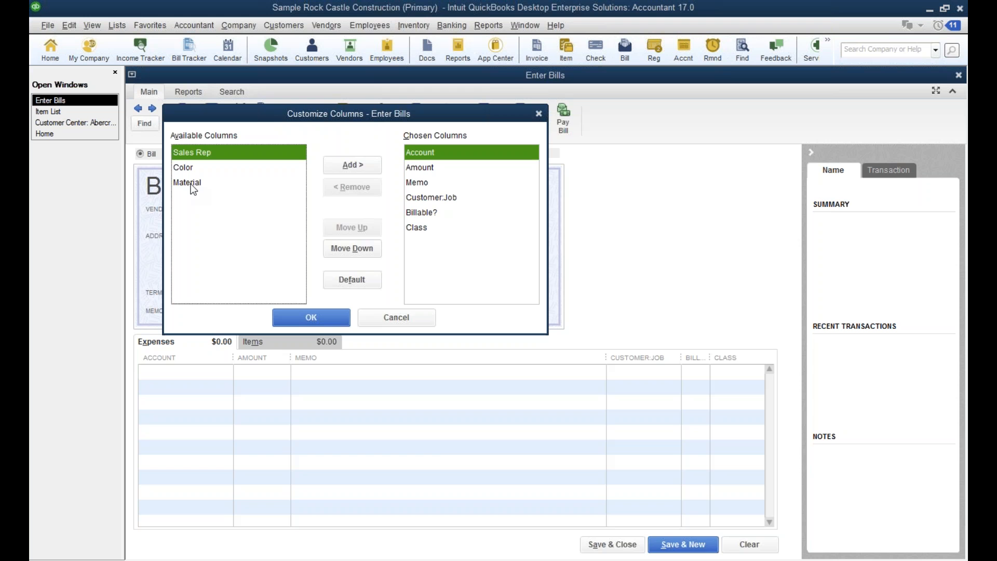
click(400, 320)
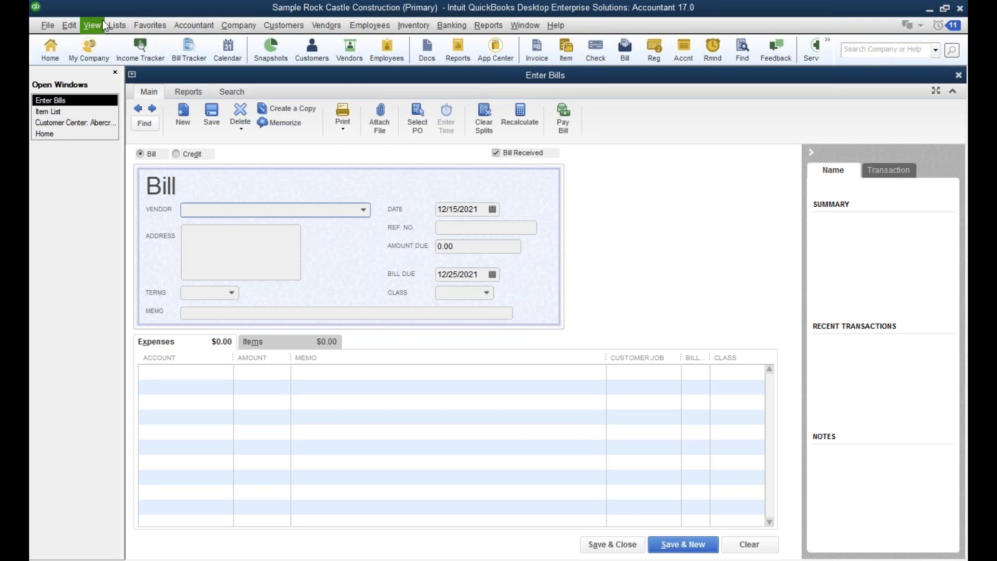
Examine what classes can be assigned to in the company's Accounting preferences by enabling class assignment, and cancel the preferences.
click(67, 25)
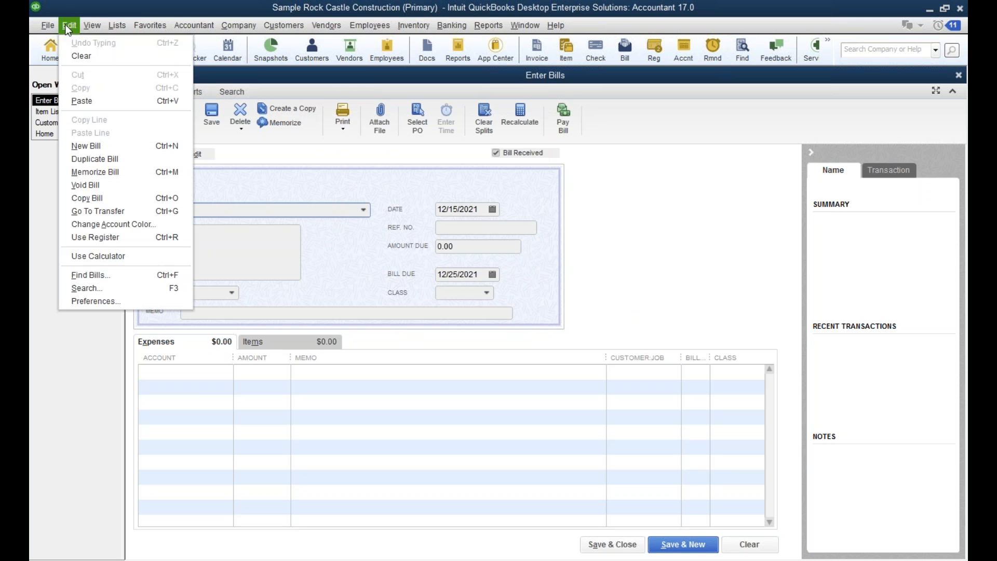
click(129, 301)
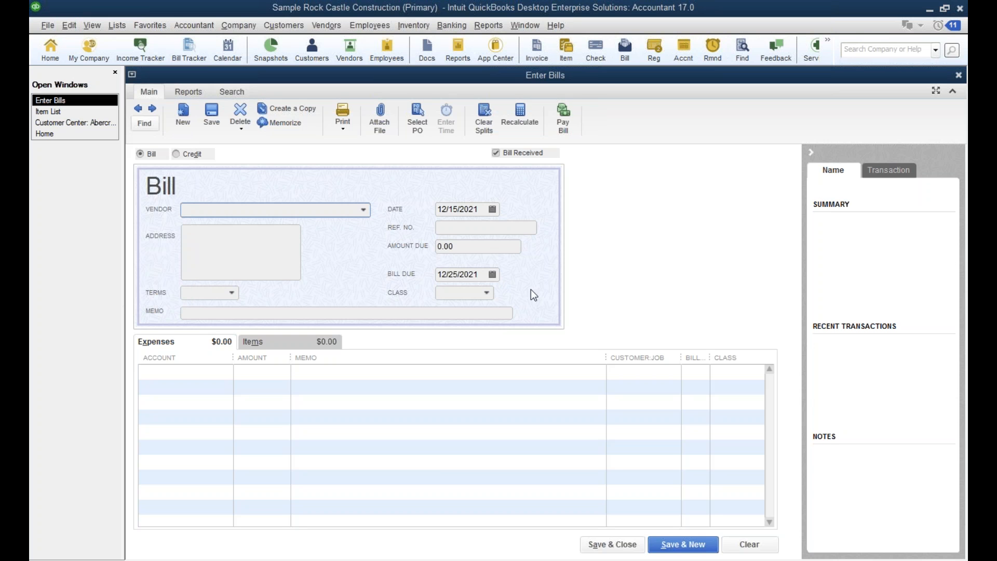
drag(967, 154, 260, 48)
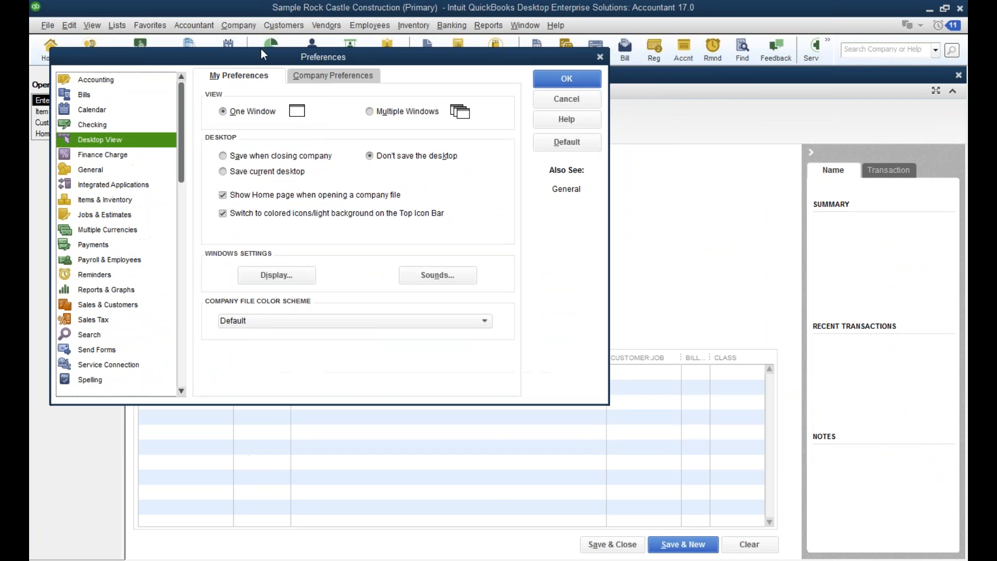
click(86, 82)
click(347, 76)
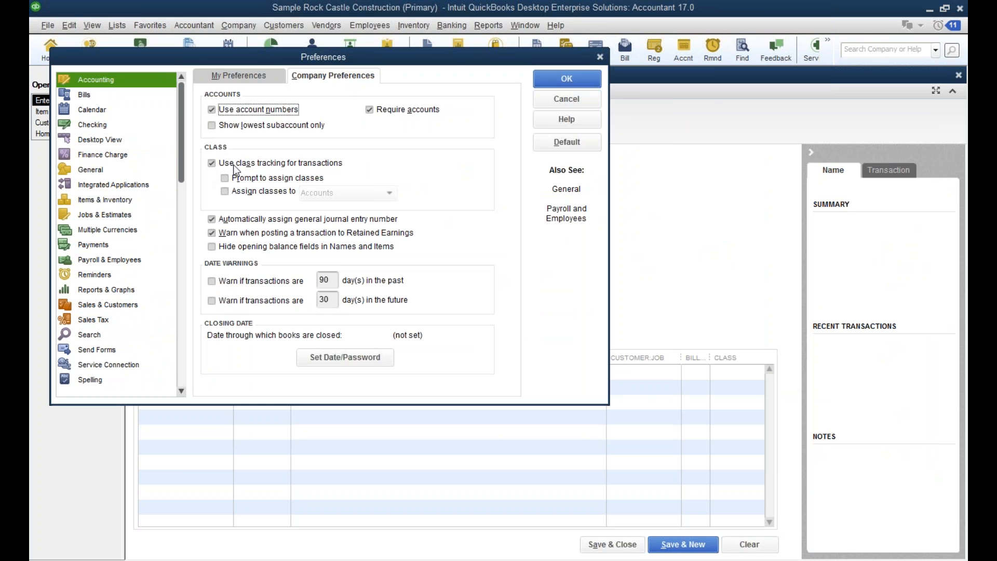
click(225, 194)
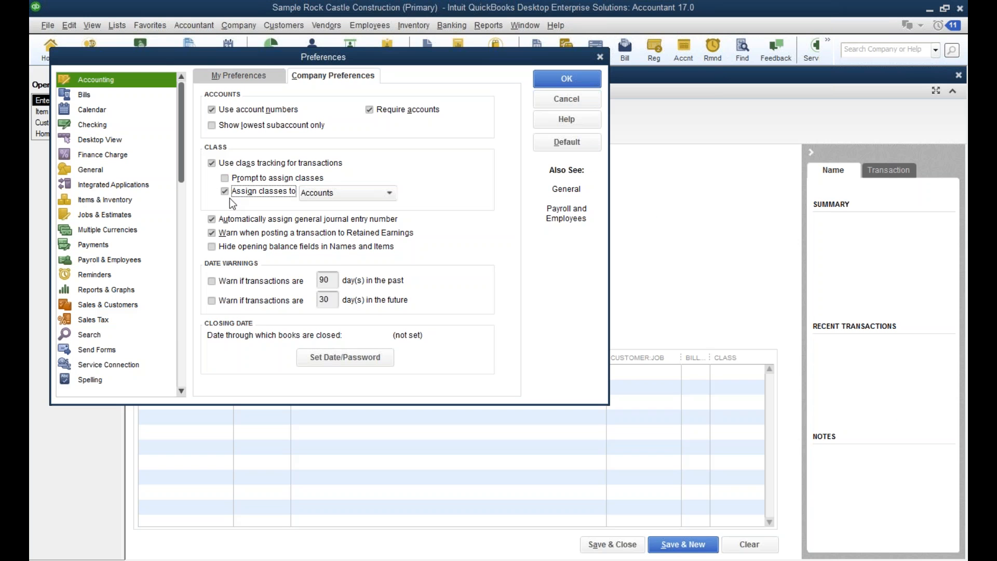
click(387, 193)
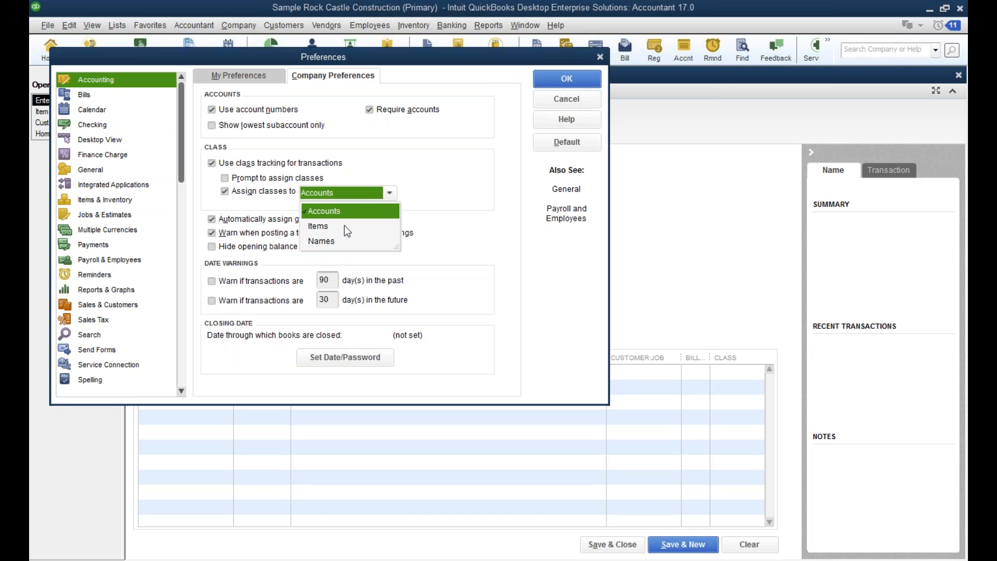
click(542, 99)
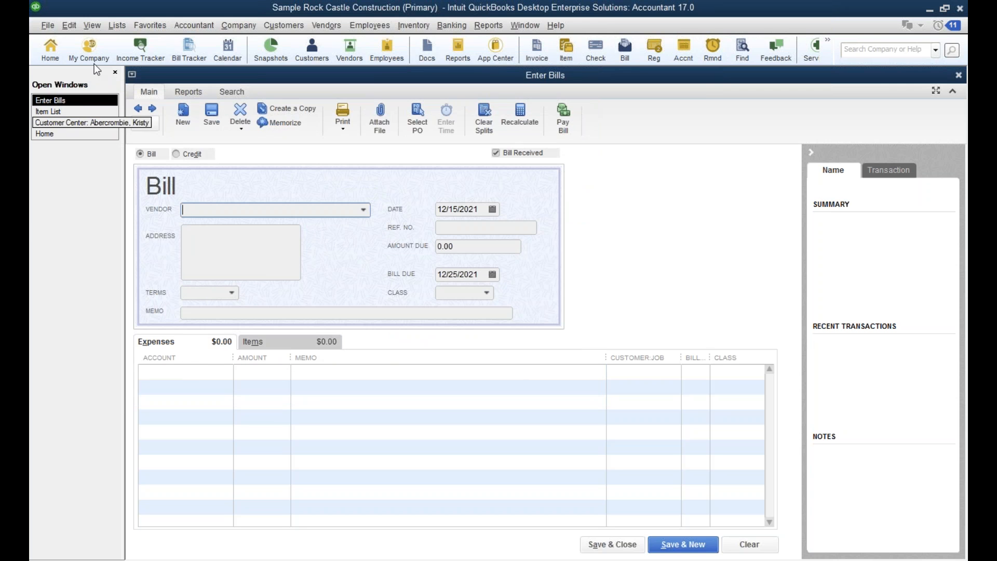
Enable assigning classes to Items in the company's Accounting preferences and save the preferences.
click(62, 112)
click(69, 26)
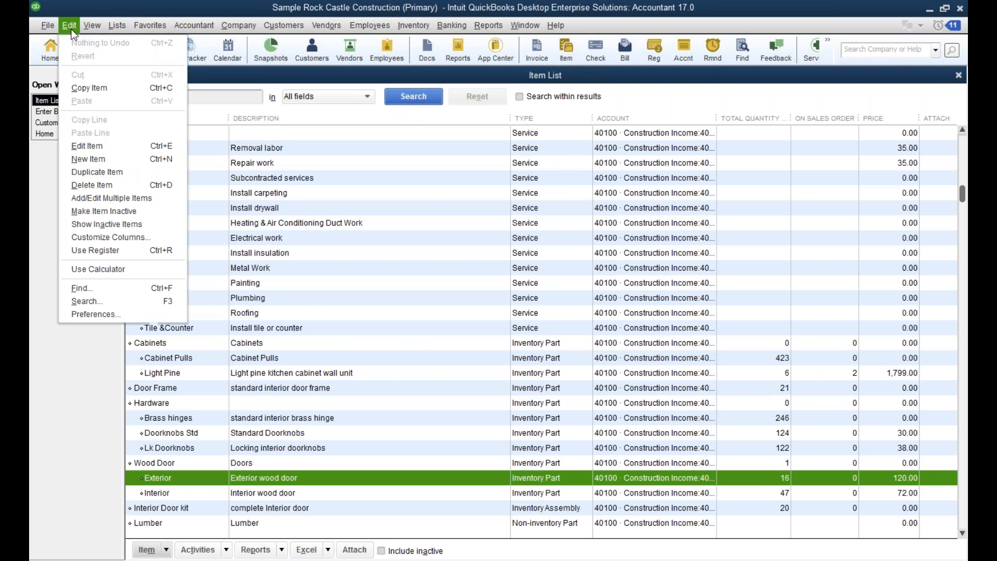
click(123, 315)
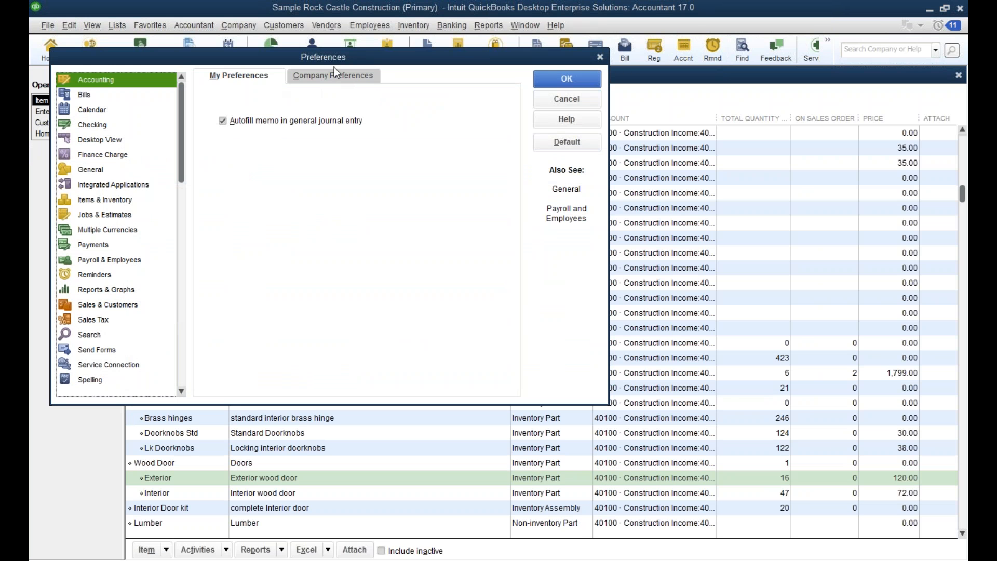
click(335, 73)
click(224, 190)
click(366, 194)
click(332, 225)
click(565, 82)
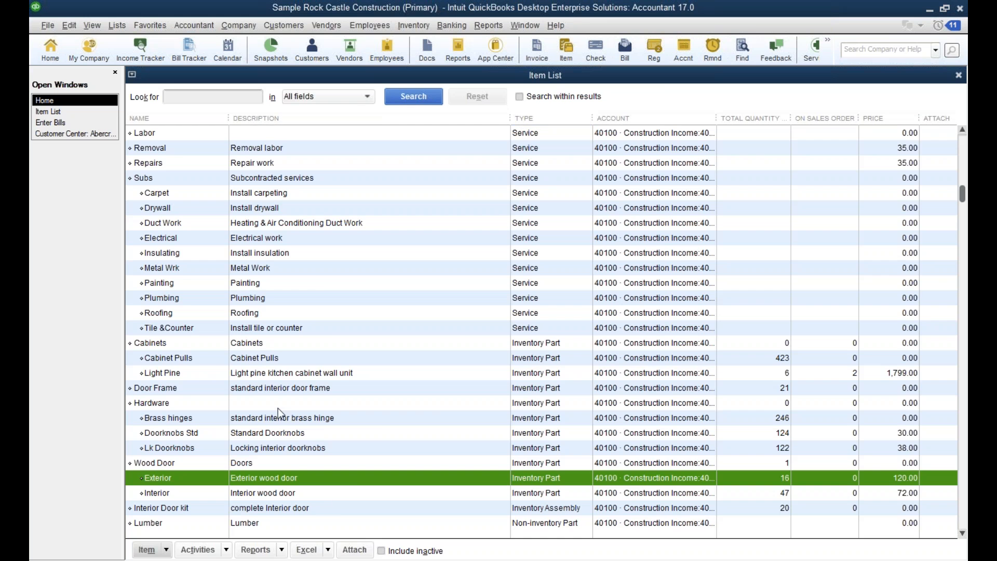
Reopen the Exterior wood door item to check its Class field, and cancel the item edit.
double_click(352, 478)
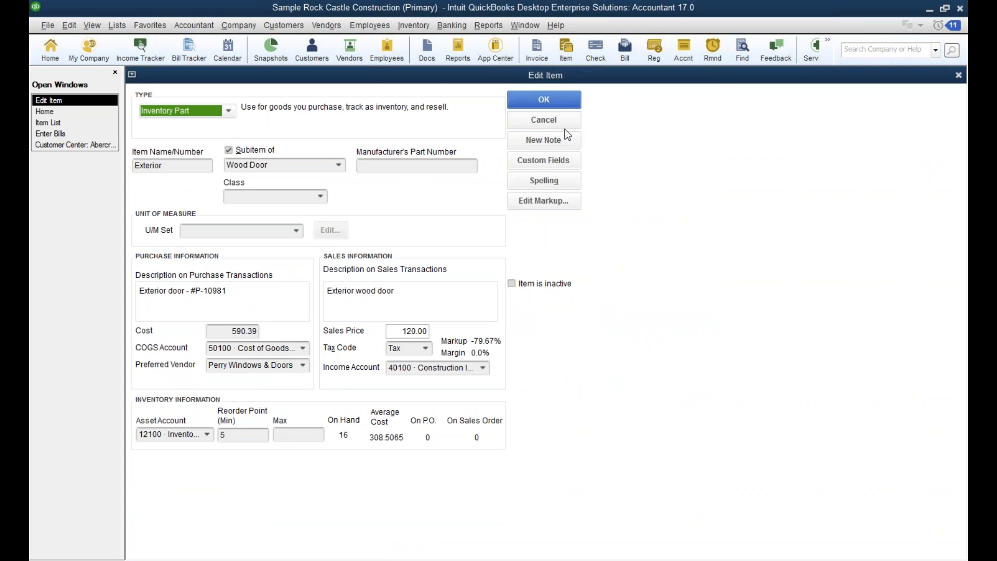
click(549, 120)
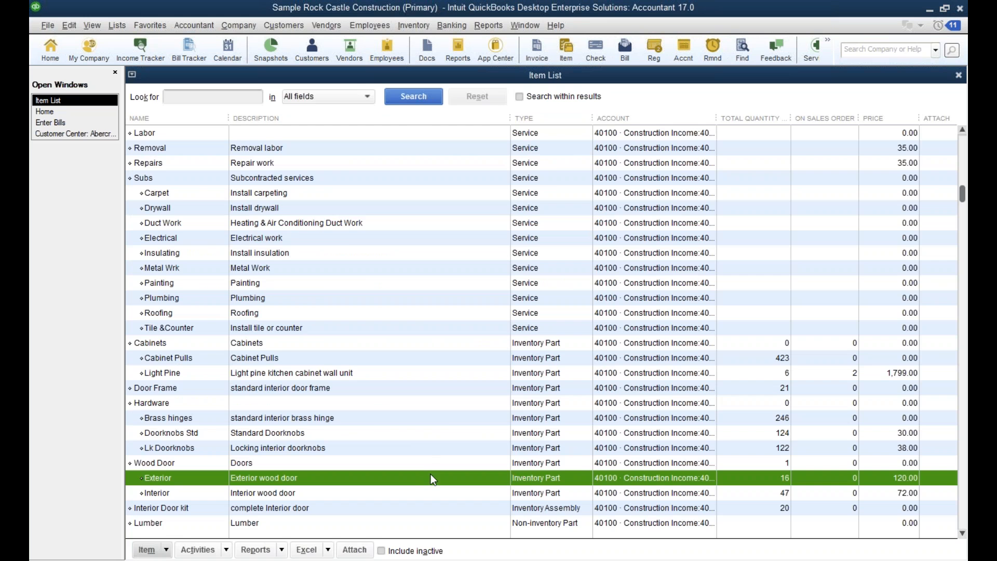
double_click(419, 480)
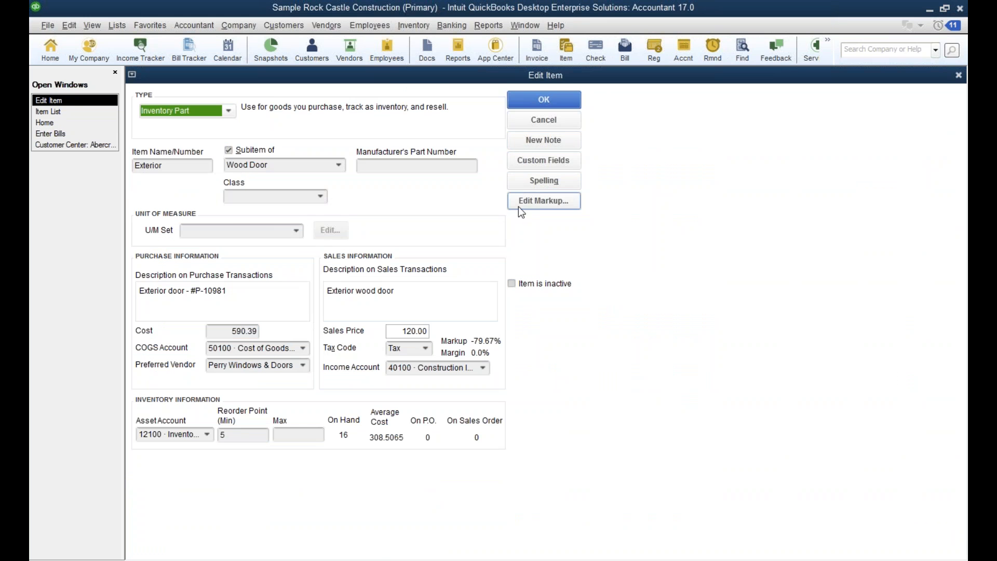
click(538, 121)
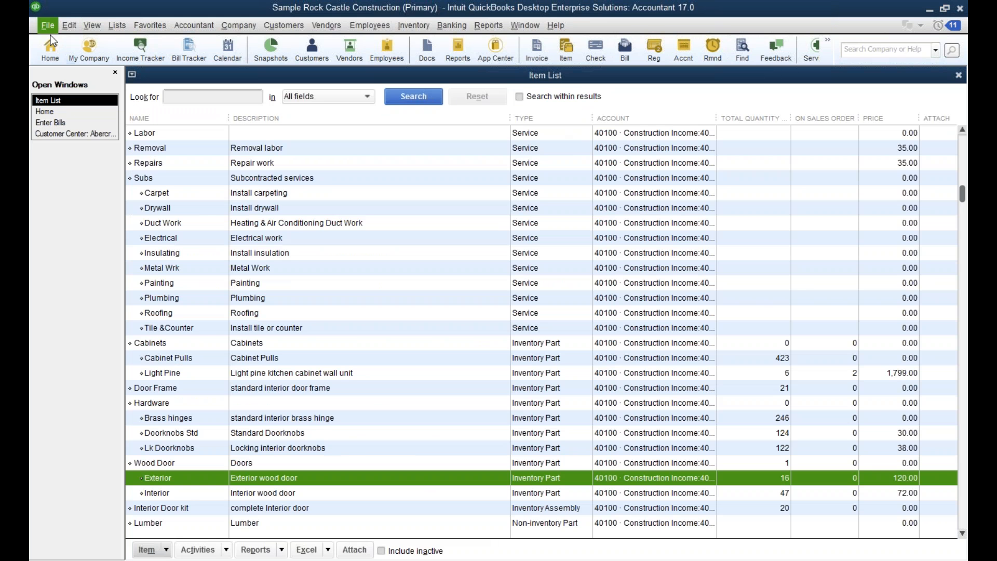
Check the class assignment setting in the company's Accounting preferences, and cancel the preferences.
click(67, 25)
click(115, 314)
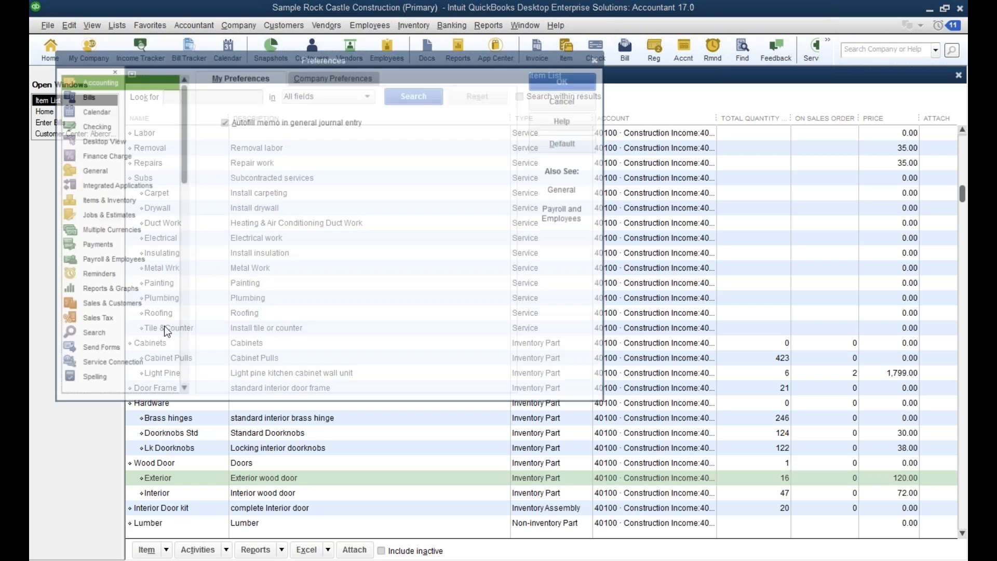
click(341, 76)
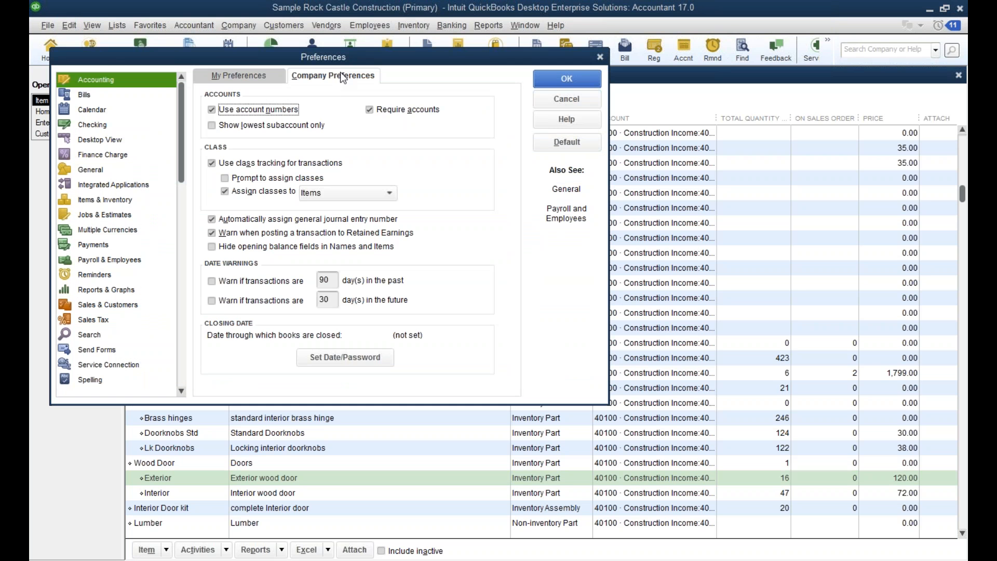
click(573, 99)
Review the classes in the Class List, and return to the Item List.
click(118, 25)
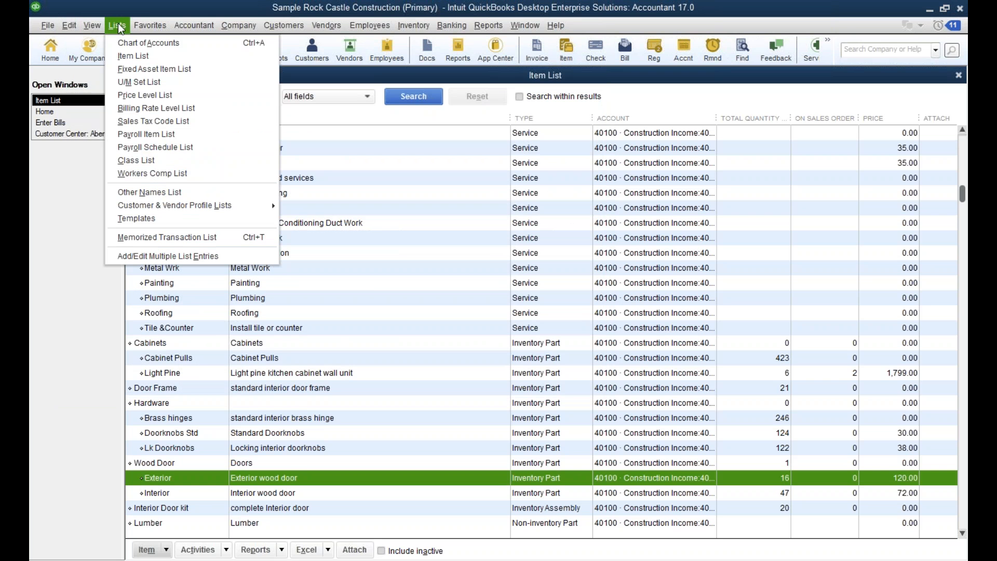
click(150, 158)
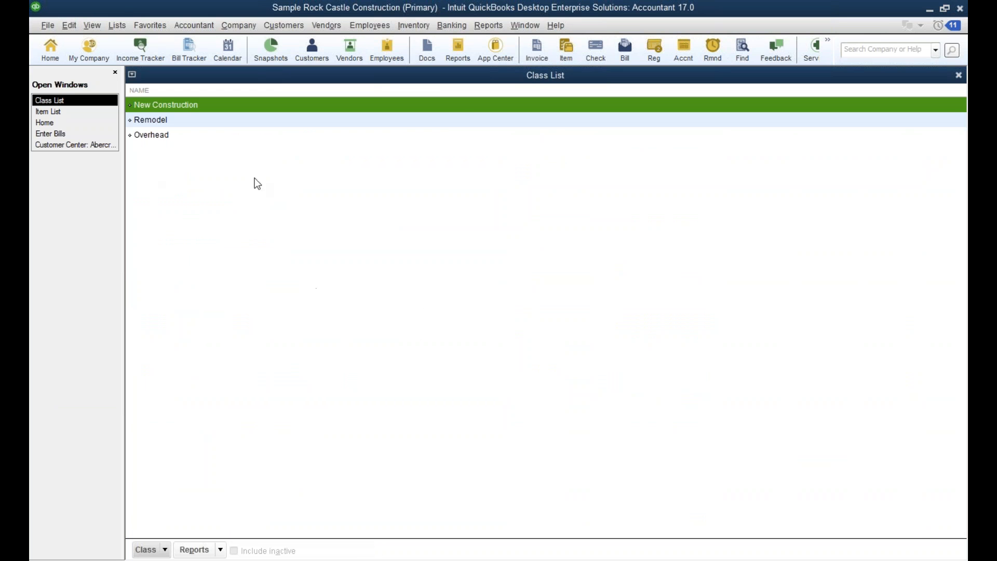
click(68, 112)
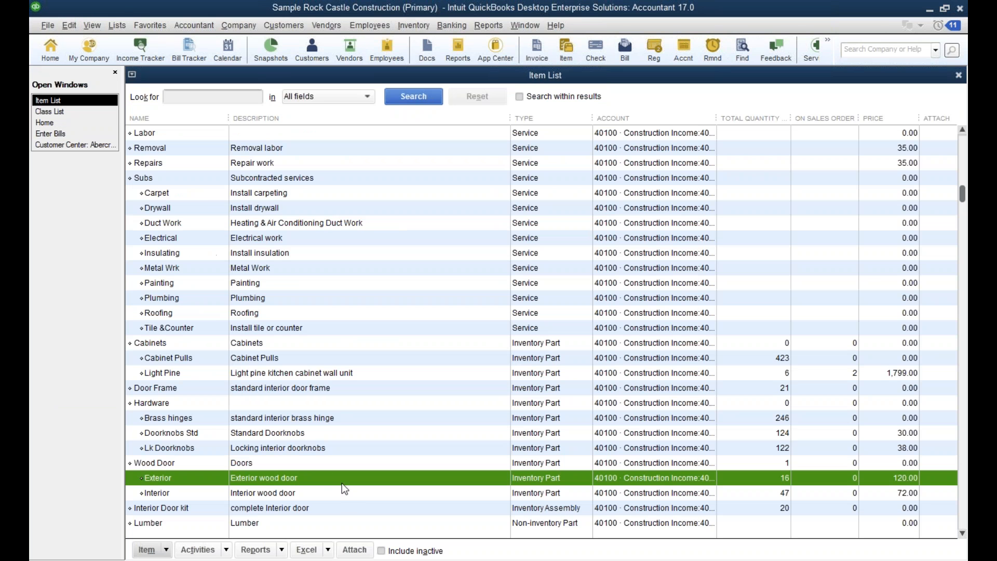
Open the Metal Wrk service item, examine the classes available for it, and cancel the edit.
click(263, 463)
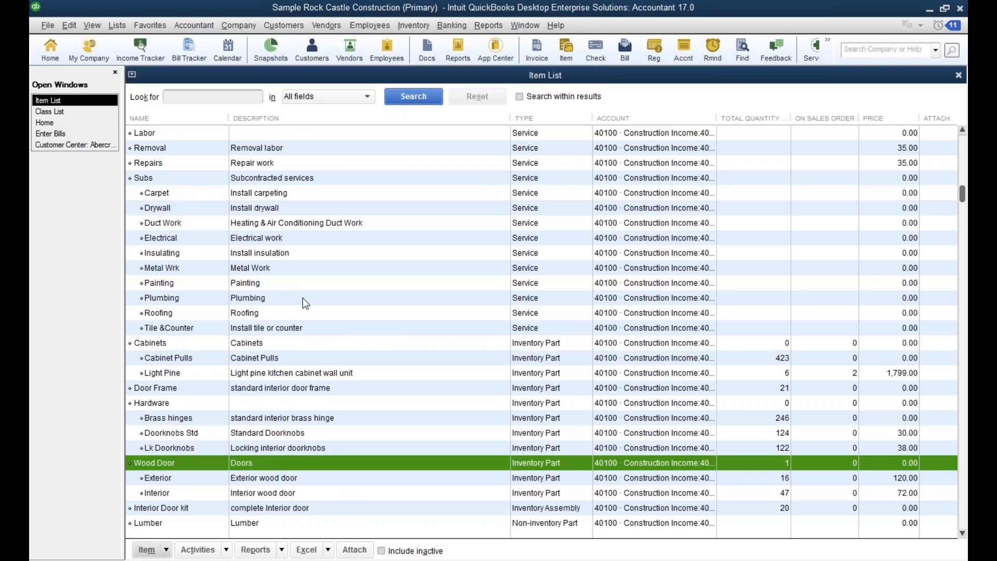
click(249, 269)
double_click(255, 271)
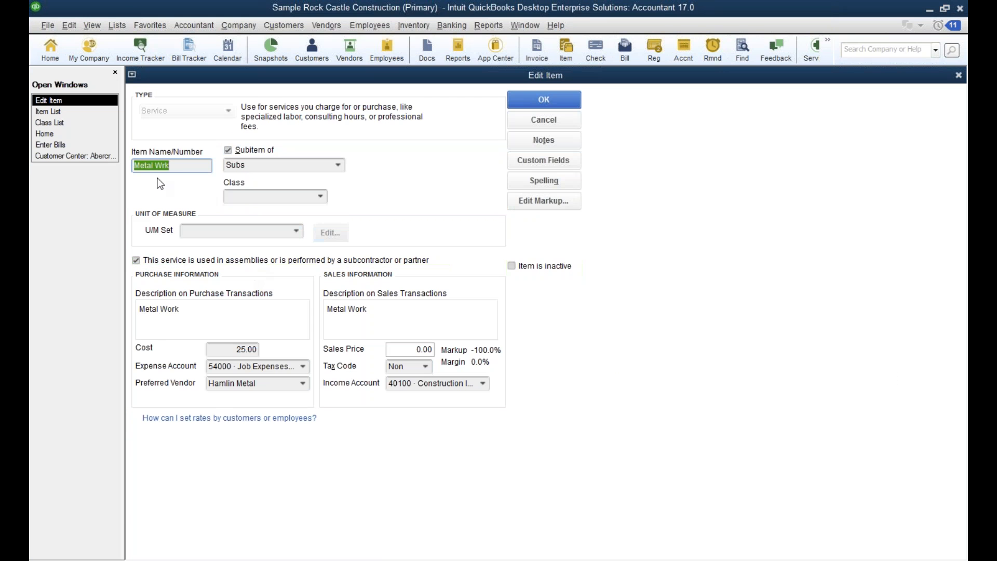
click(322, 195)
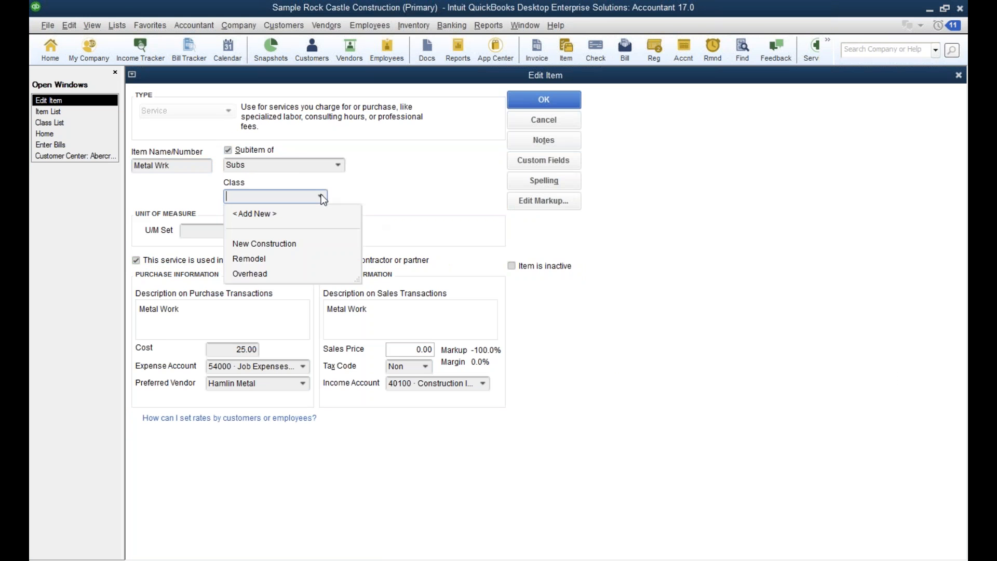
click(417, 178)
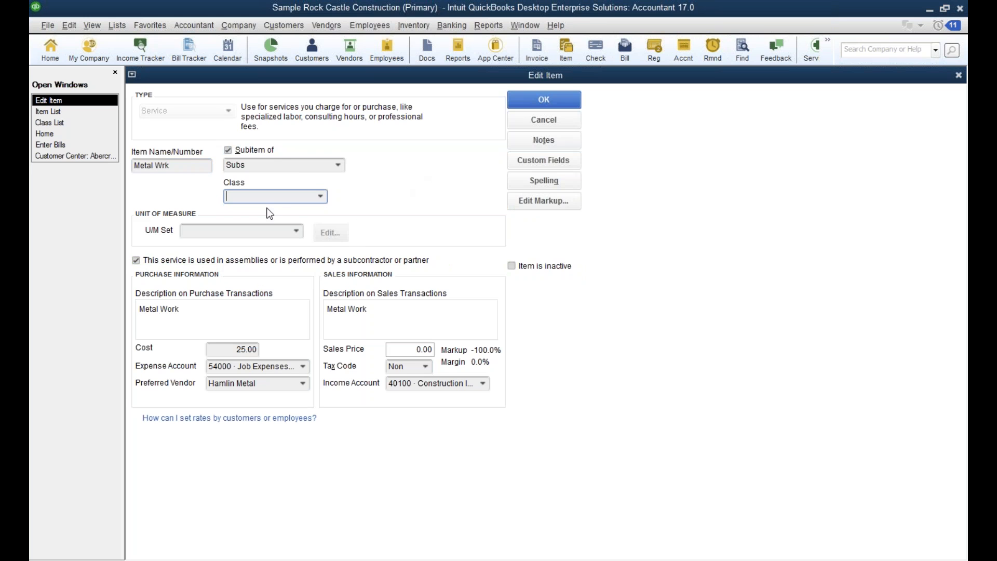
click(543, 121)
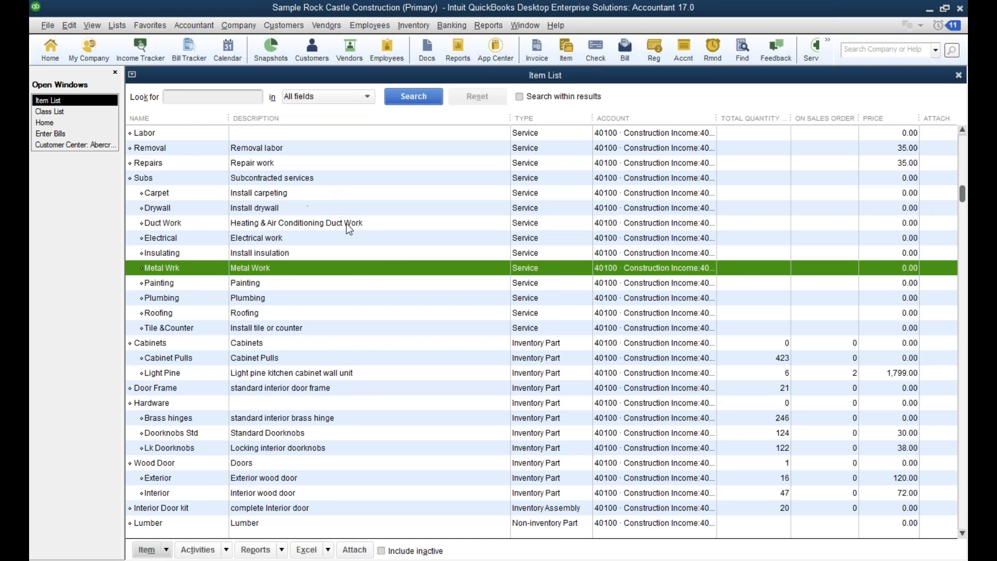
Close the Item List, the Class List and the blank vendor bill.
scroll(349, 223, up, 1)
scroll(333, 216, up, 1)
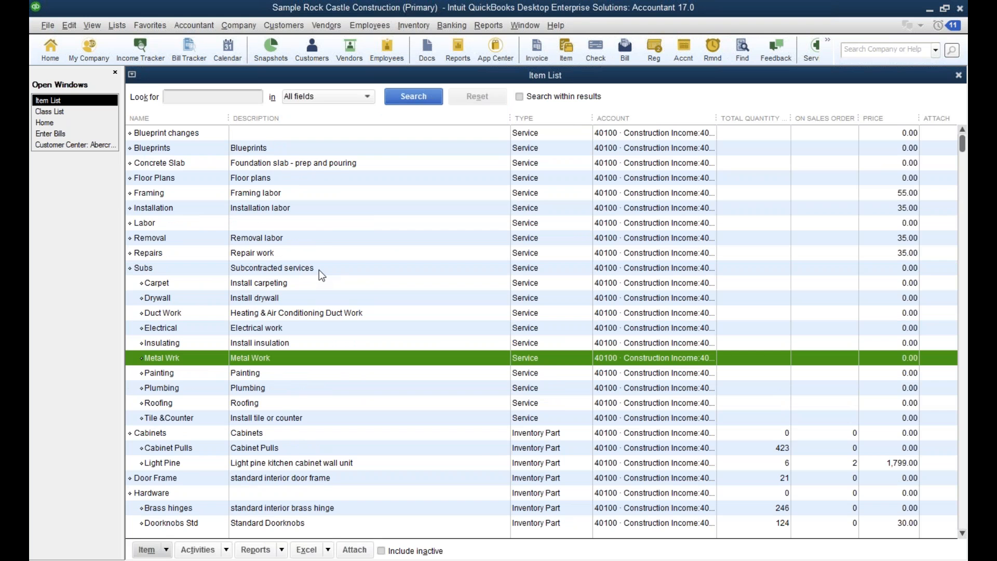
click(962, 82)
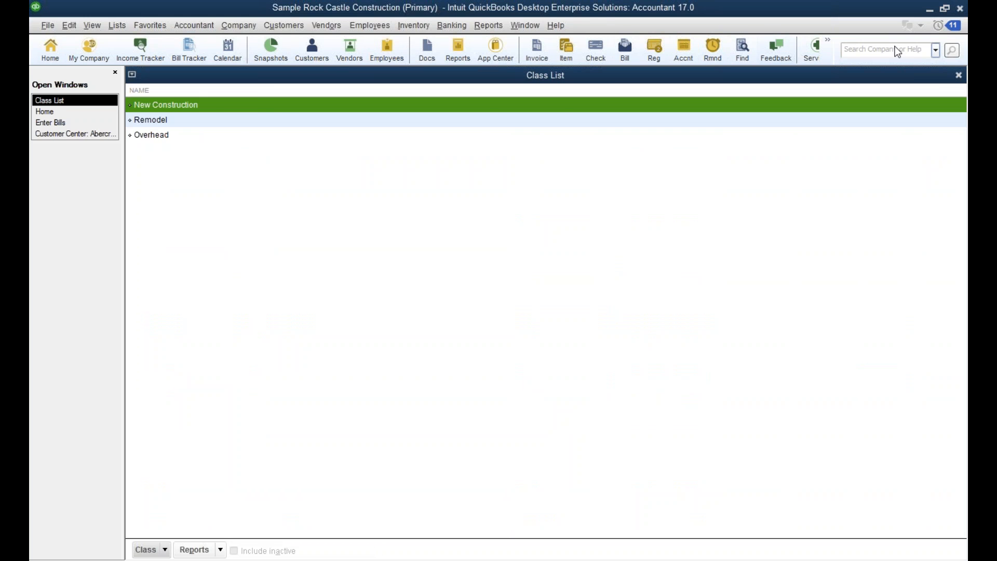
click(959, 76)
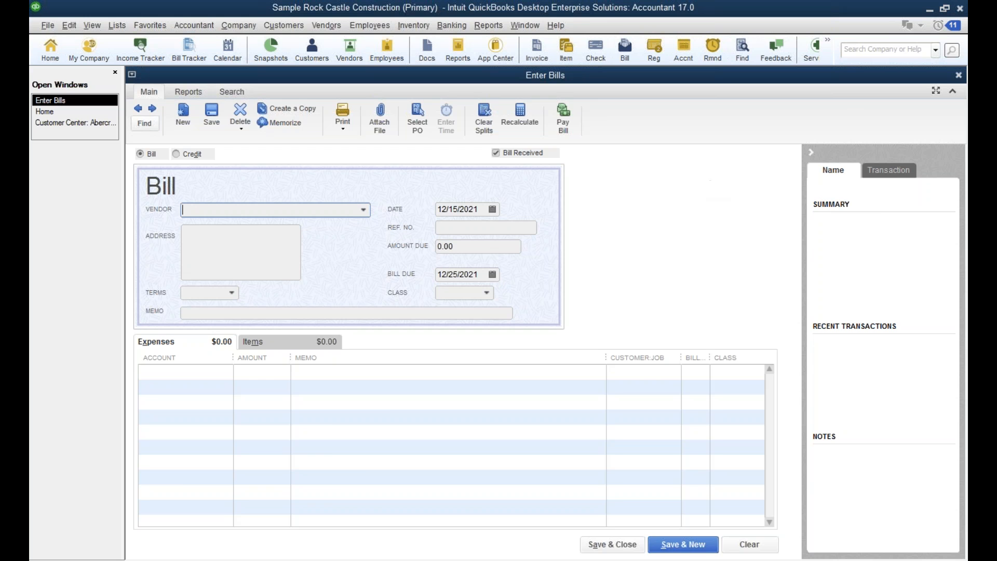
click(959, 75)
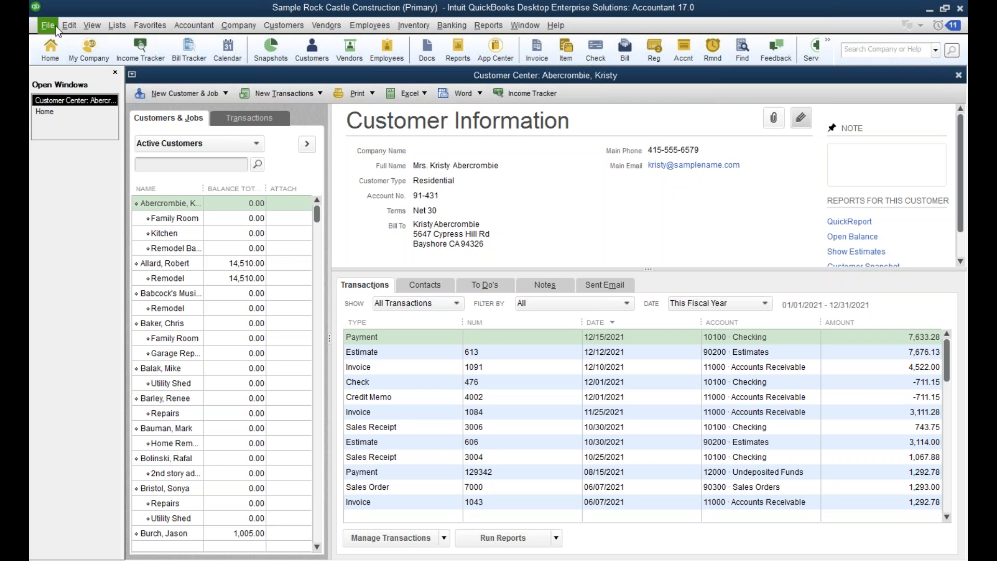
Review the entries of the Price Level List, and return to the Customer Center.
click(117, 27)
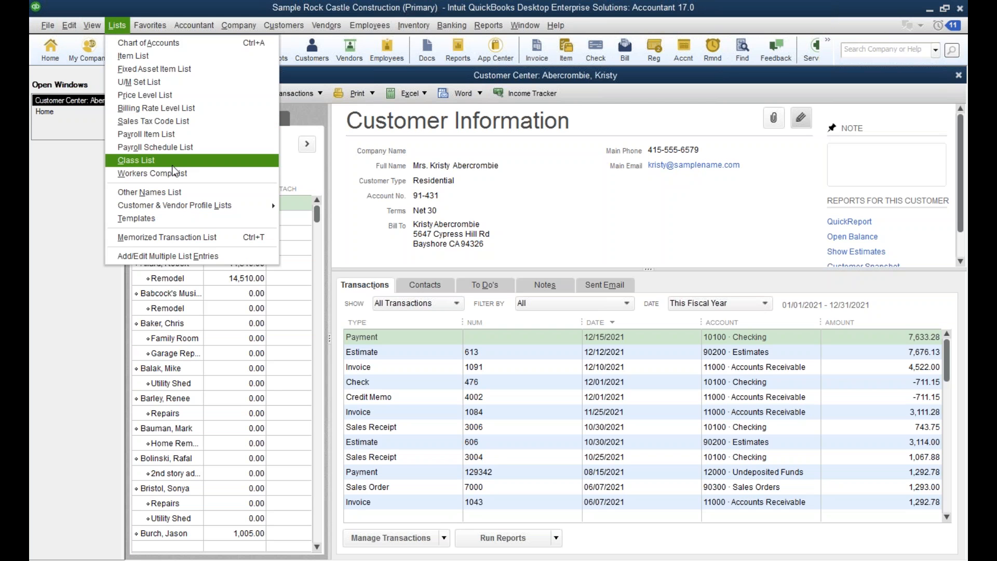
click(156, 96)
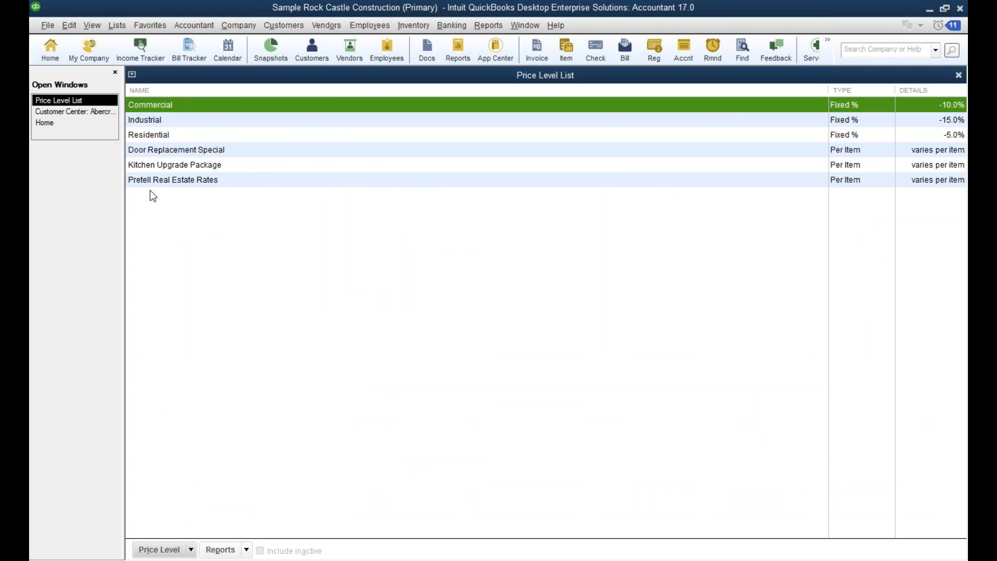
click(318, 52)
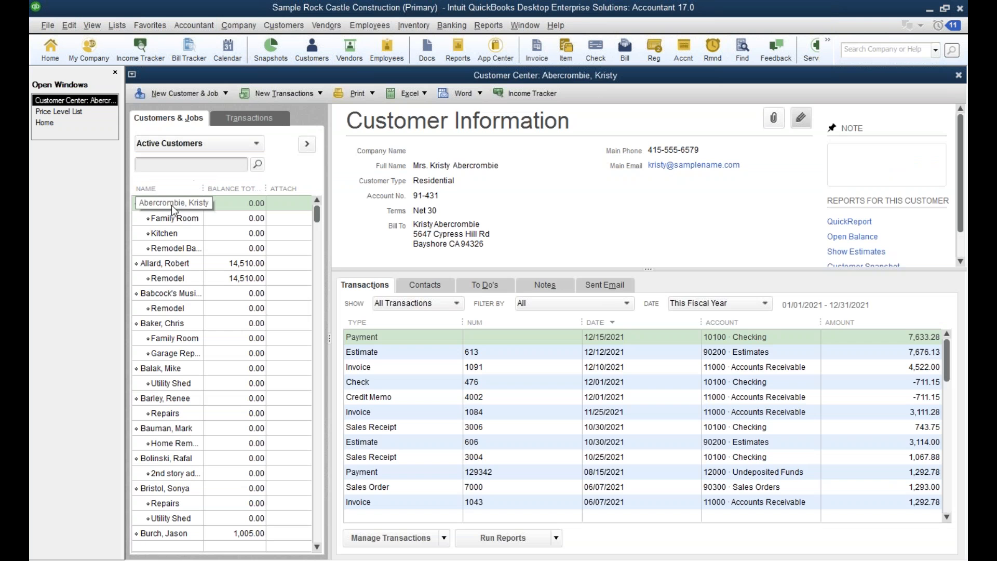
Examine the price level choices in the selected customer's payment settings, and cancel the customer edit.
click(796, 122)
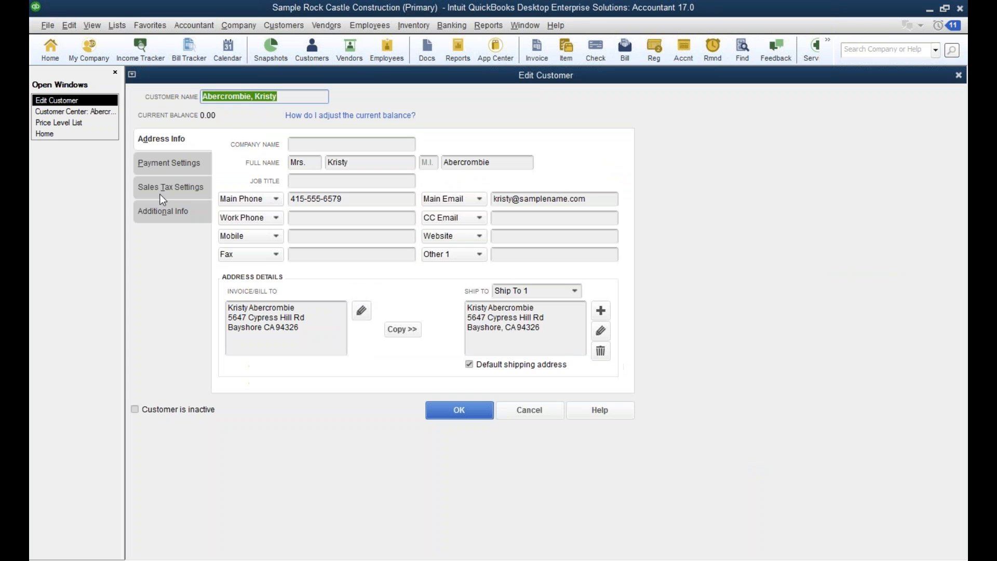
click(162, 212)
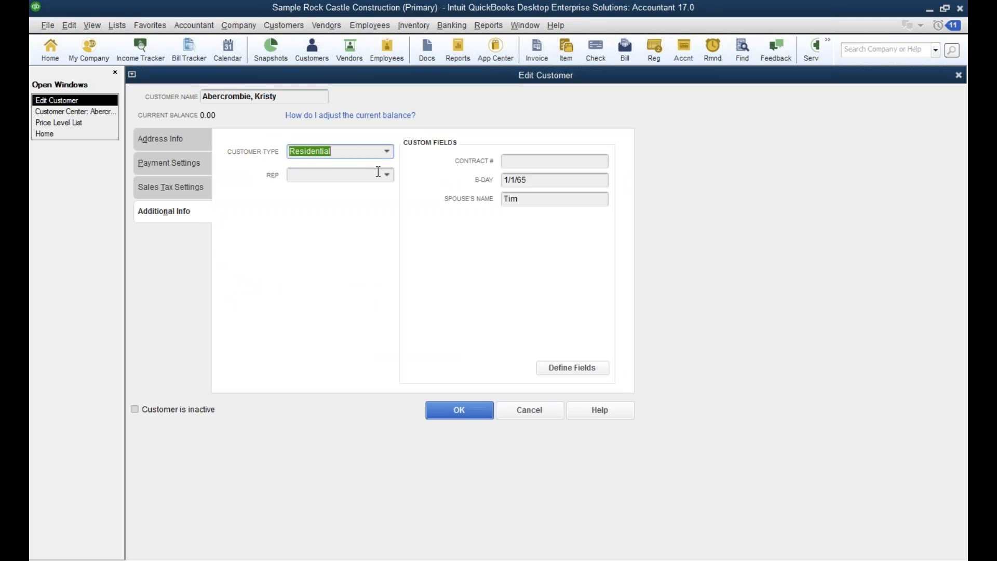
click(178, 173)
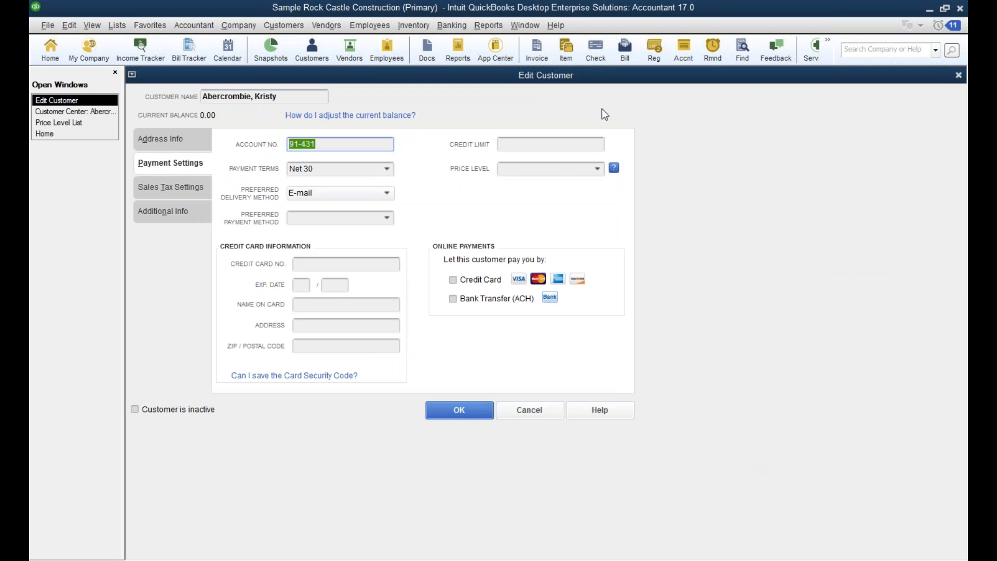
click(597, 170)
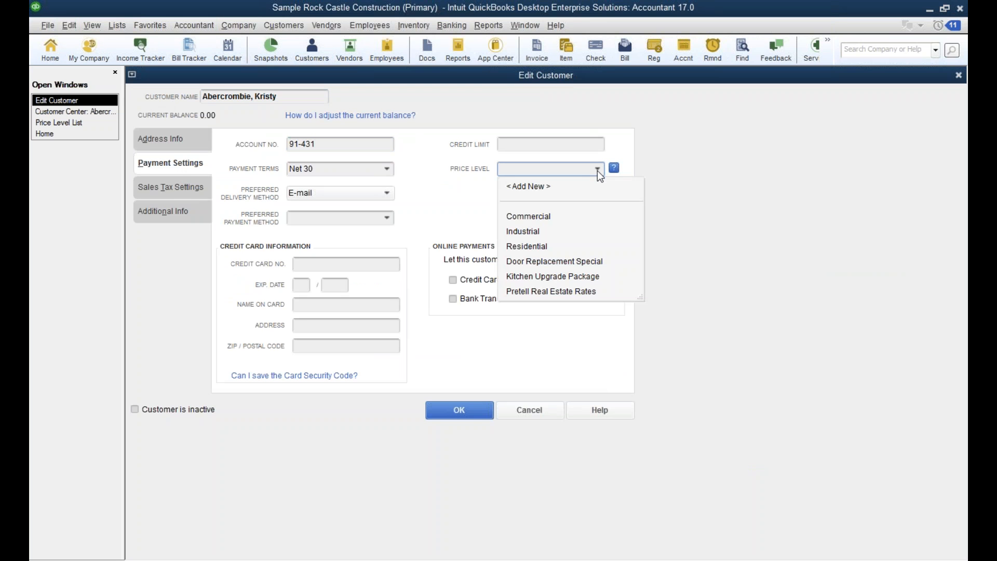
click(527, 410)
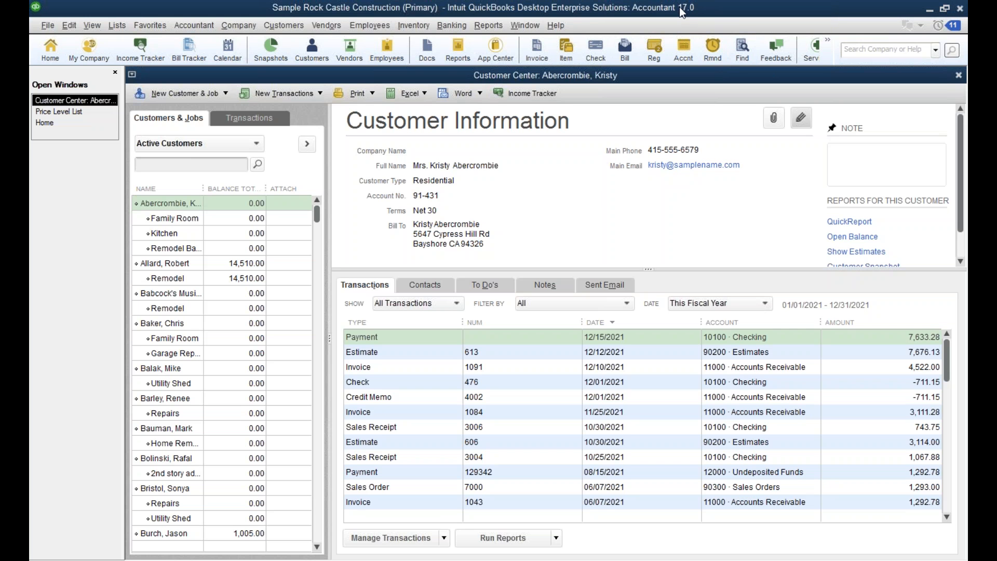
Switch to the maximized Sample Wholesale/Distributor company file and open the company preferences for Sales & Customers.
click(930, 9)
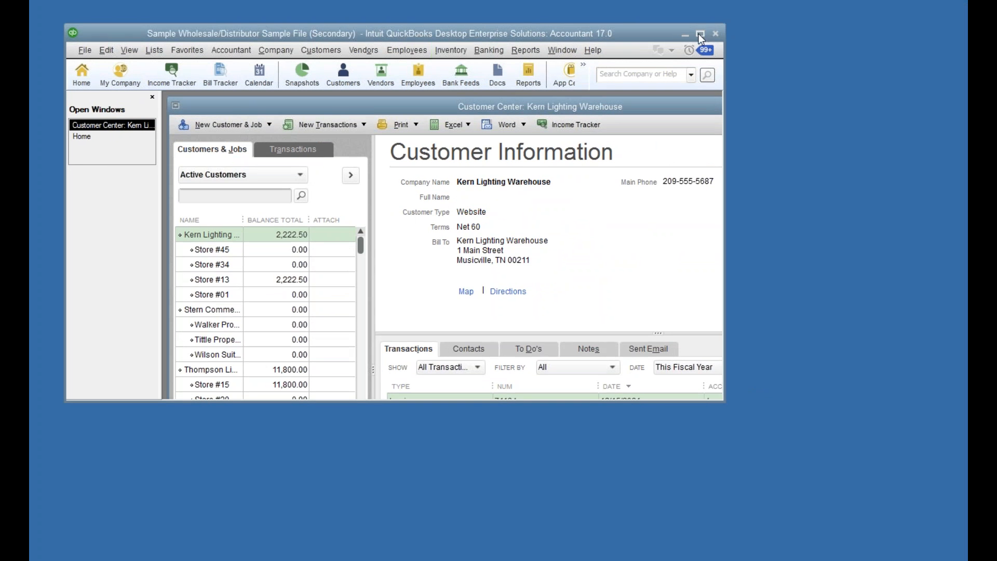
click(699, 33)
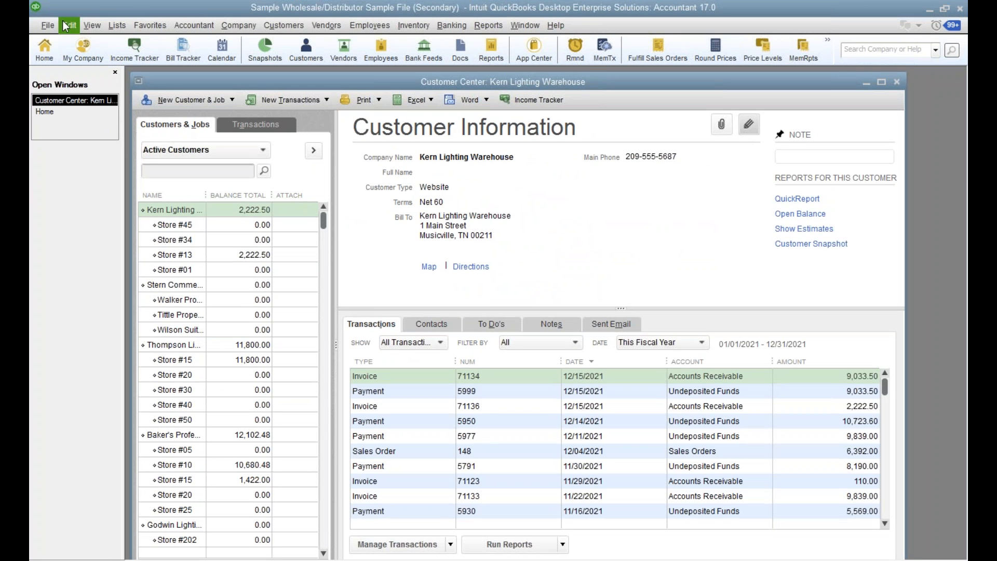
click(125, 26)
mouse_move(73, 27)
click(114, 223)
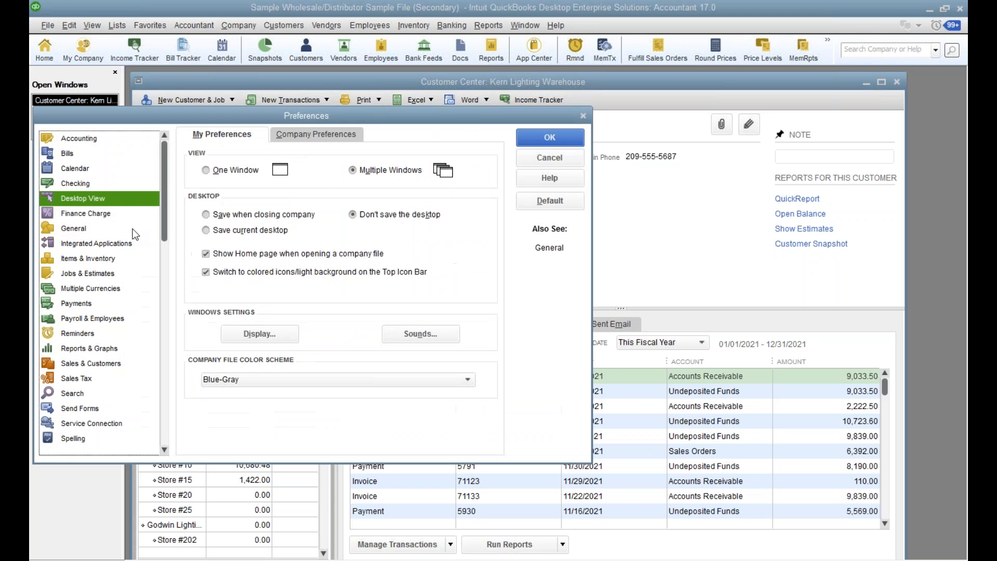
click(96, 365)
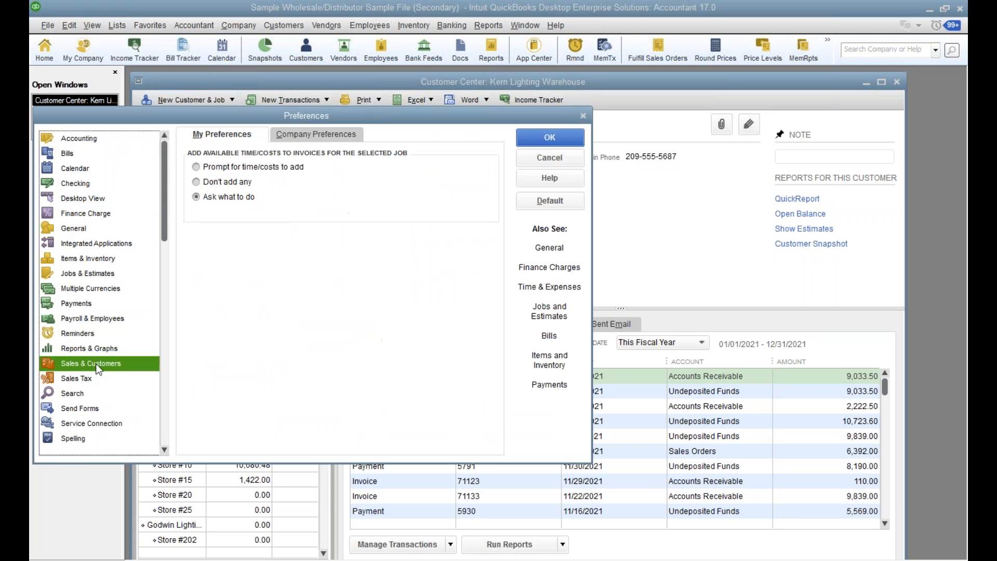
click(330, 134)
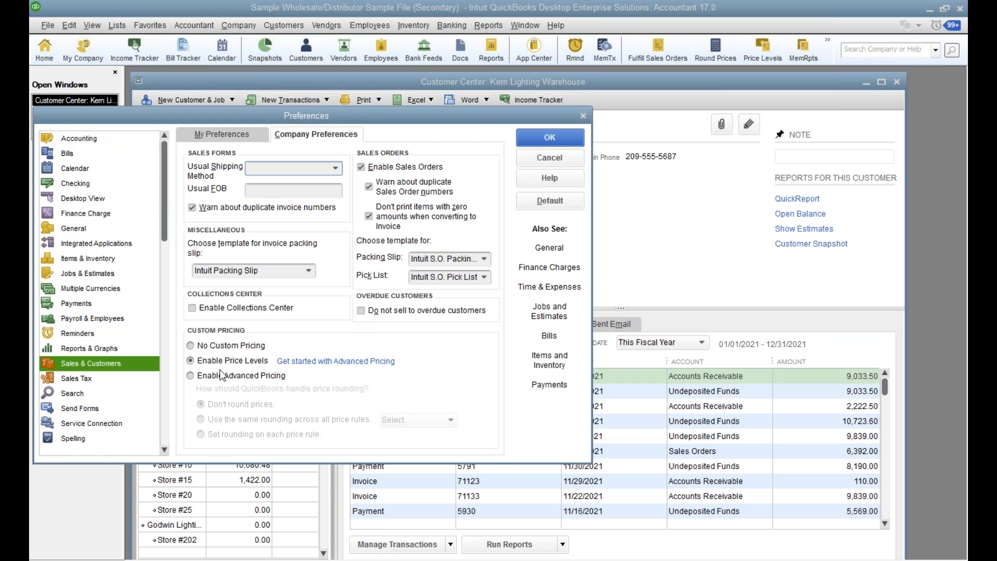
Set custom pricing to Enable Advanced Pricing and save the preferences.
click(191, 376)
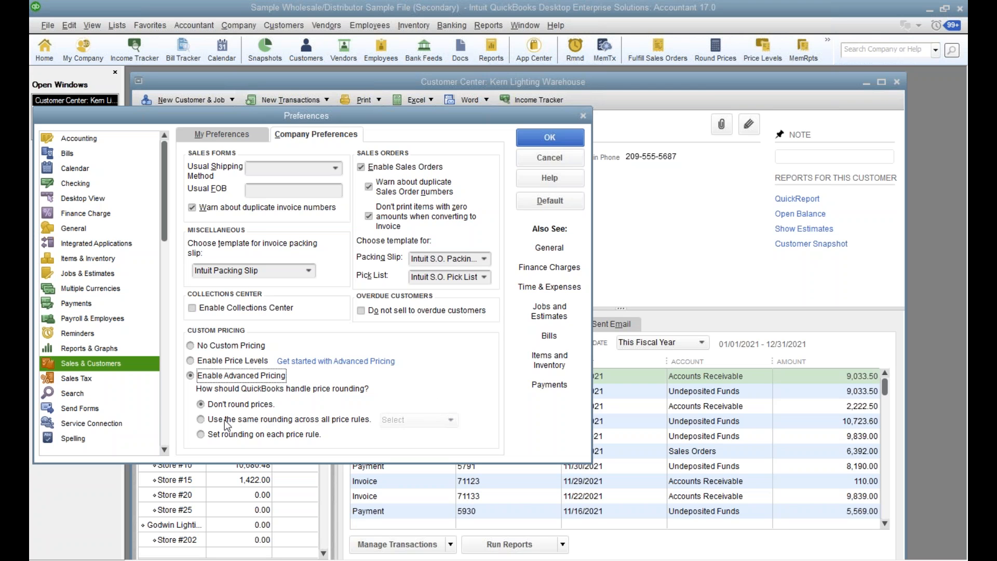
click(190, 360)
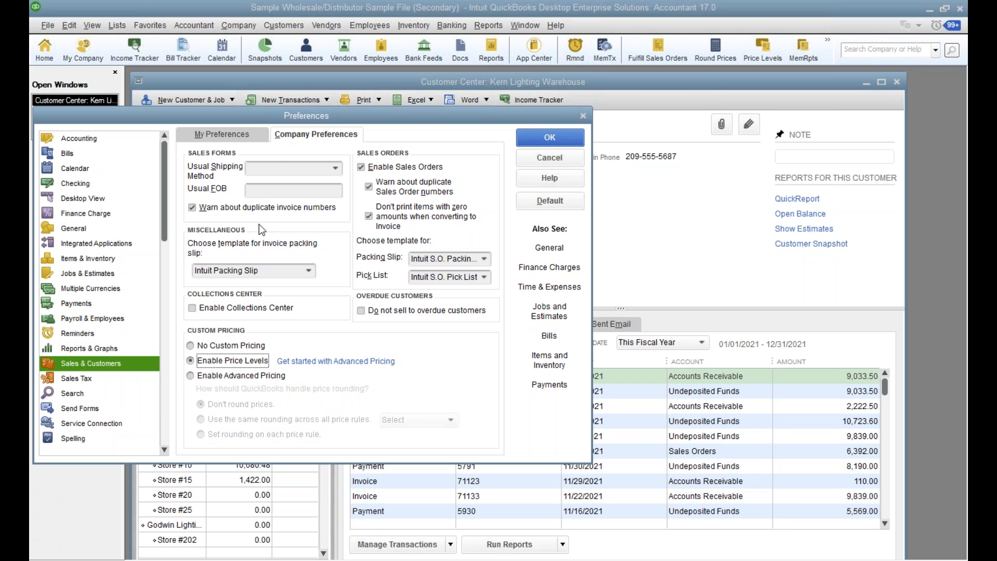
click(191, 376)
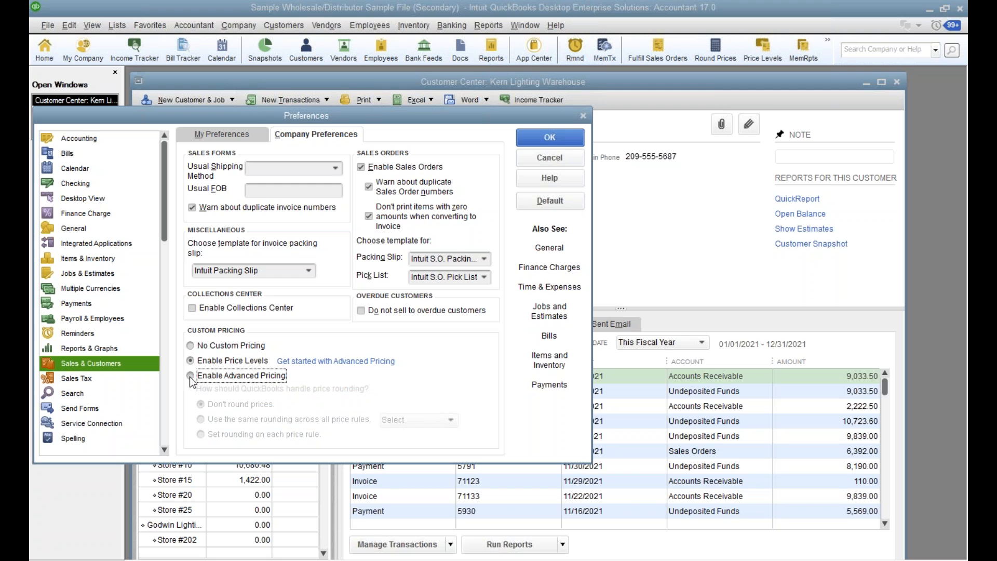
click(549, 139)
click(497, 186)
click(498, 204)
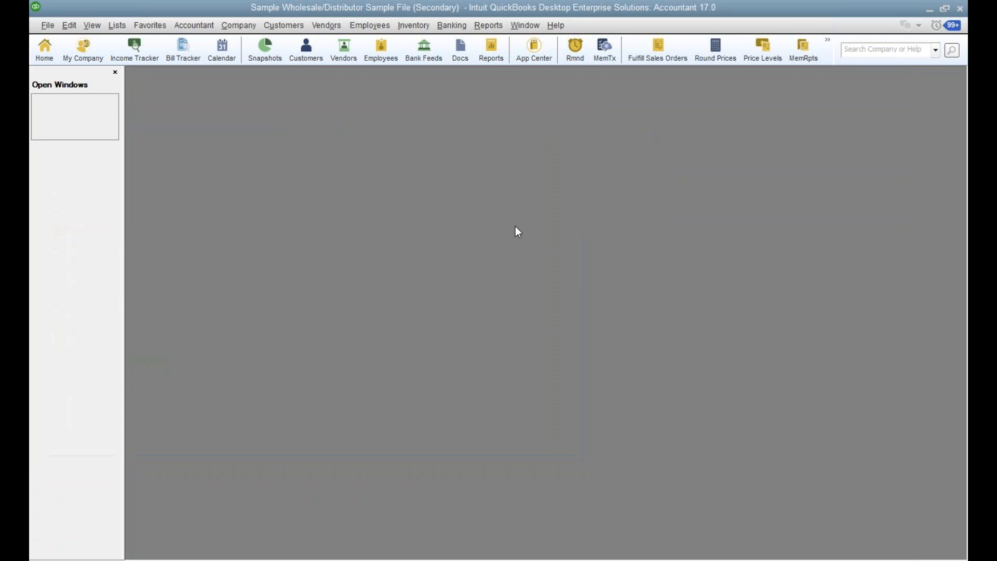
Open the Price Rule List and widen its window until the full rule names are readable.
click(115, 25)
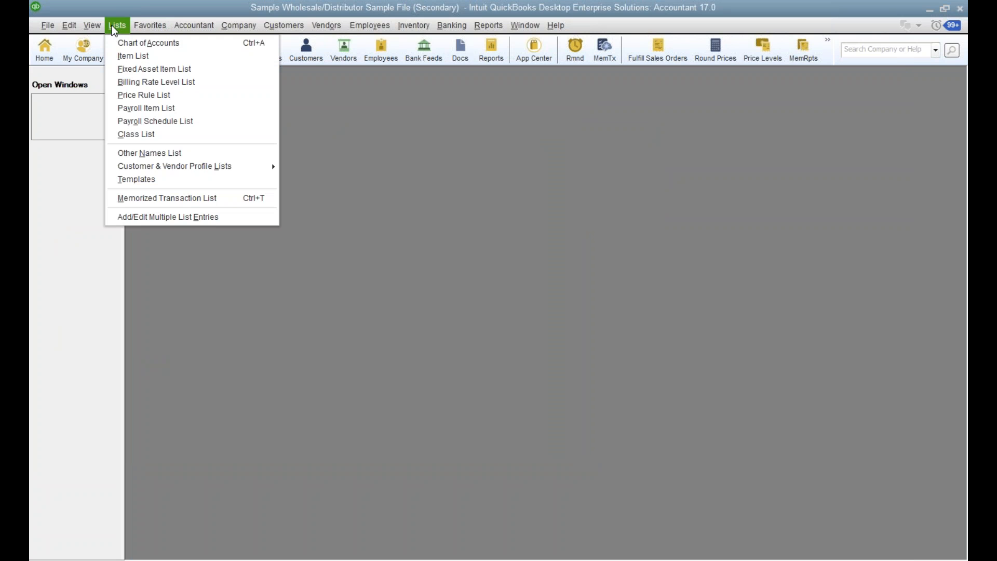
click(127, 96)
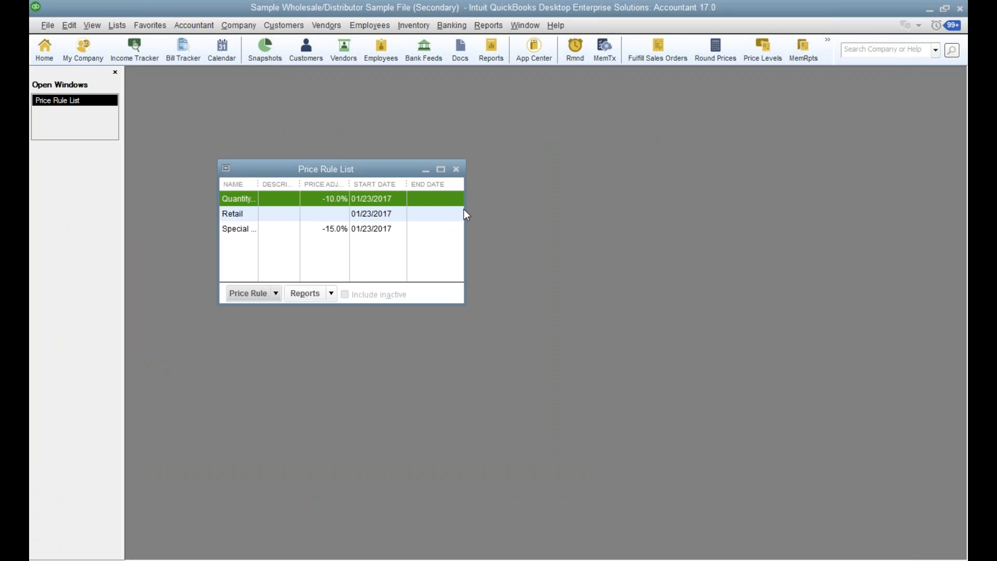
drag(466, 214, 590, 214)
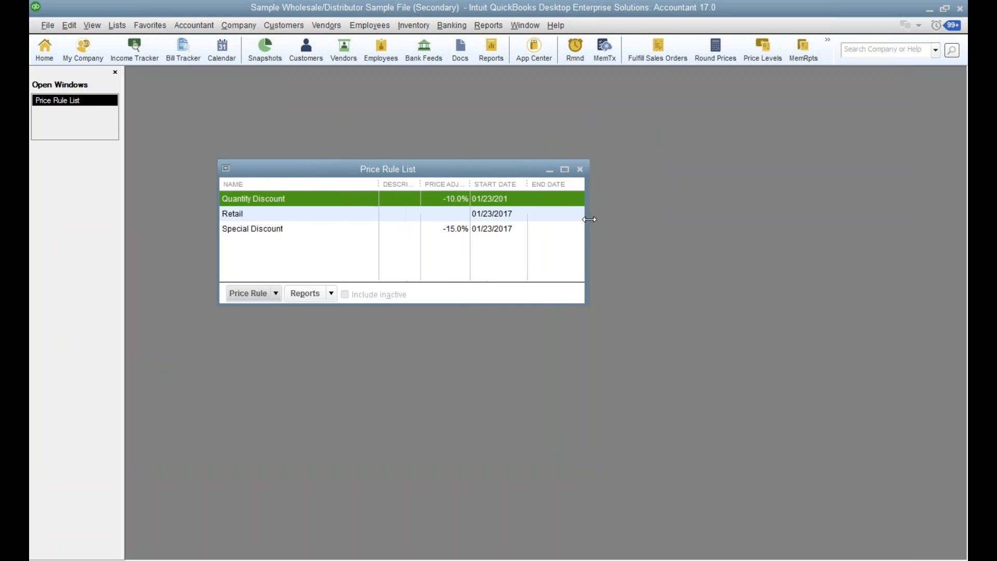
Start a new price rule, add a Customers condition based on Customer Type, and examine the available types.
click(278, 299)
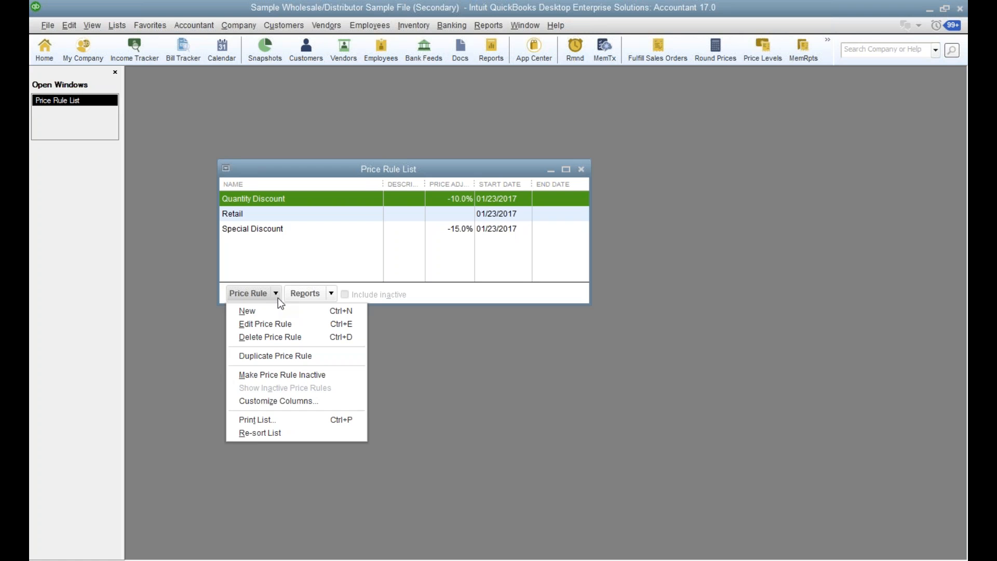
click(248, 312)
drag(393, 190, 345, 107)
click(572, 220)
click(275, 221)
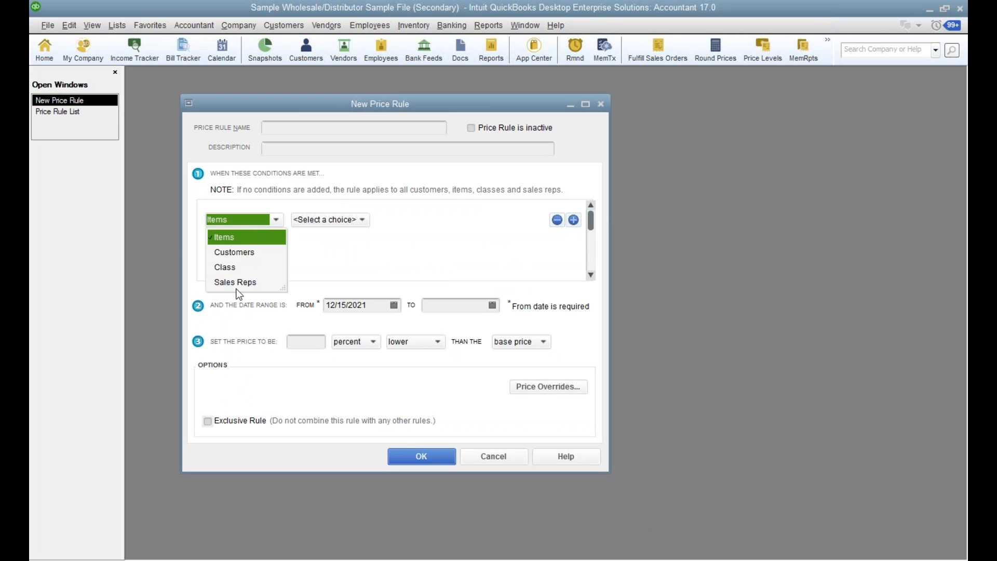
click(238, 253)
click(345, 219)
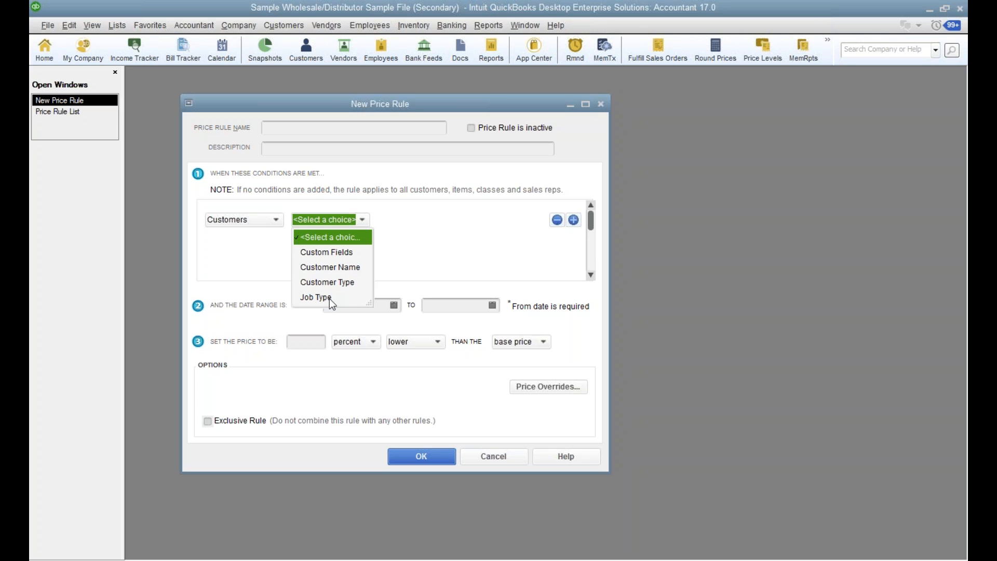
click(338, 282)
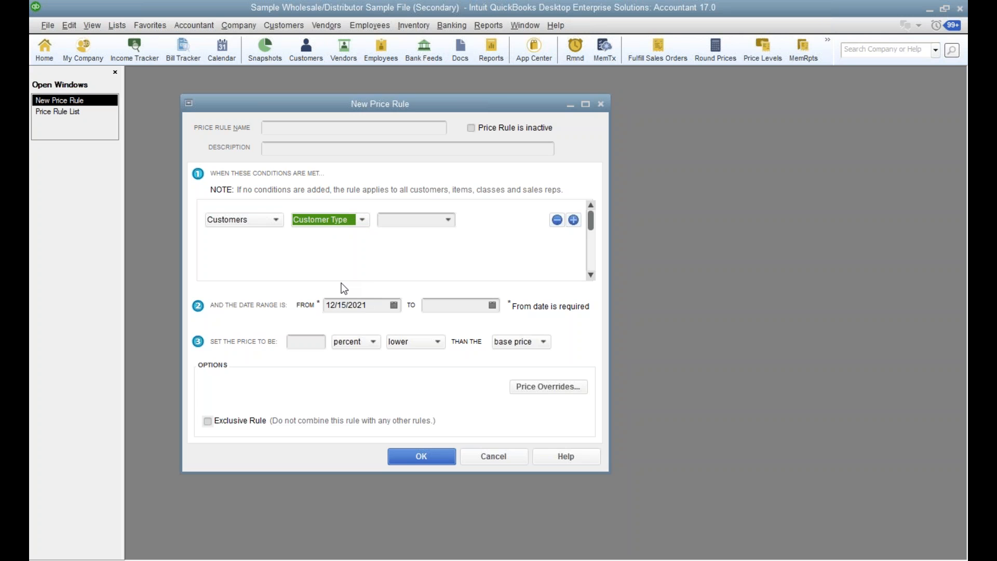
click(450, 219)
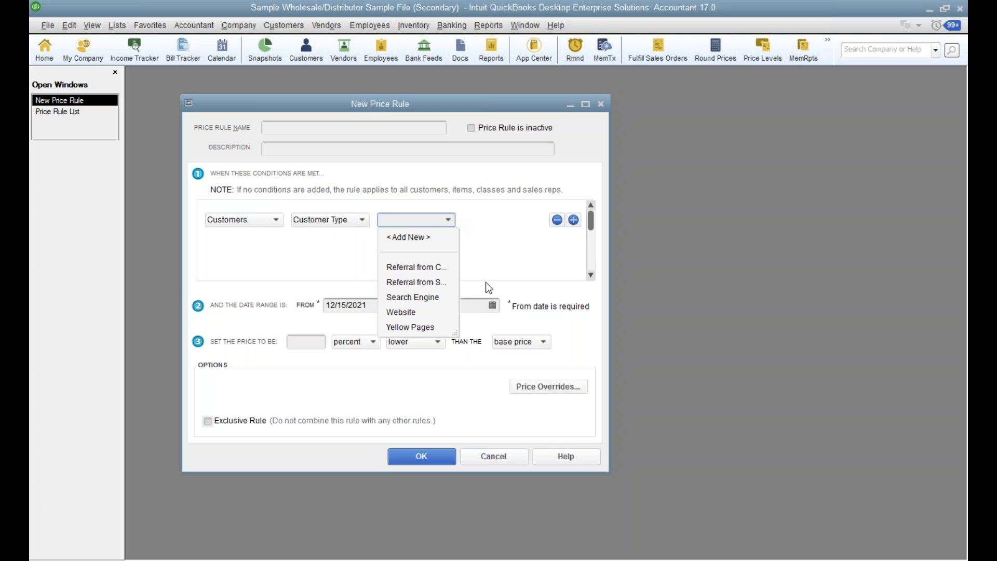
click(488, 225)
Base the customer condition on Customer Name and pick Kern Lighting Warehouse with its stores #45, #34, #13 and #01.
click(362, 220)
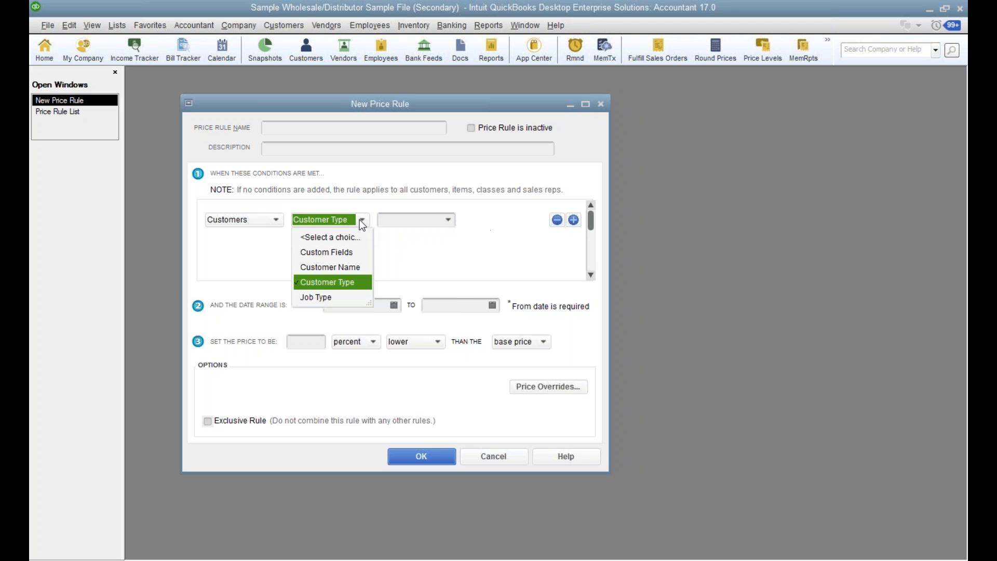
click(345, 269)
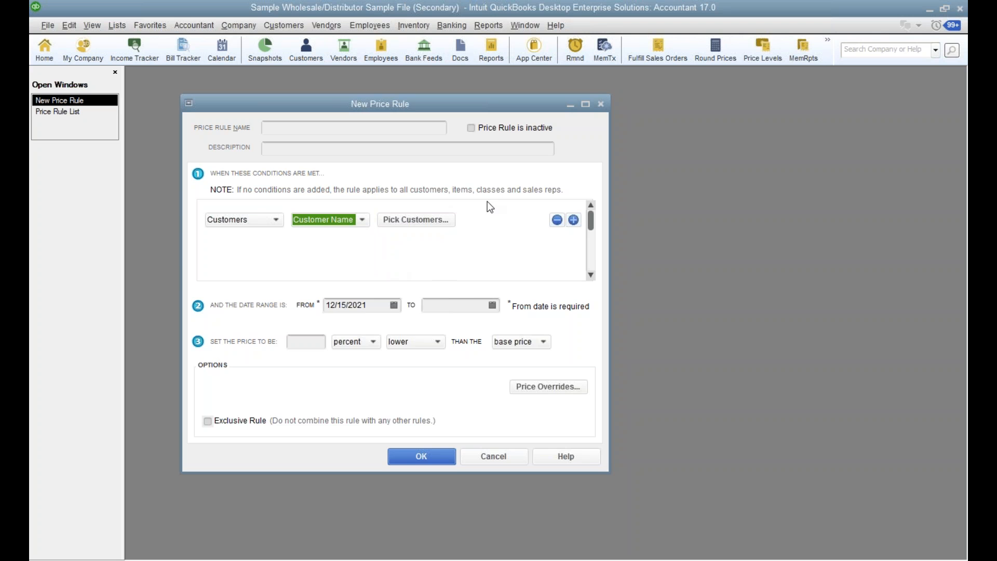
click(446, 223)
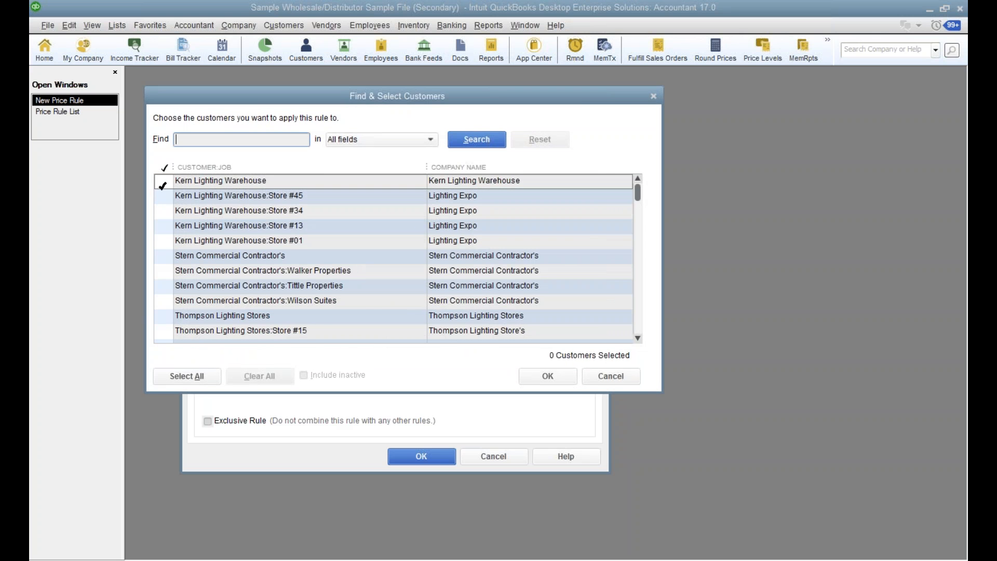
click(164, 182)
click(163, 196)
click(164, 211)
click(164, 225)
click(163, 240)
click(548, 376)
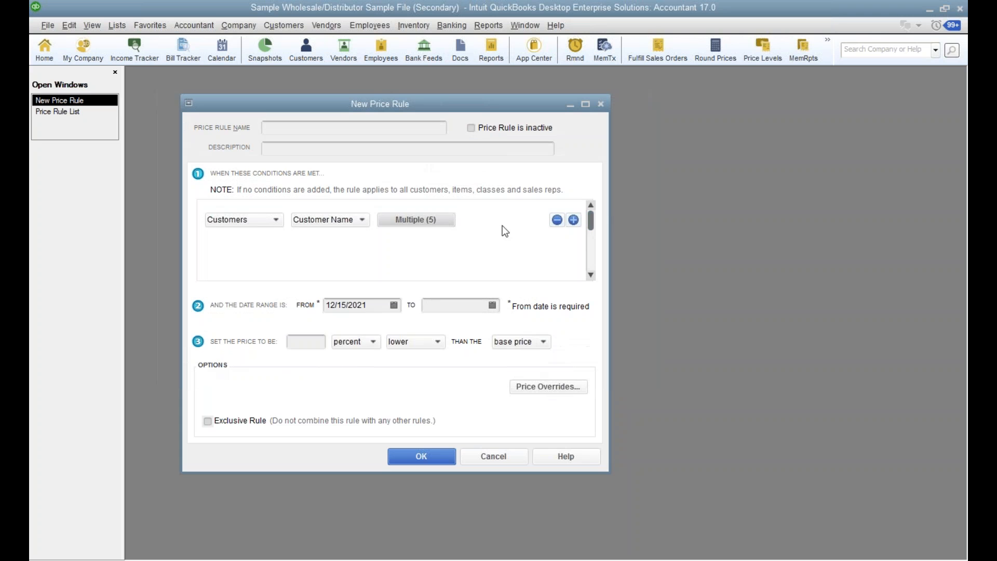
Add a second condition to the price rule for items with the item type Inventory Part.
click(573, 221)
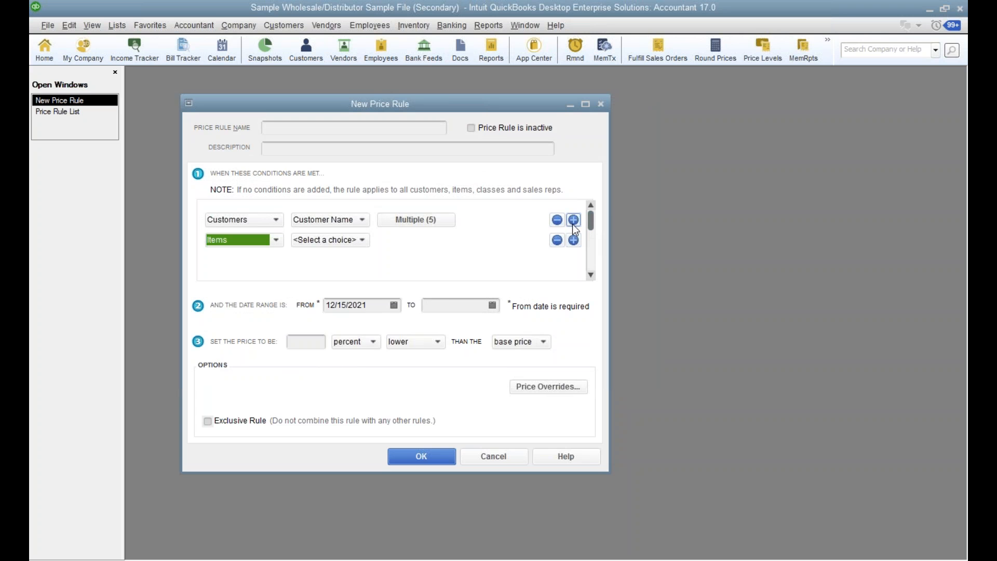
click(350, 241)
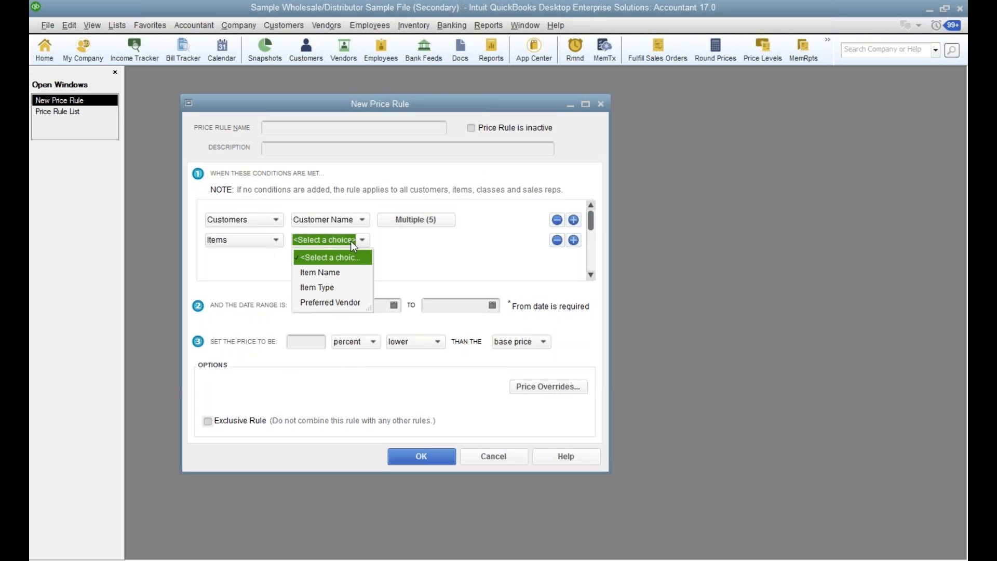
click(315, 287)
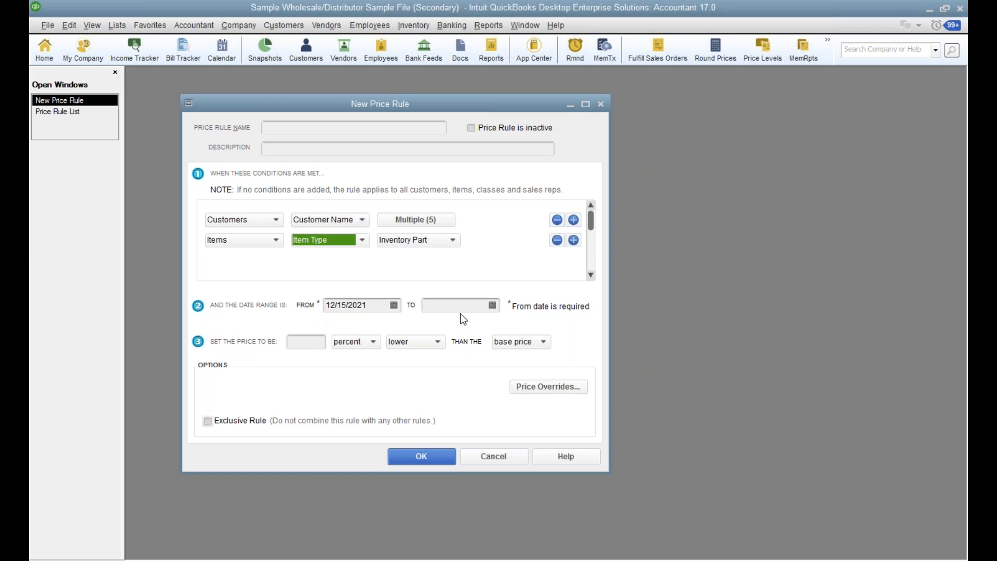
Examine the price rule's choices for adjustment unit, direction and price basis, and cancel the new rule.
click(312, 344)
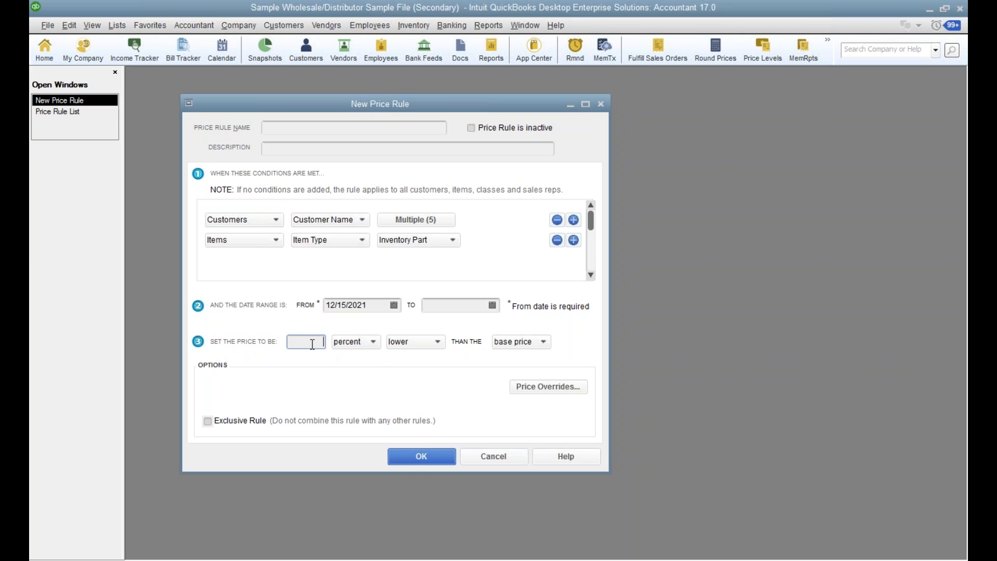
click(373, 342)
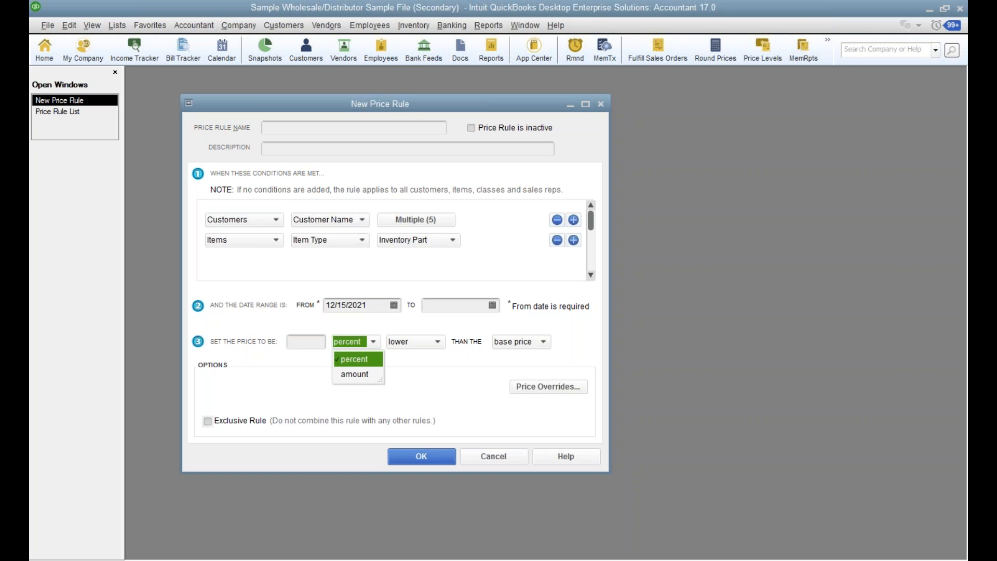
click(439, 342)
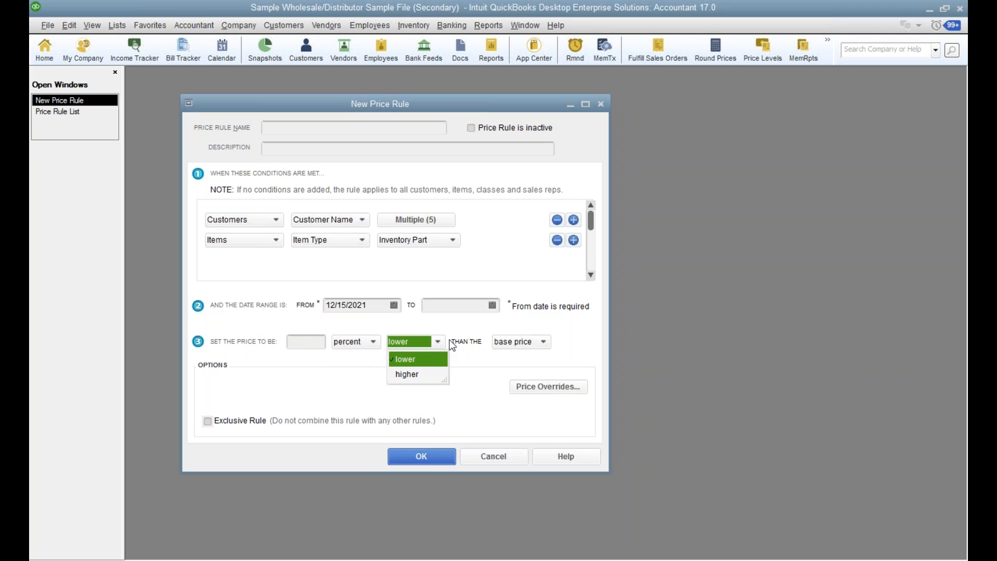
click(543, 342)
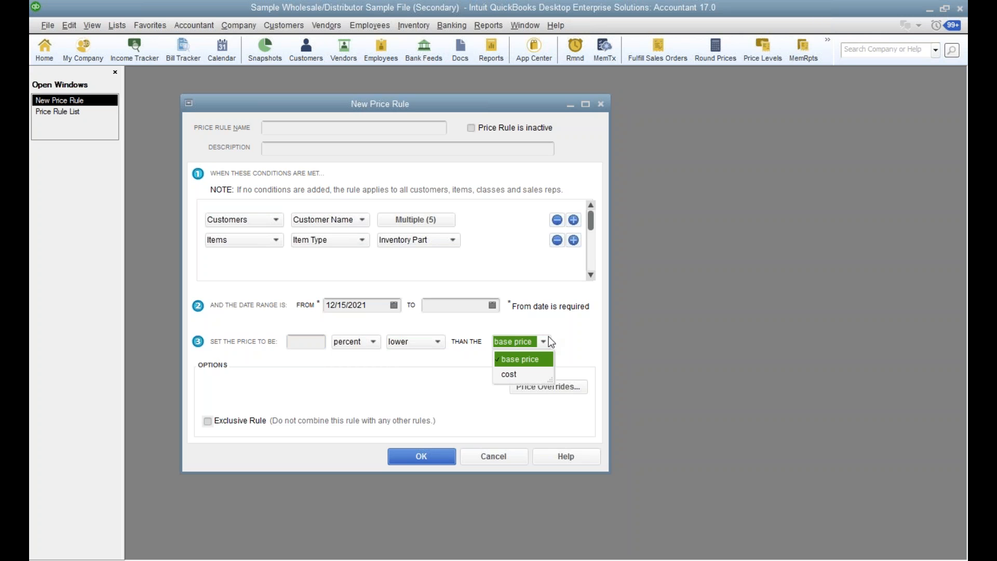
click(580, 326)
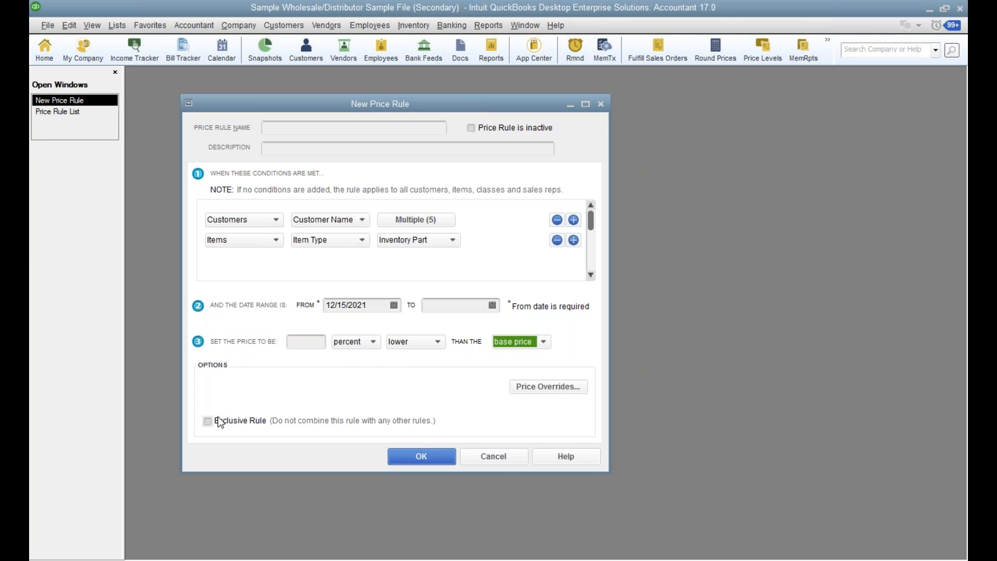
click(501, 457)
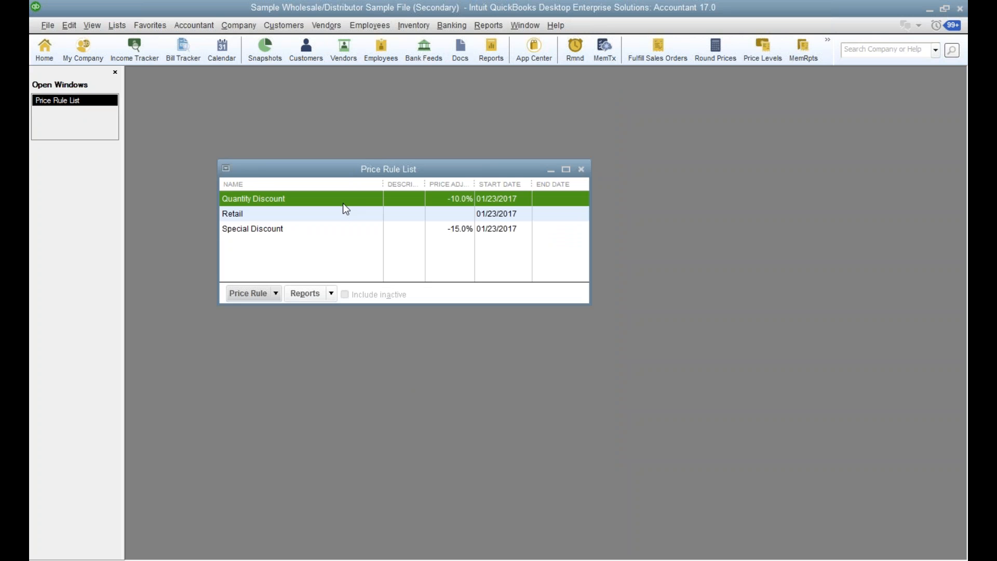
Open the Item List and switch the workspace to the one-window view.
click(115, 26)
click(136, 56)
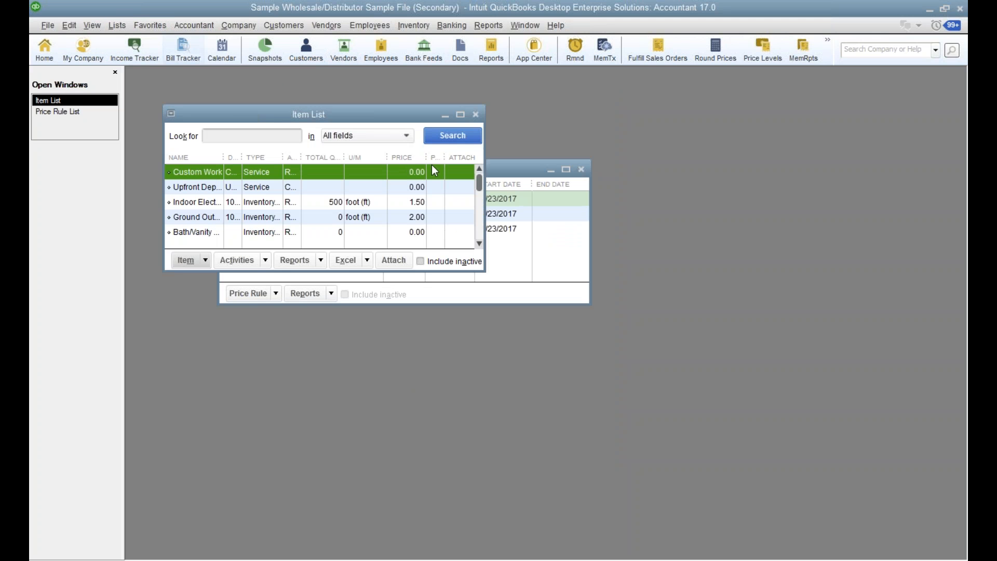
click(91, 25)
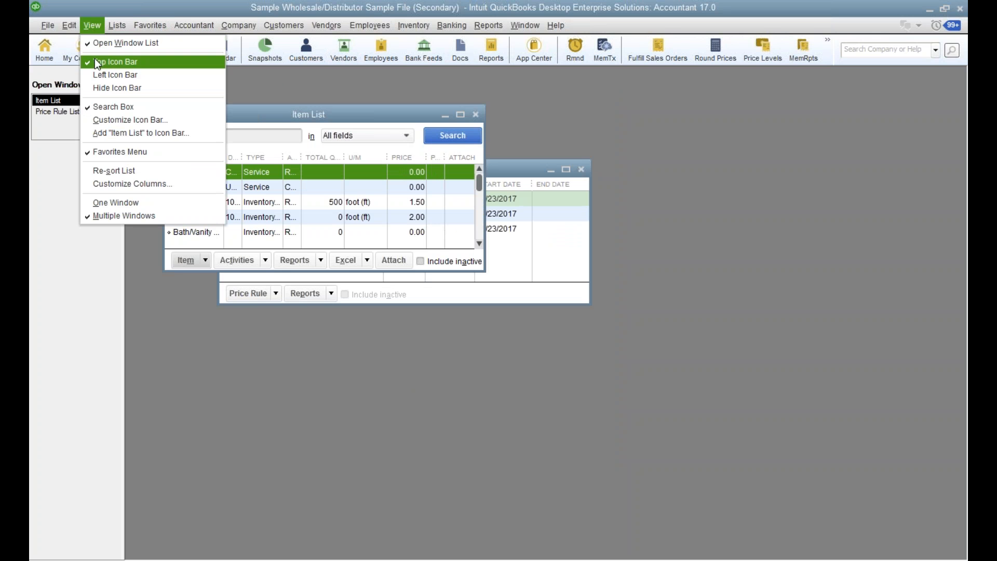
click(108, 202)
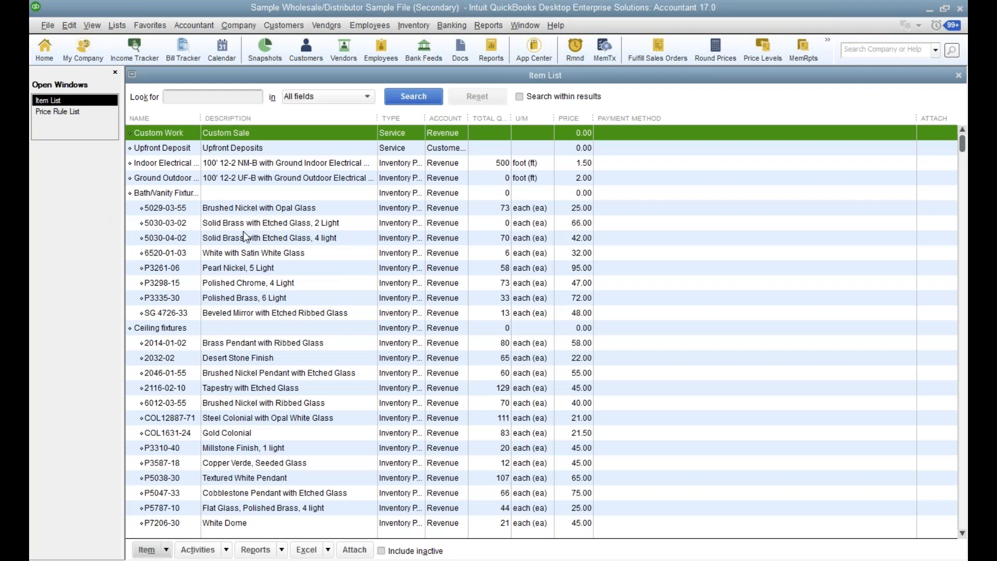
Examine the quantity discount settings of item 5030-03-02 and cancel both the discount and the item edit.
double_click(263, 225)
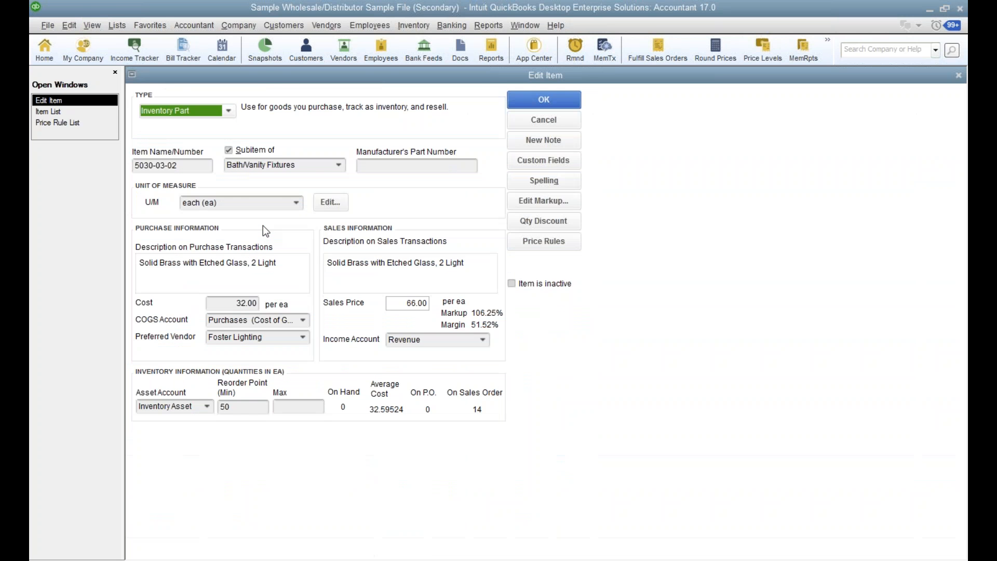
click(557, 223)
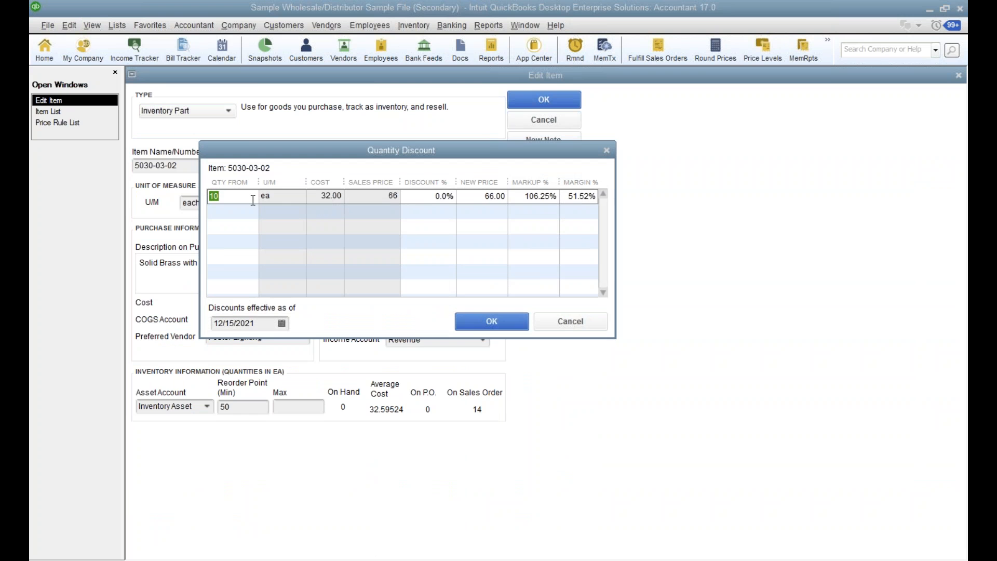
click(419, 196)
click(551, 328)
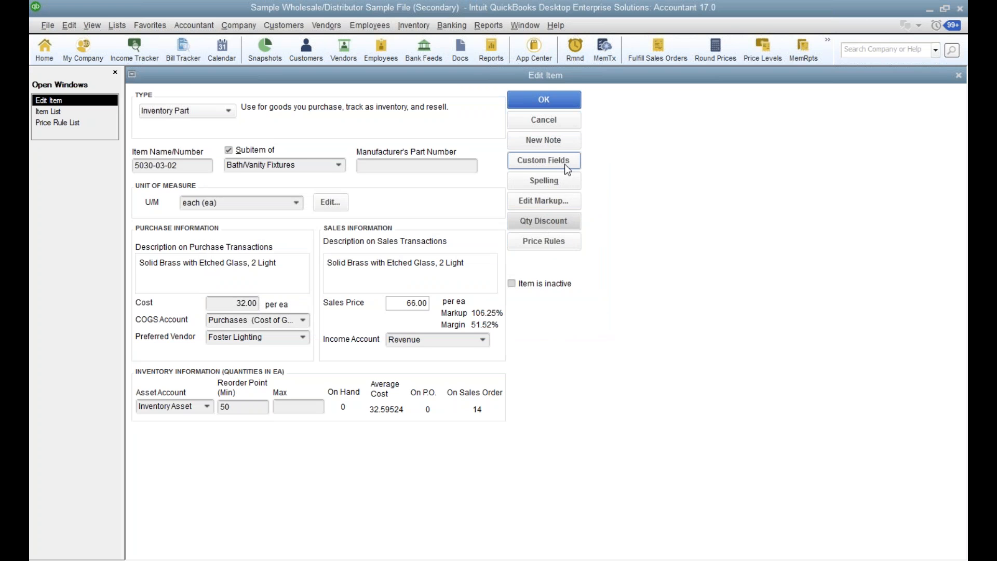
click(553, 125)
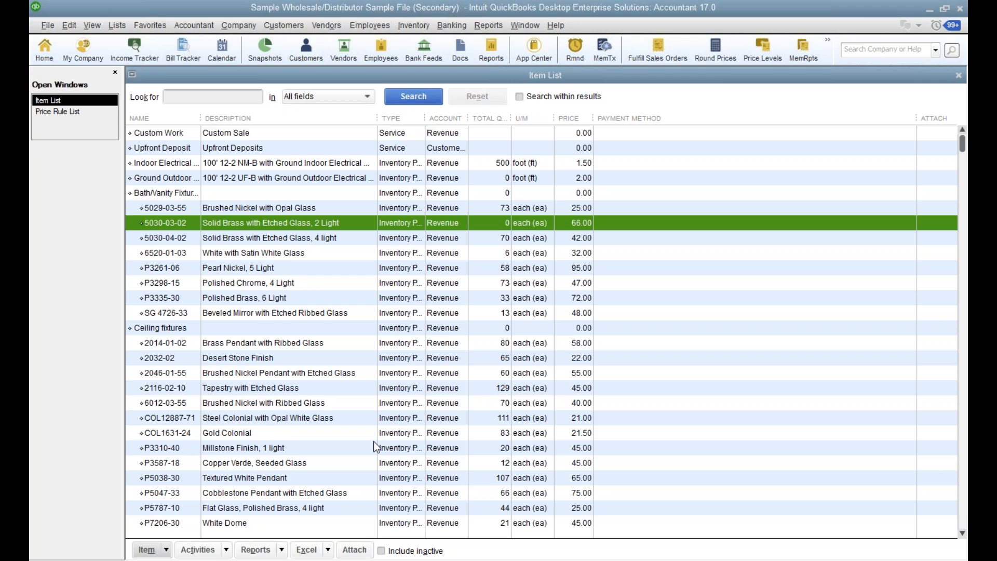
Examine the custom pricing and price rounding options in the company preferences for Sales & Customers, and close them without changes.
click(64, 26)
click(139, 316)
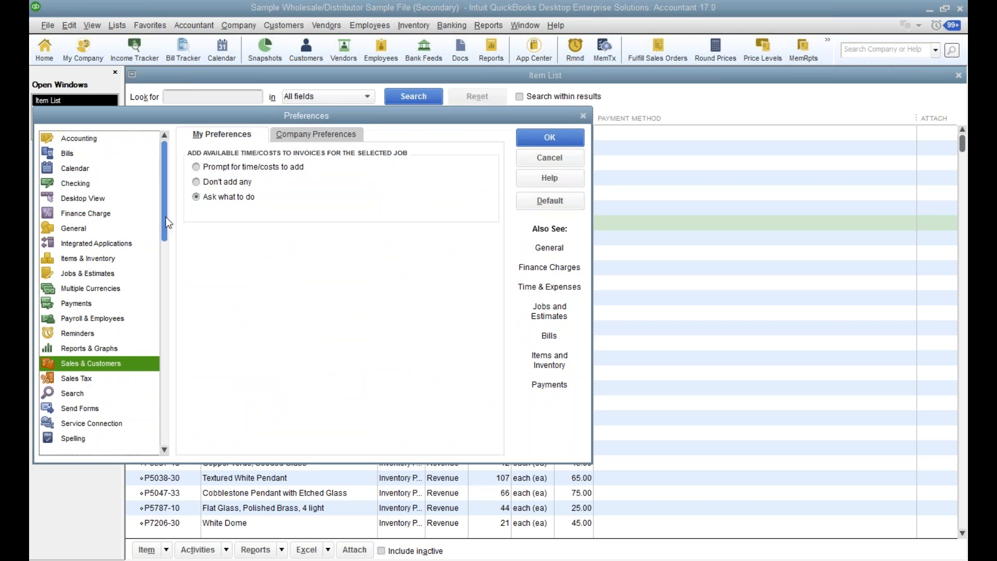
click(315, 133)
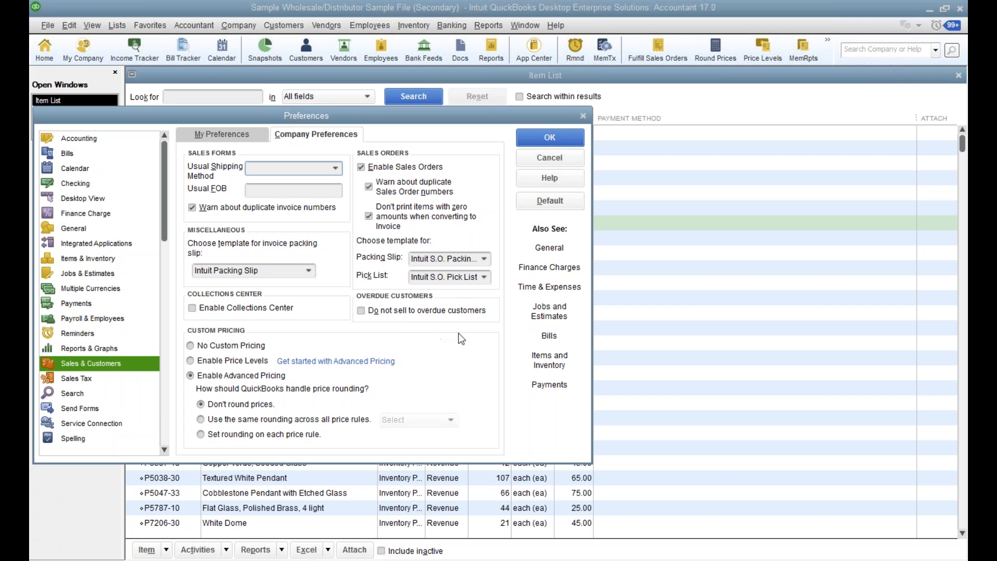
click(535, 159)
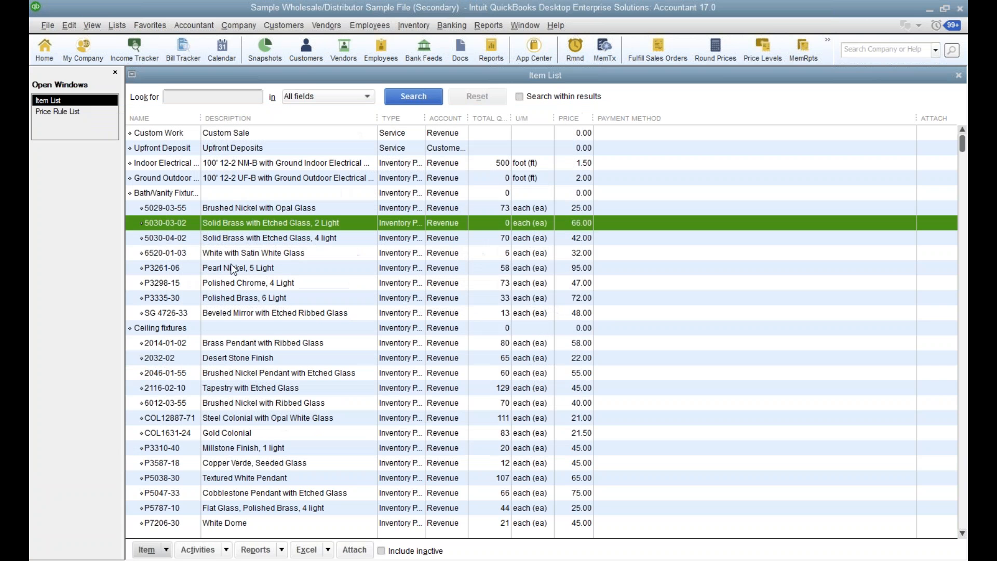
Examine the new-item form for the Subtotal type, including its columns to total, and cancel the new item.
right_click(369, 351)
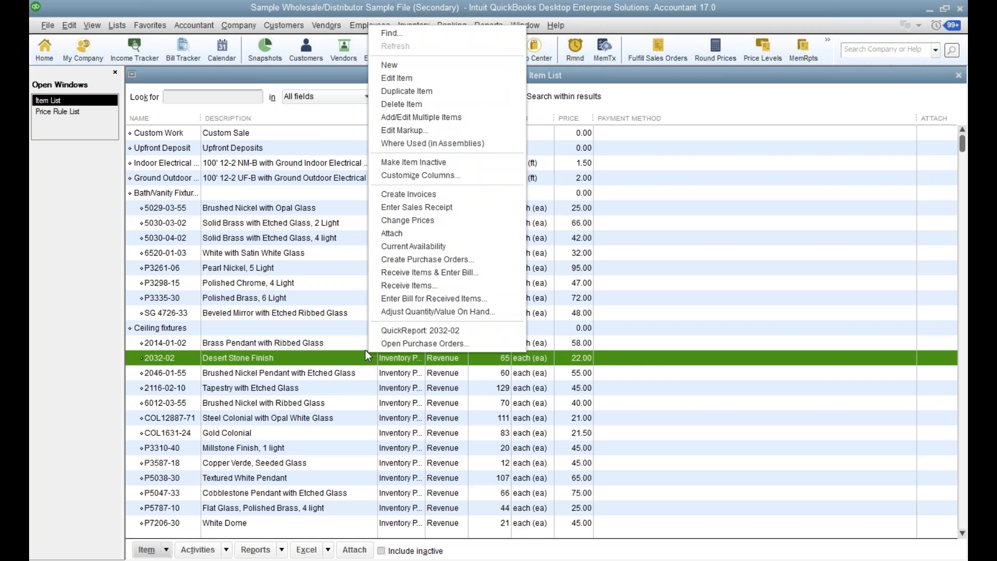
click(382, 66)
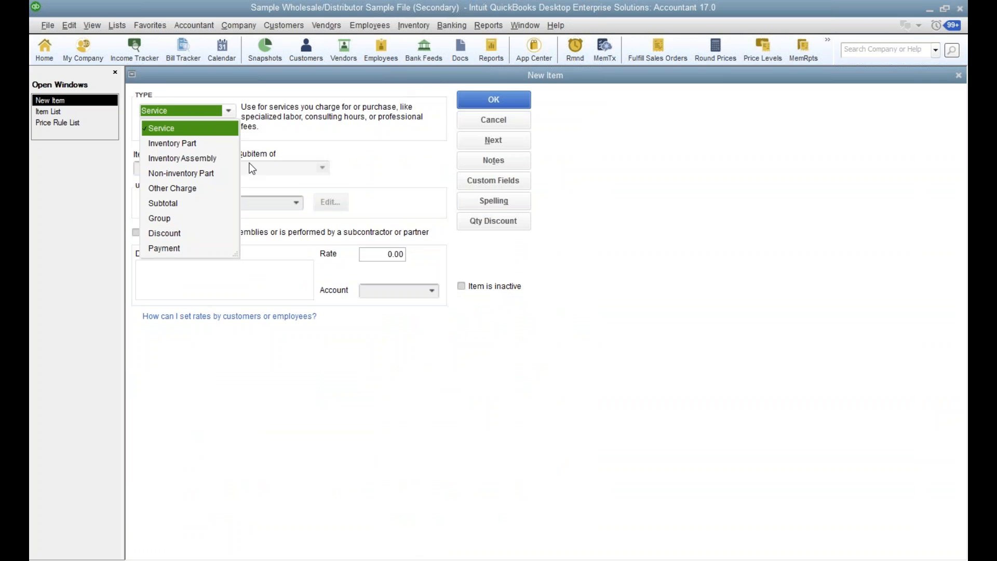
click(162, 204)
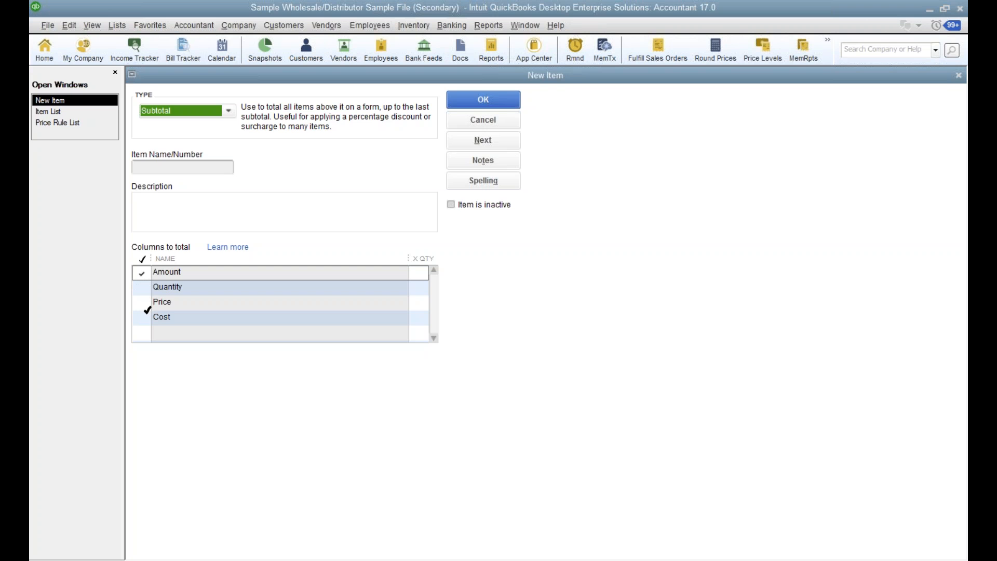
click(489, 125)
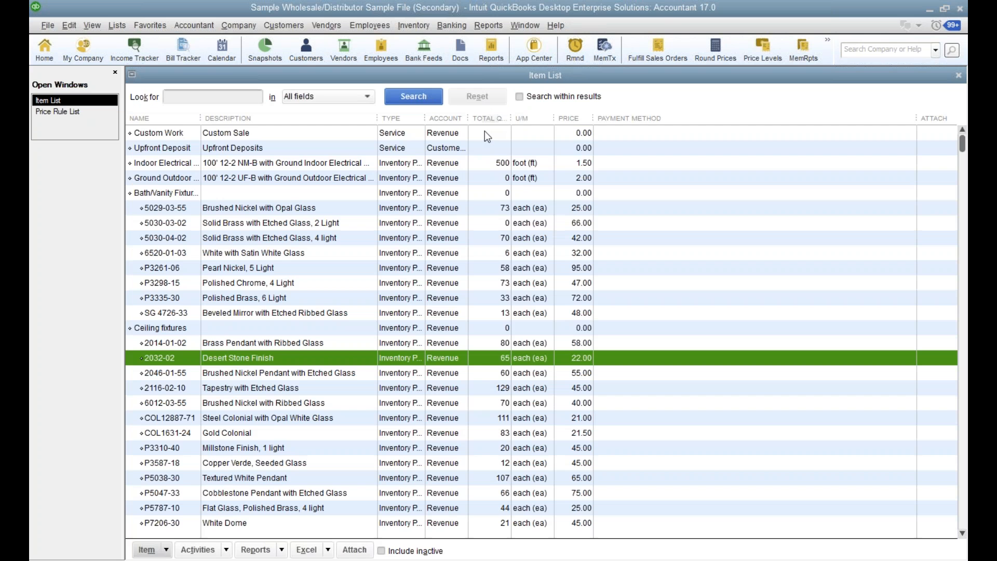
Minimize the Sample Wholesale/Distributor company file and switch to the Sample Rock Castle Construction company file.
click(930, 9)
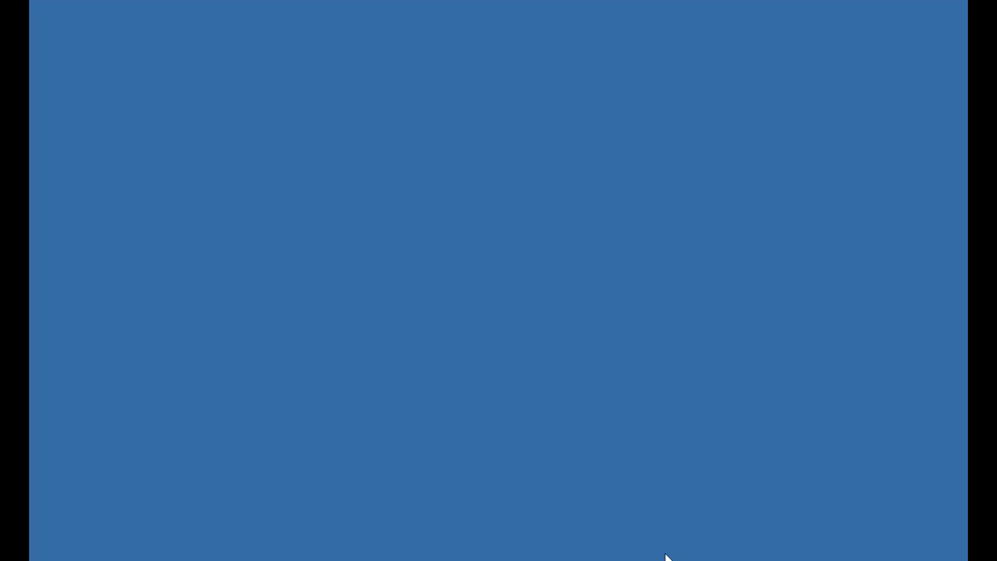
mouse_move(667, 558)
click(603, 503)
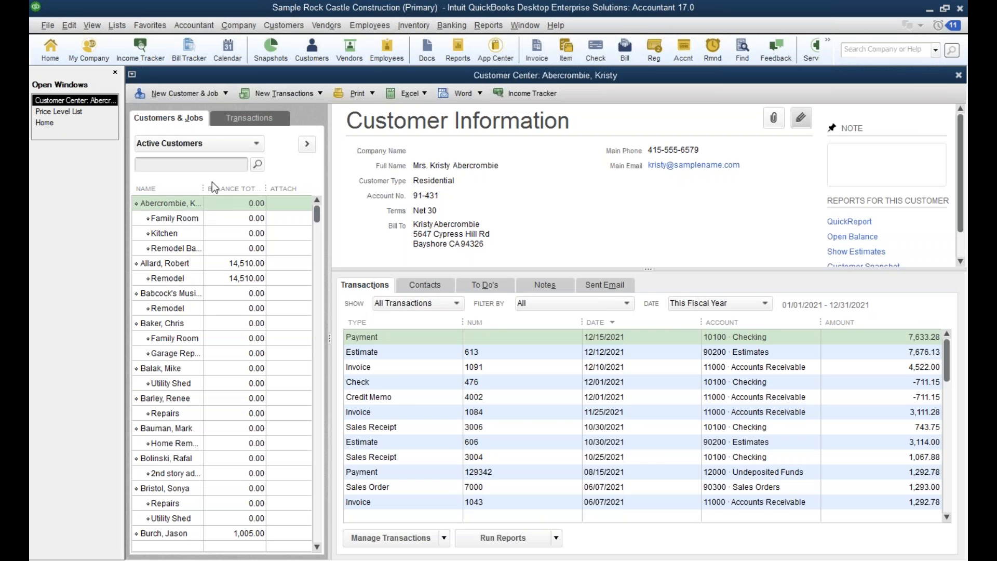
Enter the Subtotal item on a new invoice for the selected customer without using the estimate, and discard the invoice unrecorded.
key(ctrl+i)
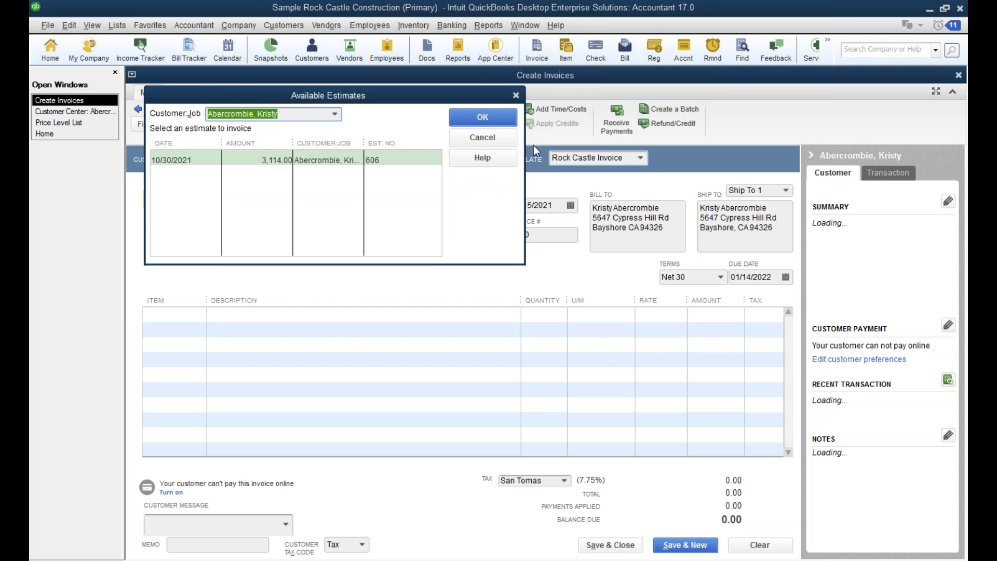
click(467, 135)
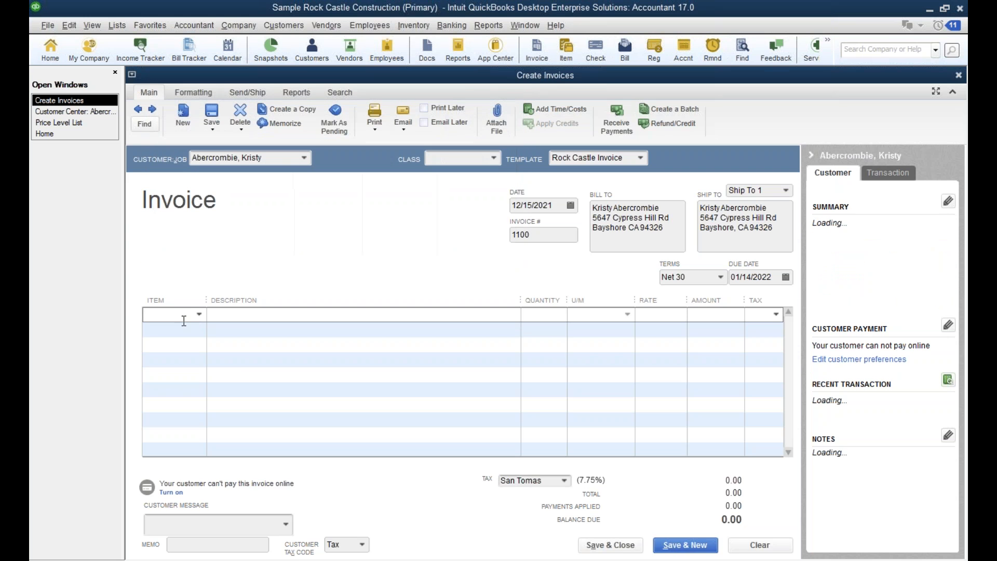
text(Su)
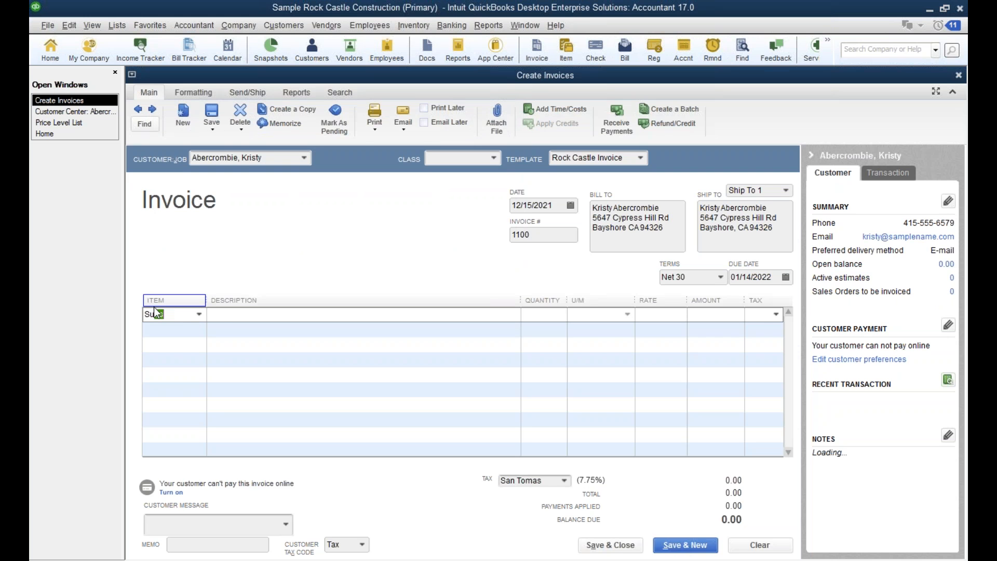
text(btotal)
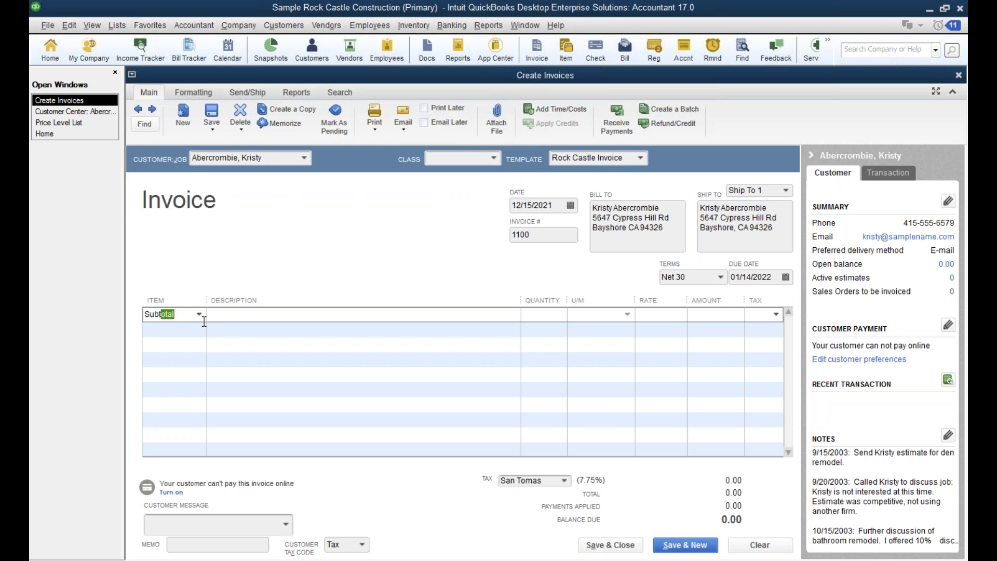
click(202, 317)
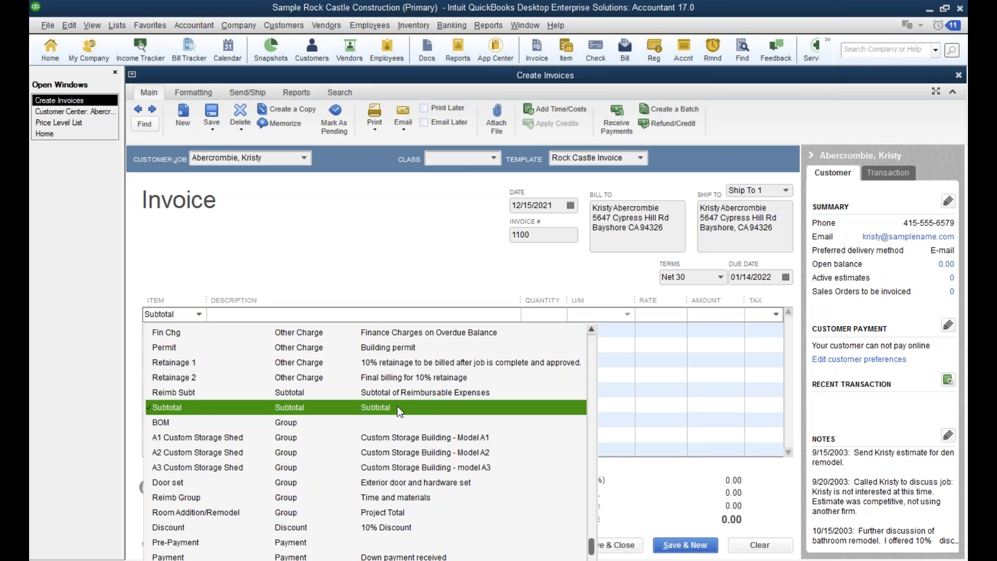
click(329, 265)
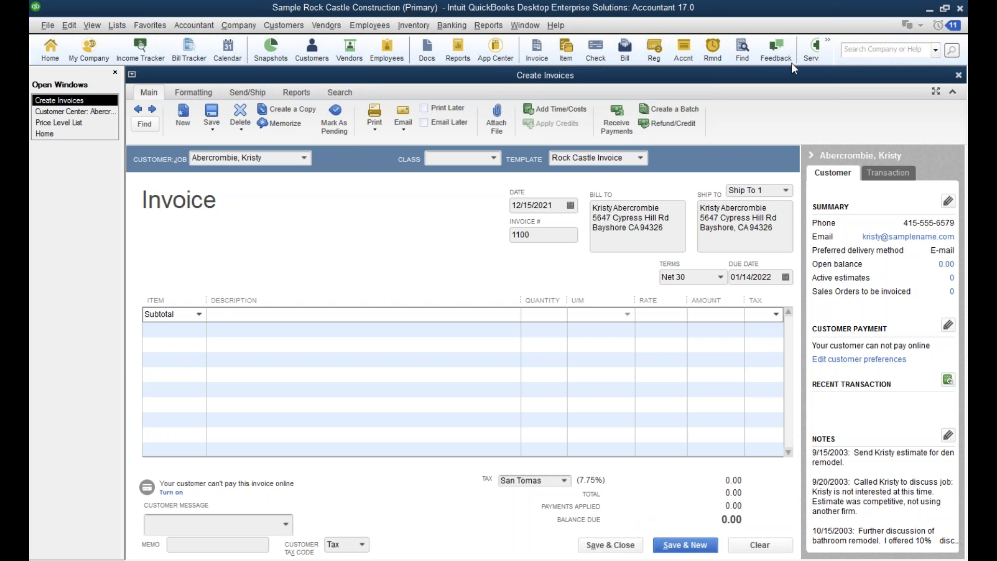
click(959, 75)
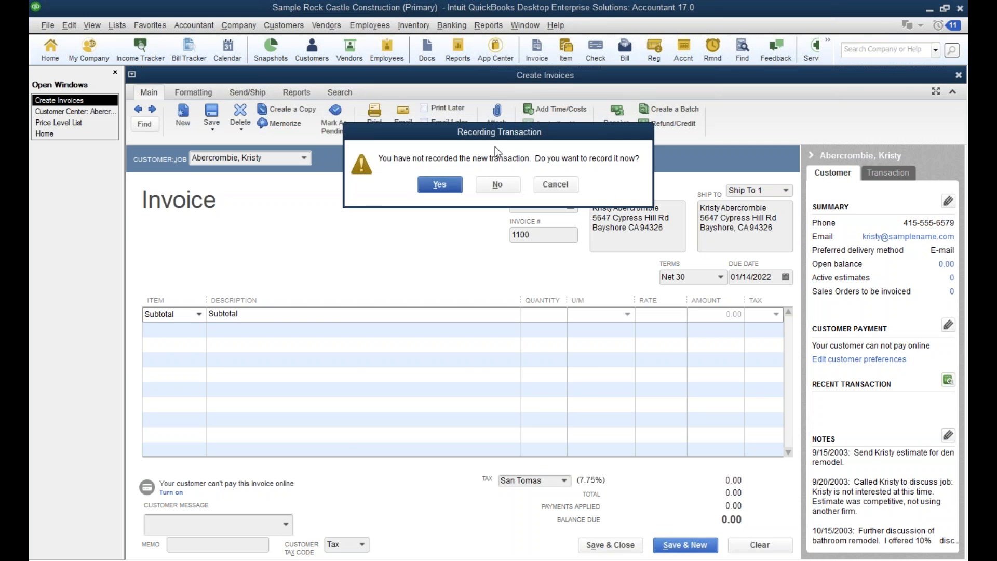
click(489, 184)
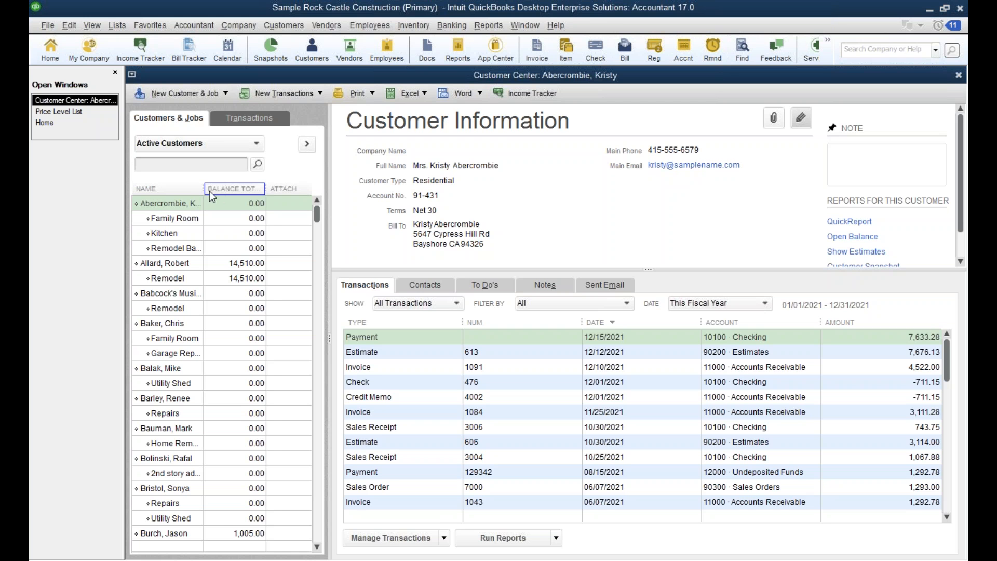
Widen the Name column of the customers and jobs list.
drag(204, 190, 225, 191)
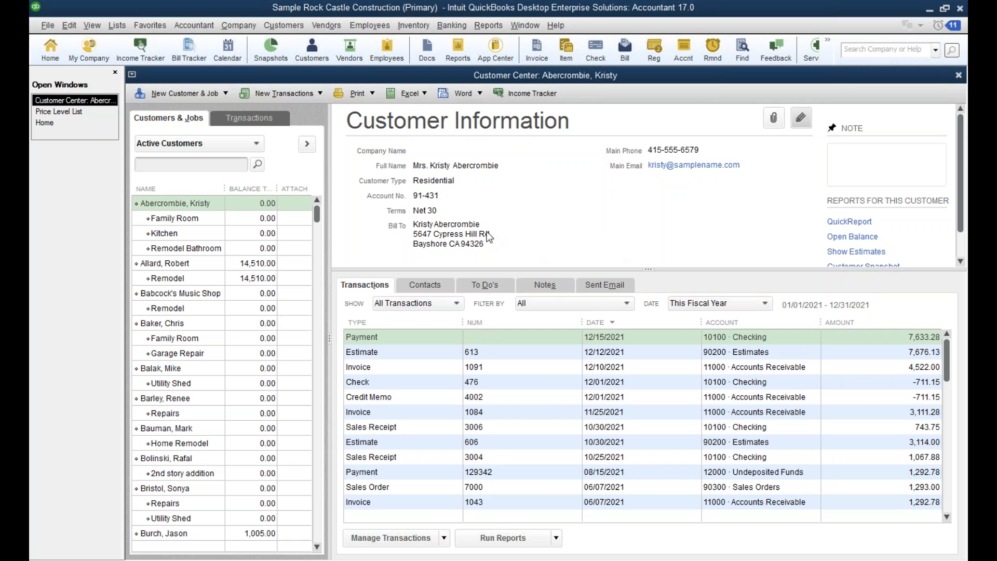
Close the Customer Center and the Price Level List, and open Batch Enter Transactions.
click(957, 76)
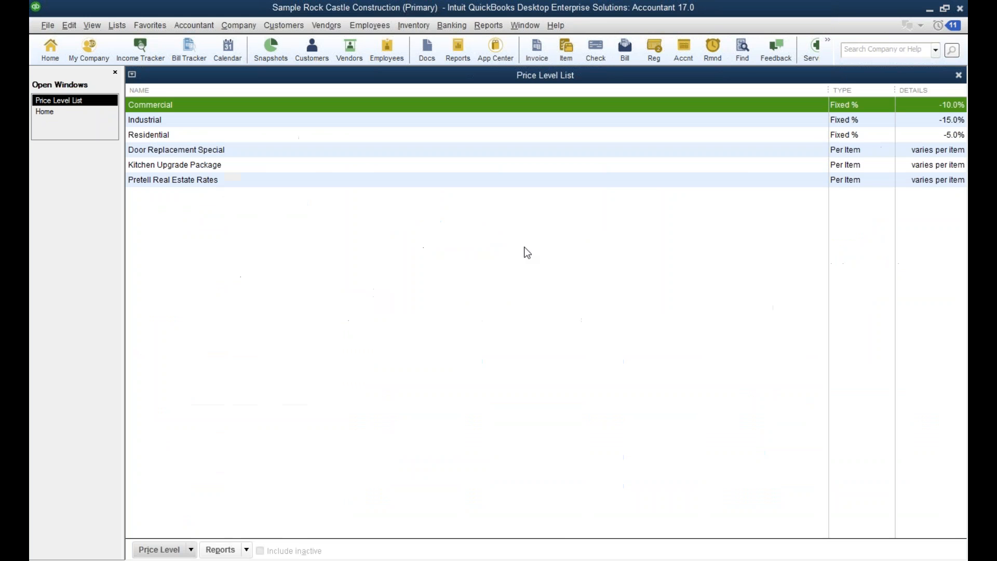
click(957, 75)
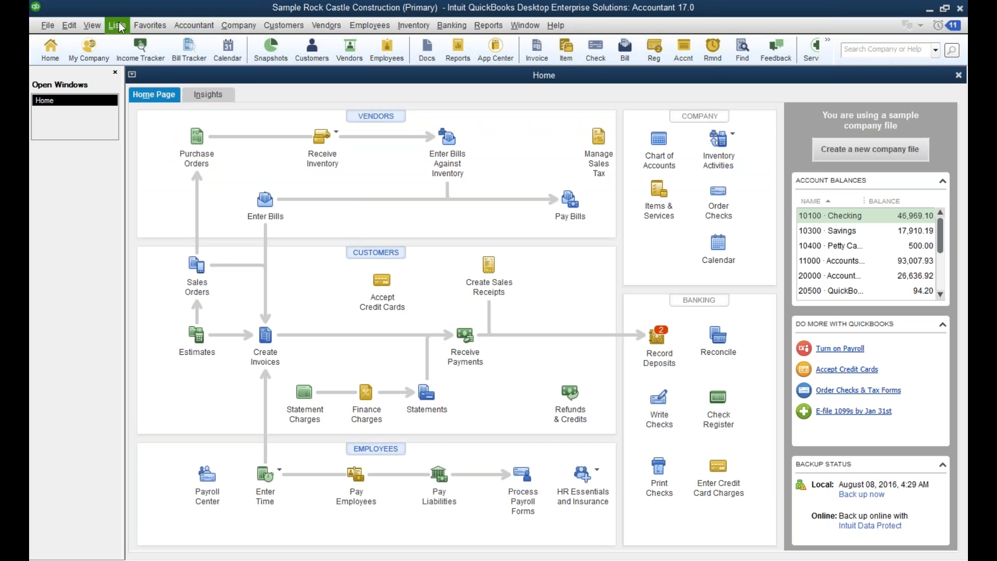
click(201, 29)
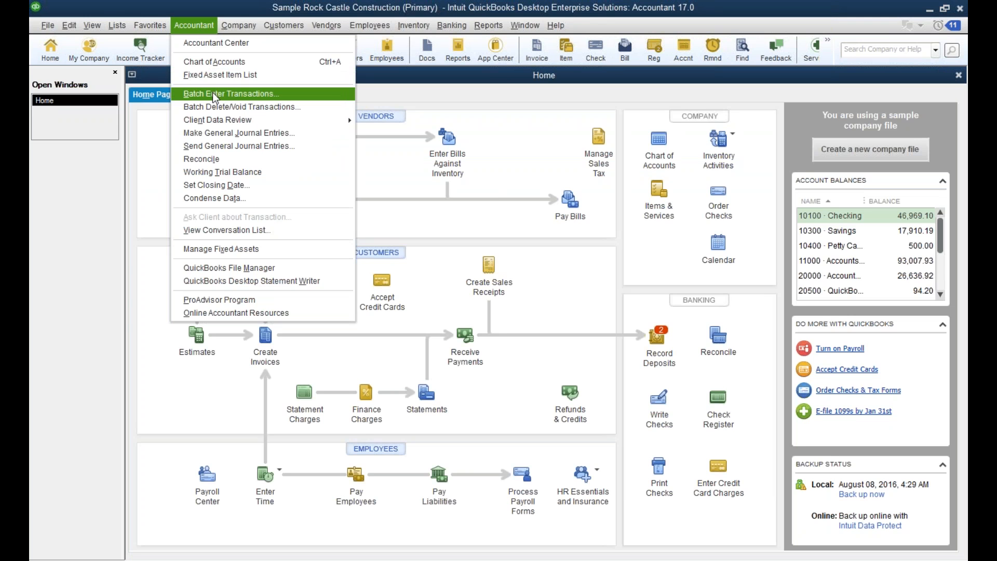
click(46, 30)
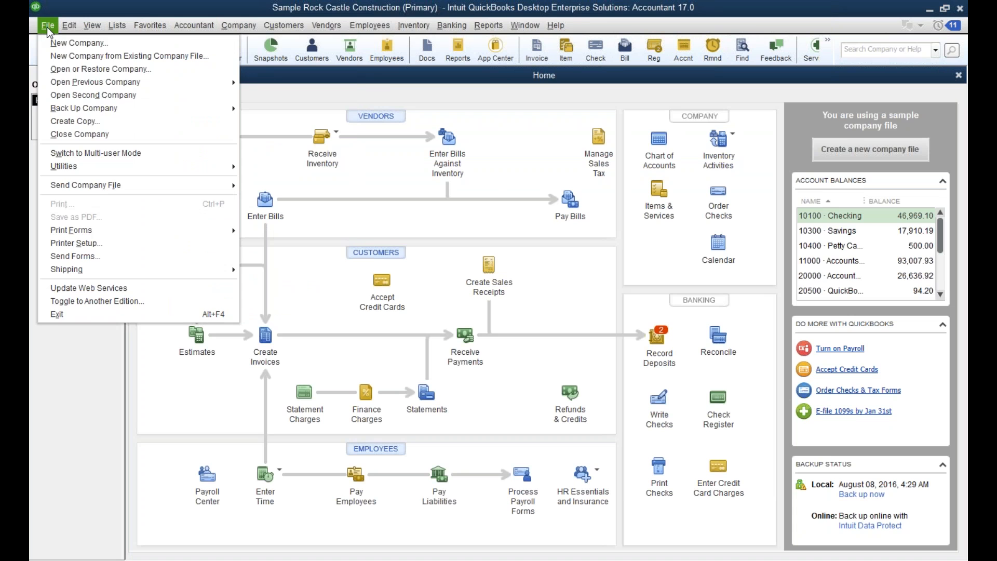
mouse_move(249, 27)
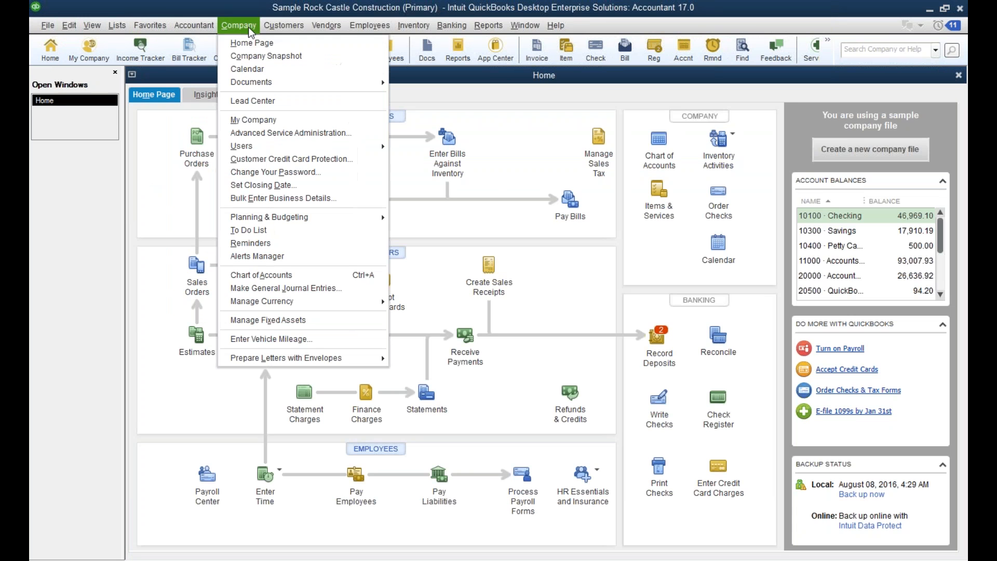
click(174, 25)
click(189, 23)
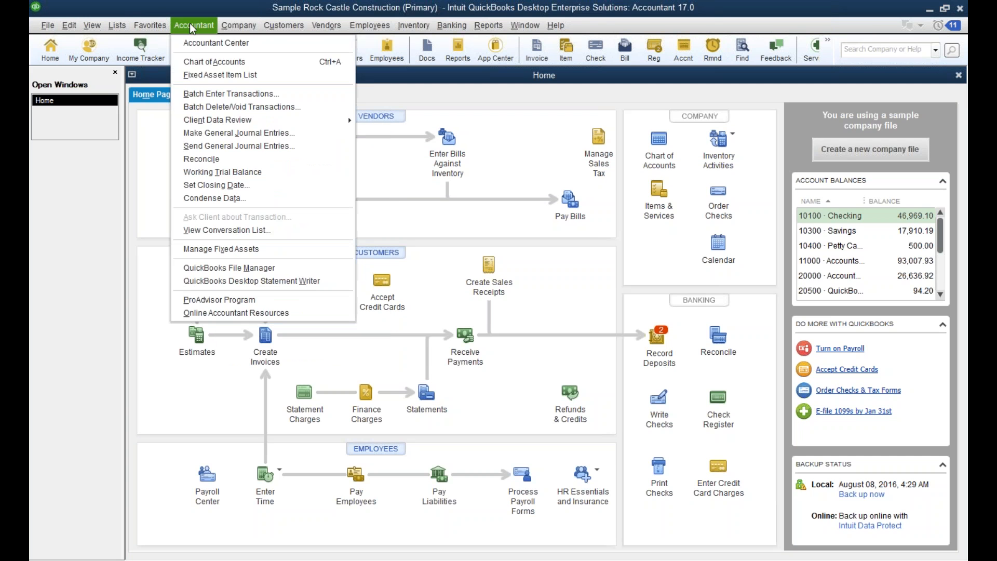
click(202, 94)
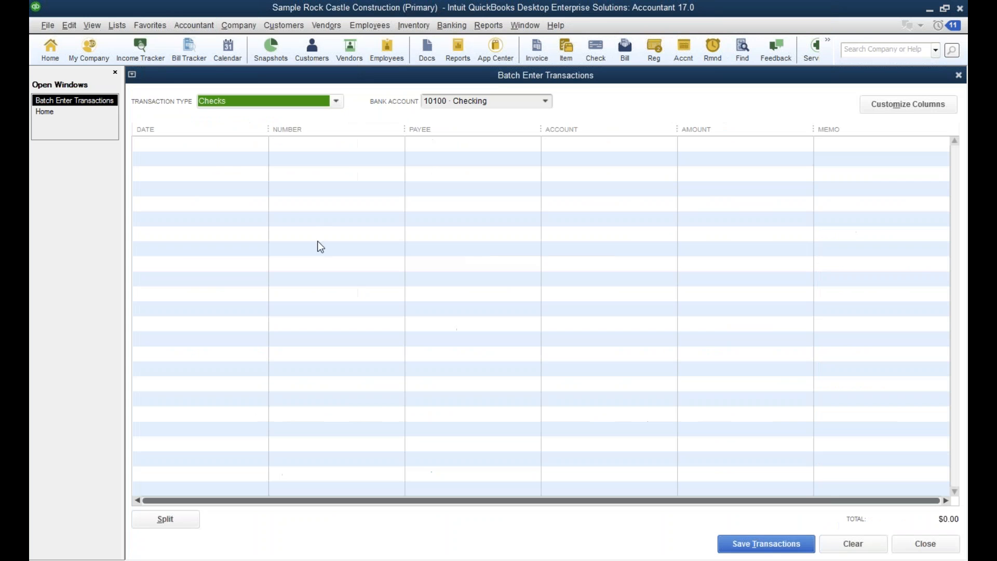
For Credit Card Charges & Credits batch entry, add the Item column directly after Payee and narrow the Payee column.
click(336, 102)
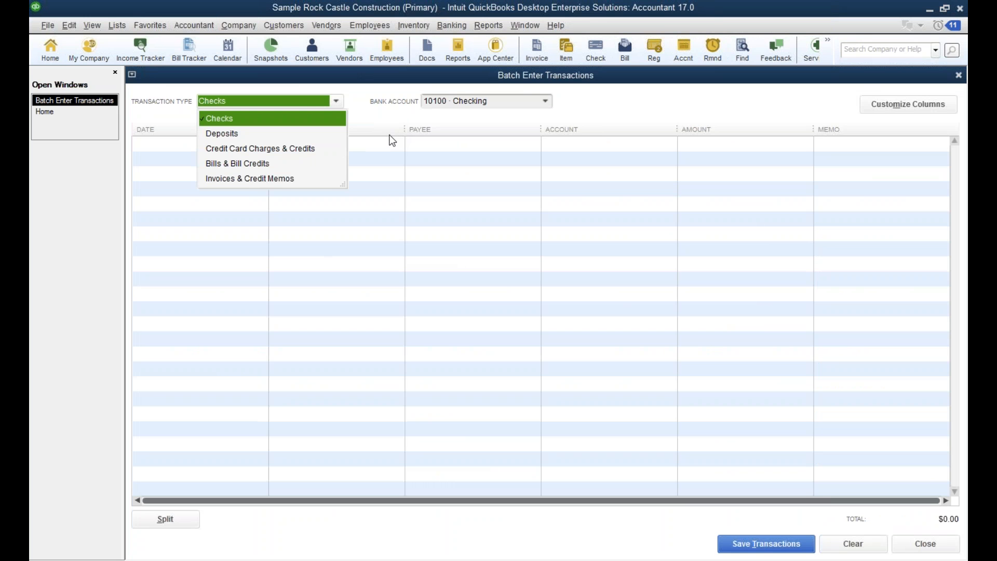
click(260, 148)
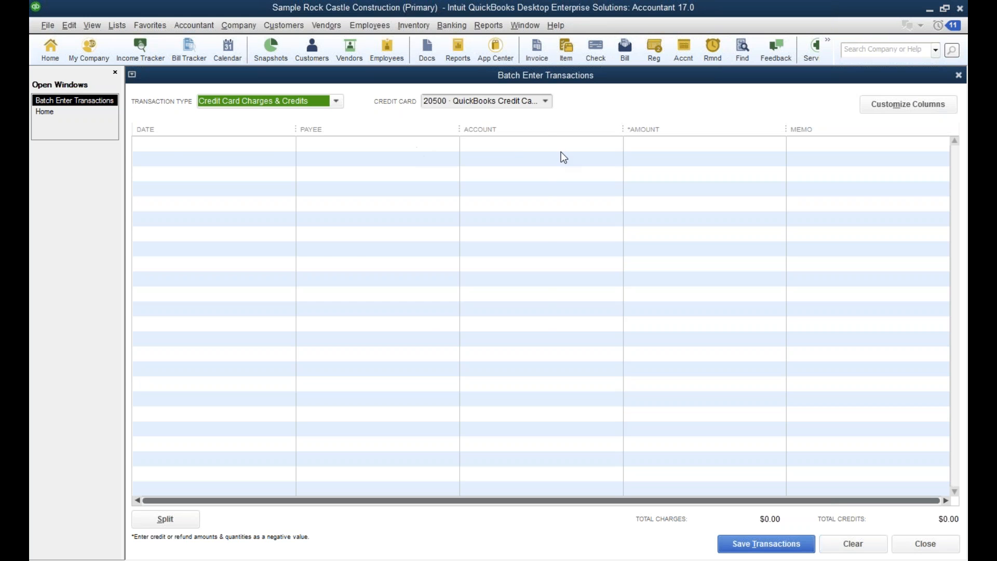
click(891, 106)
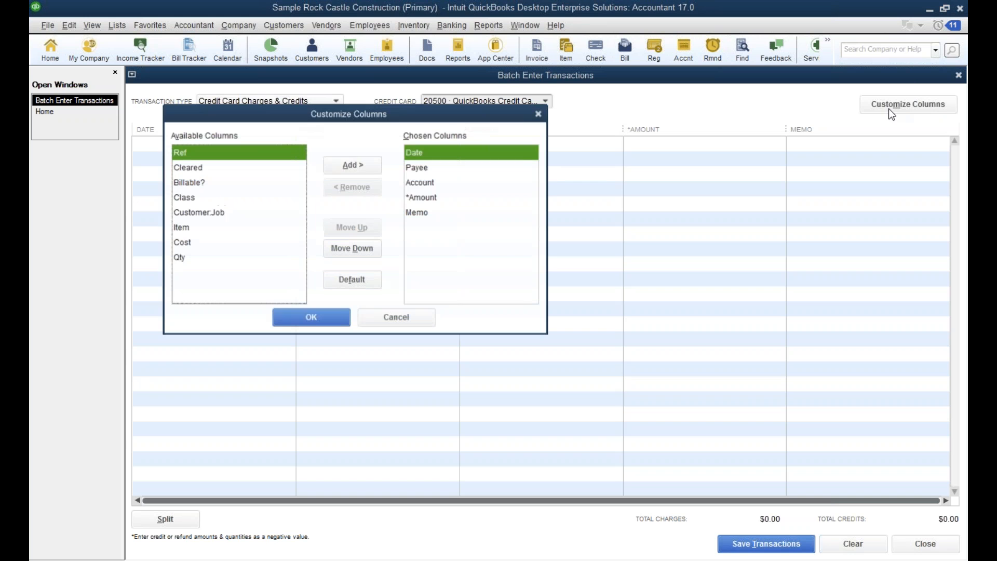
double_click(189, 228)
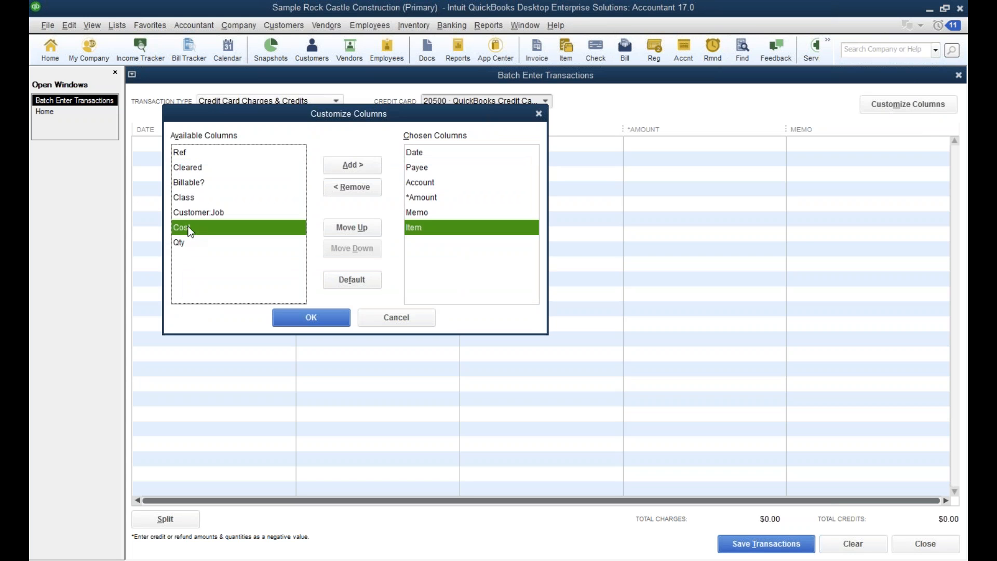
click(351, 227)
click(351, 226)
click(350, 227)
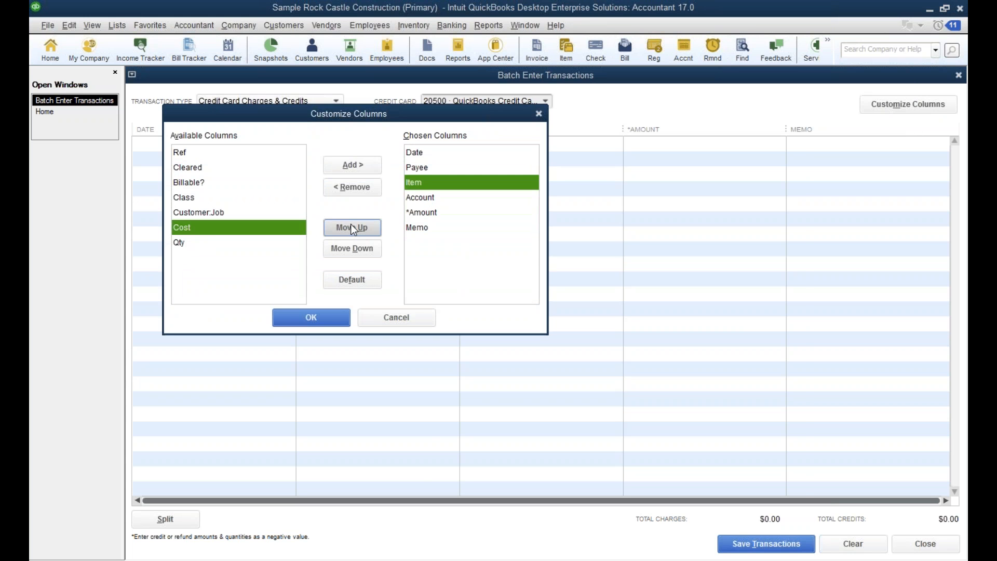
click(325, 317)
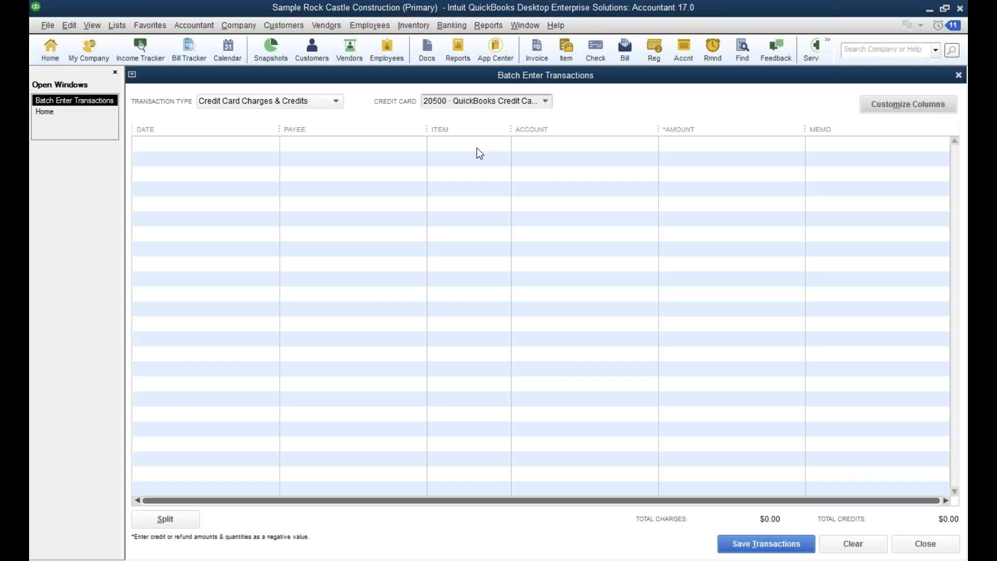
drag(427, 126, 387, 125)
Add the Class and Customer:Job columns to the batch entry grid and review the chosen columns without further changes.
click(910, 106)
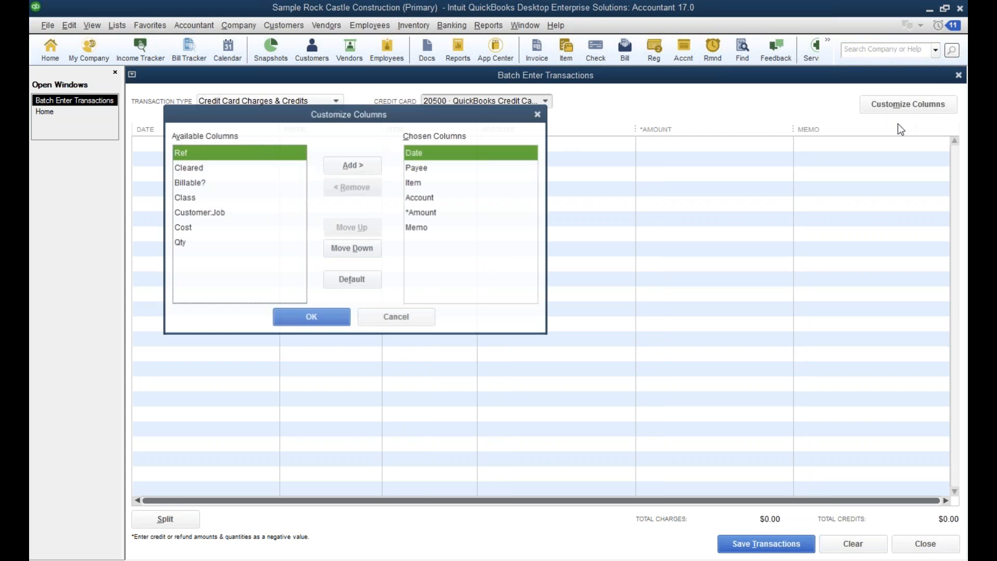
double_click(190, 201)
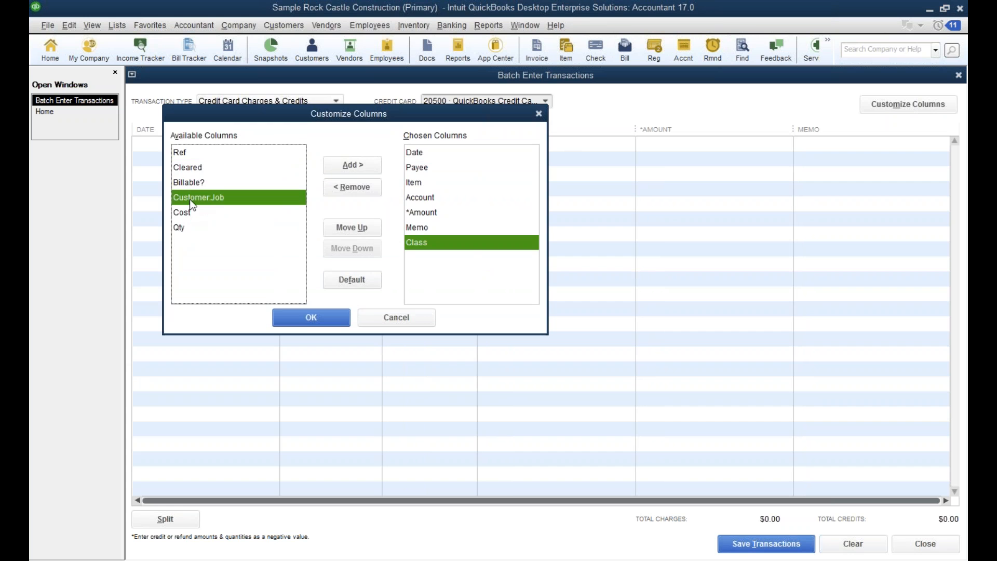
double_click(192, 200)
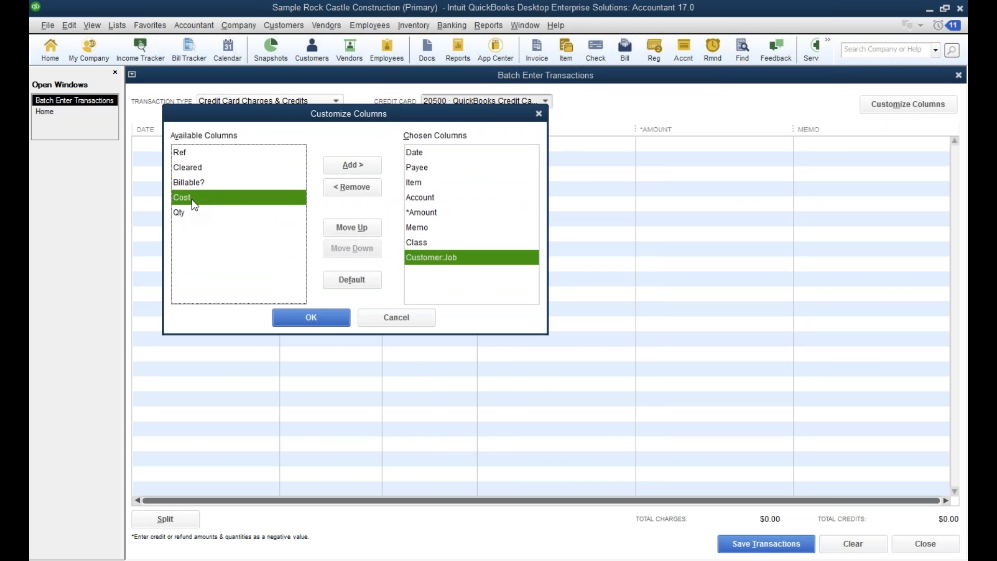
click(294, 317)
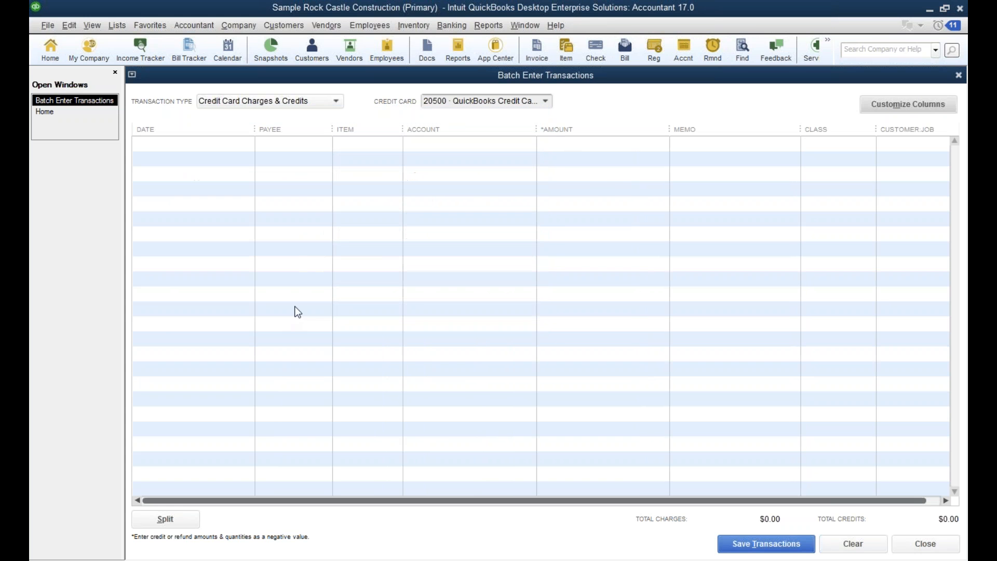
click(891, 104)
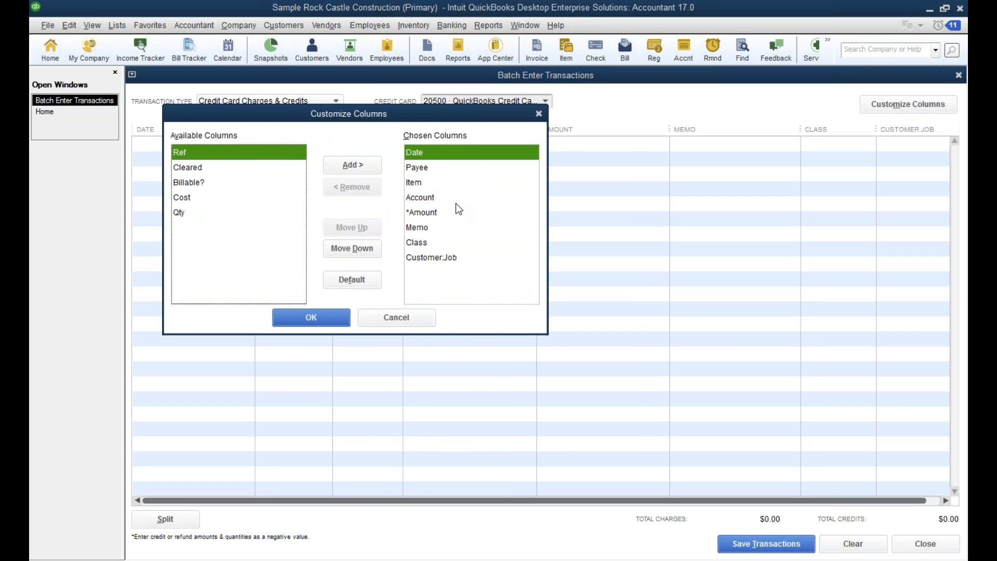
click(403, 315)
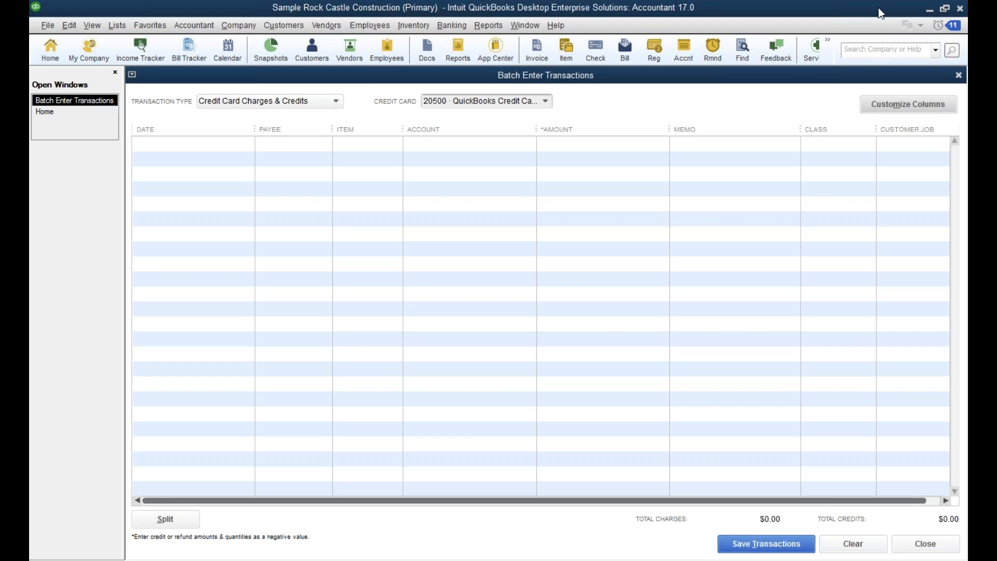
Minimize the Sample Rock Castle Construction company file and switch to the Sample Wholesale/Distributor company file.
click(929, 9)
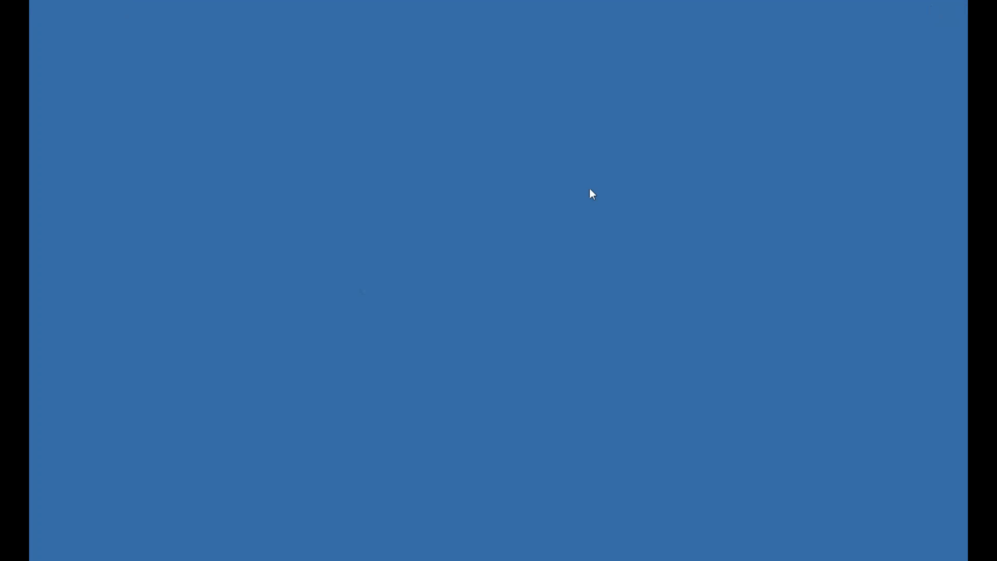
mouse_move(624, 508)
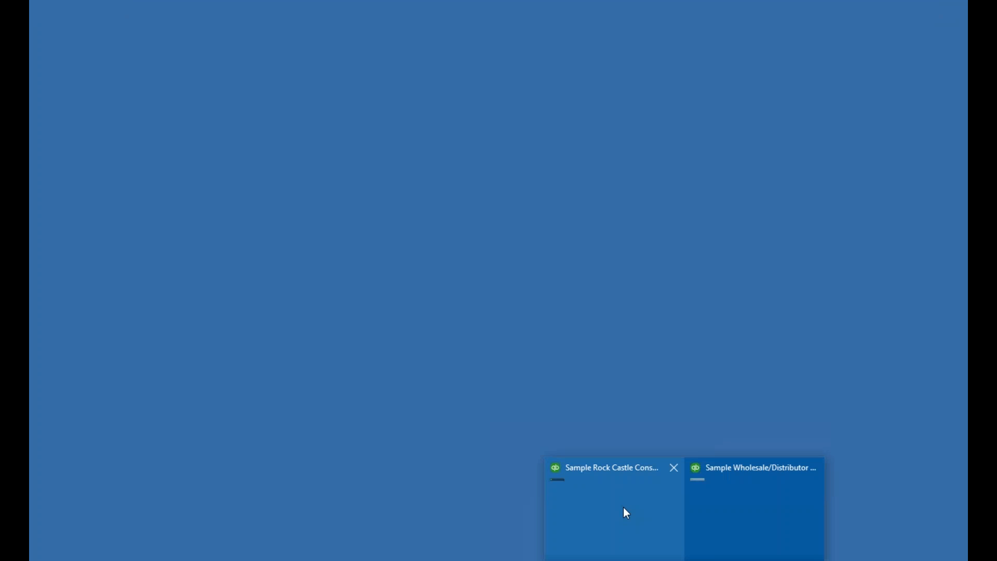
click(761, 469)
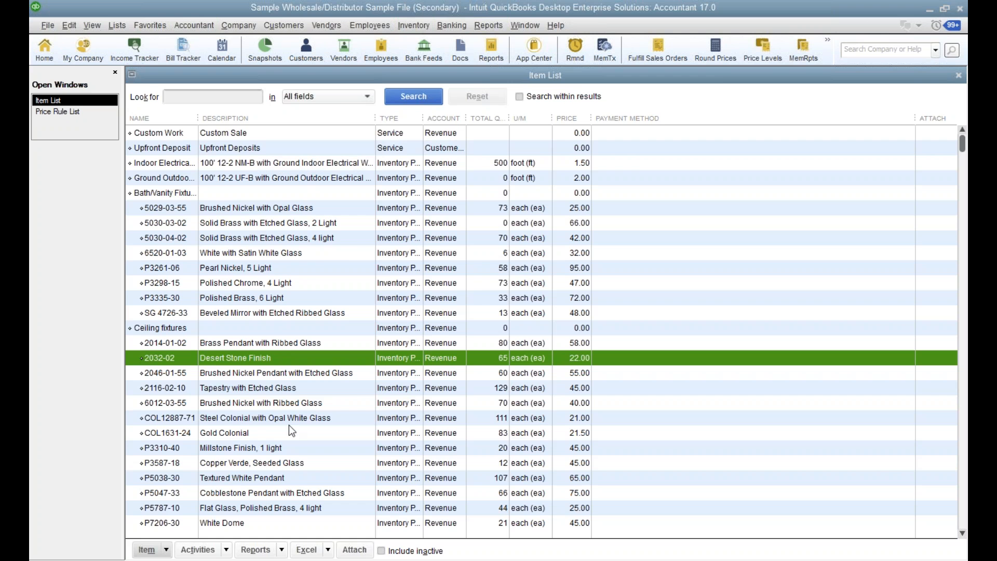
Examine the reorder point minimum and maximum fields of ceiling fixture item 2032-02, and cancel the edit.
double_click(289, 356)
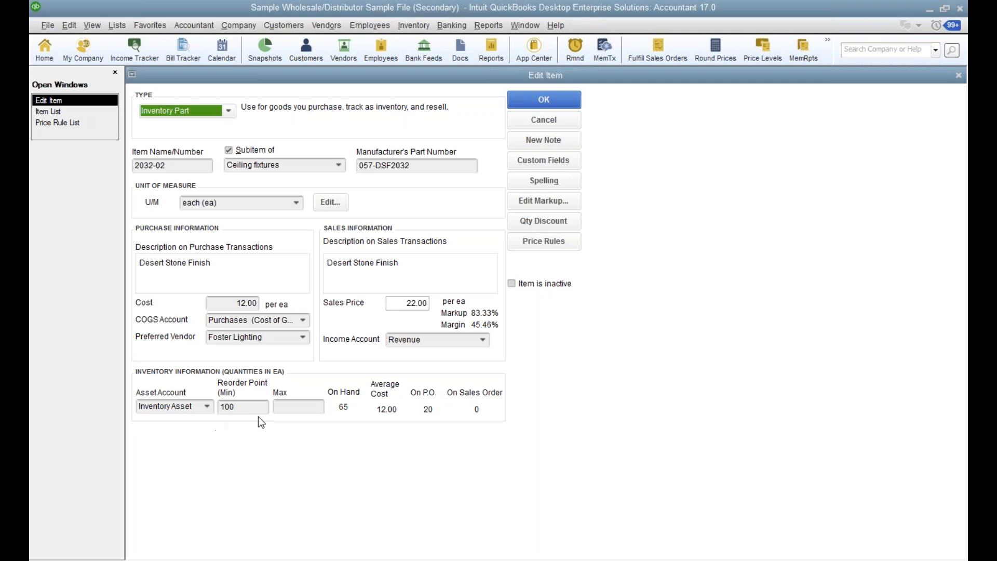
click(309, 409)
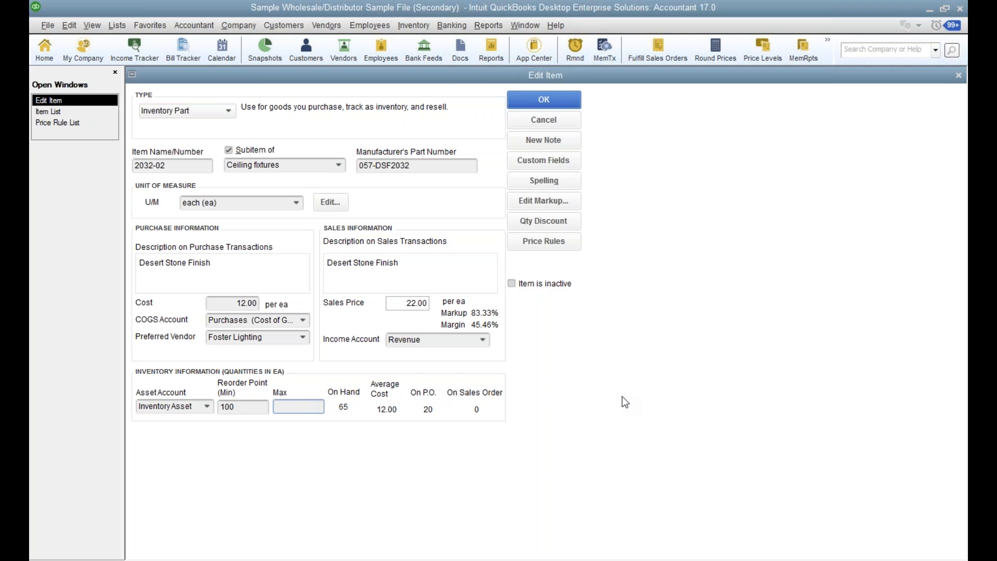
click(577, 125)
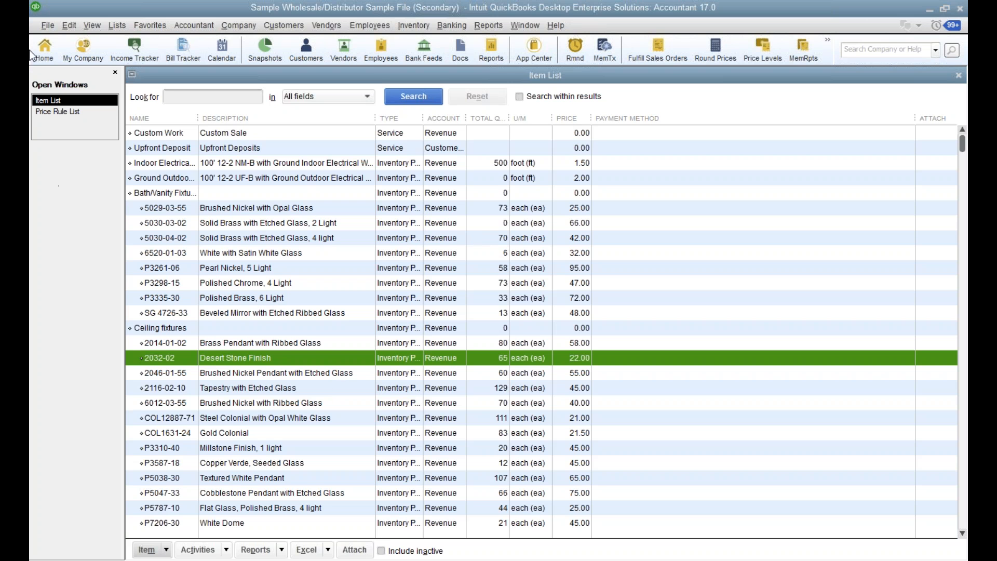
Examine the company preferences for Items & Inventory and cancel without changes.
click(72, 27)
mouse_move(48, 26)
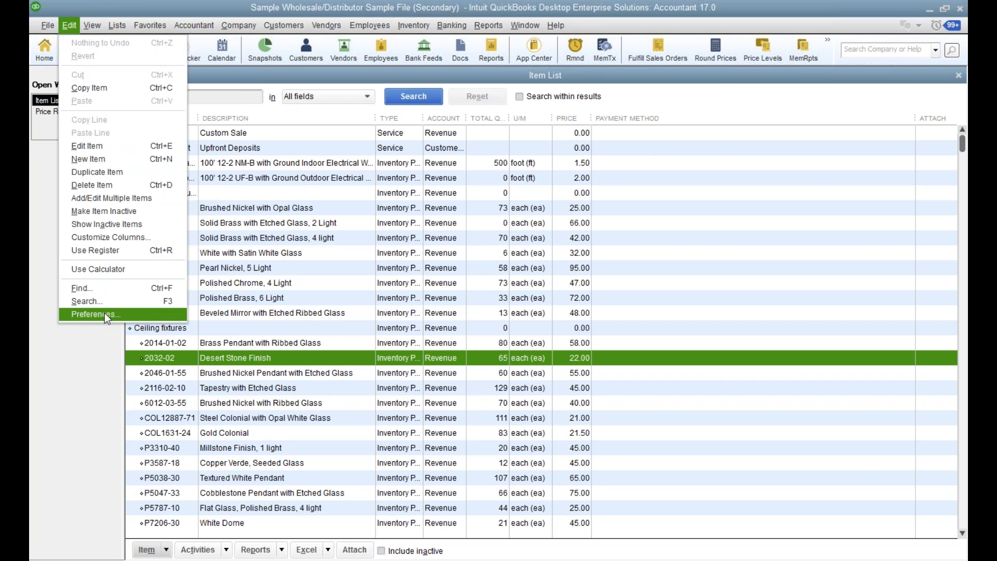
click(105, 313)
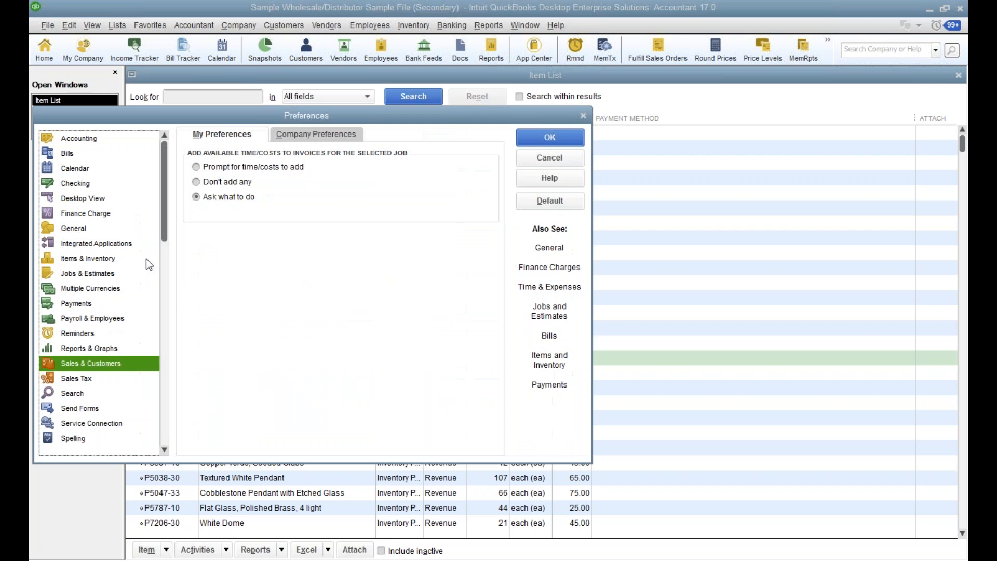
click(82, 259)
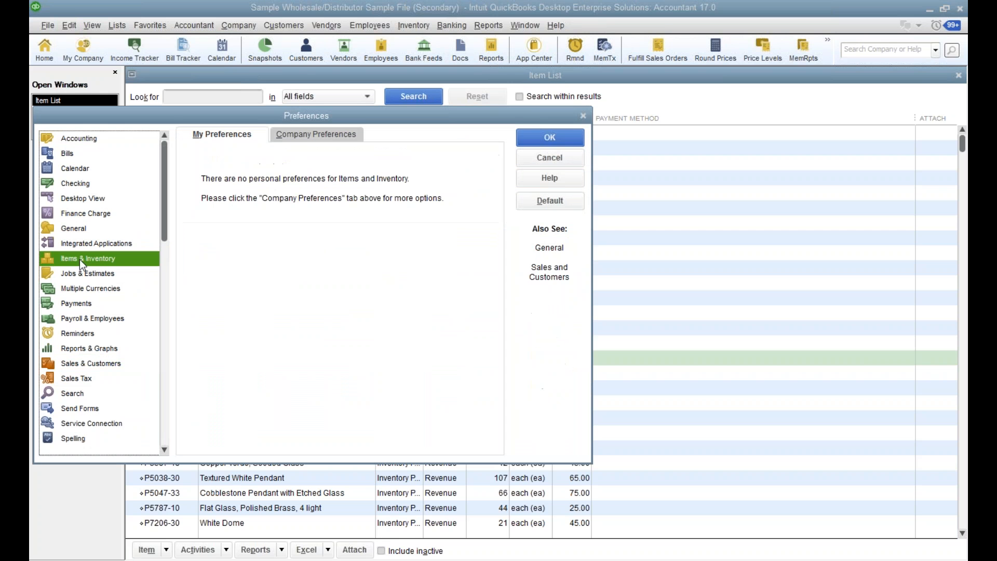
click(344, 135)
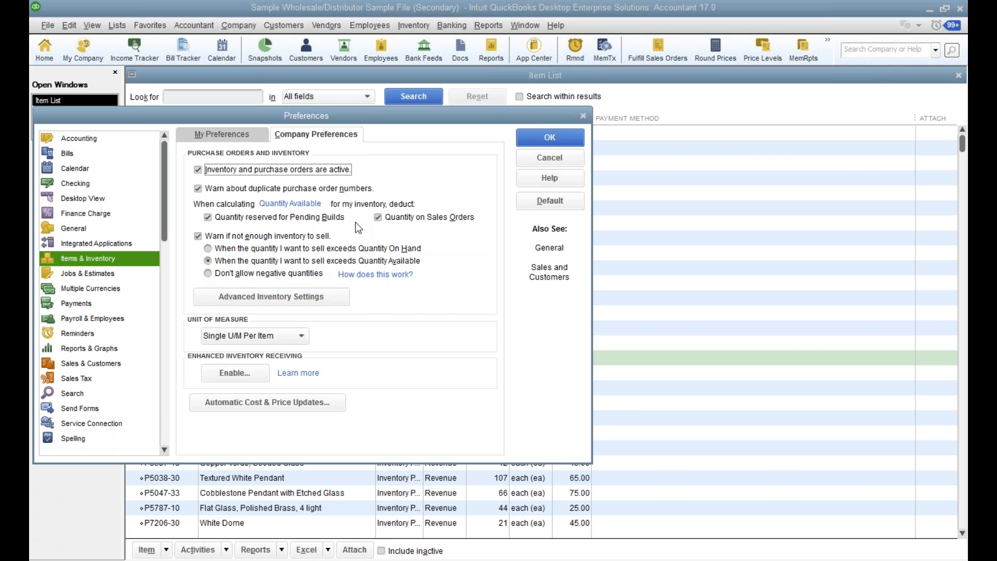
click(548, 158)
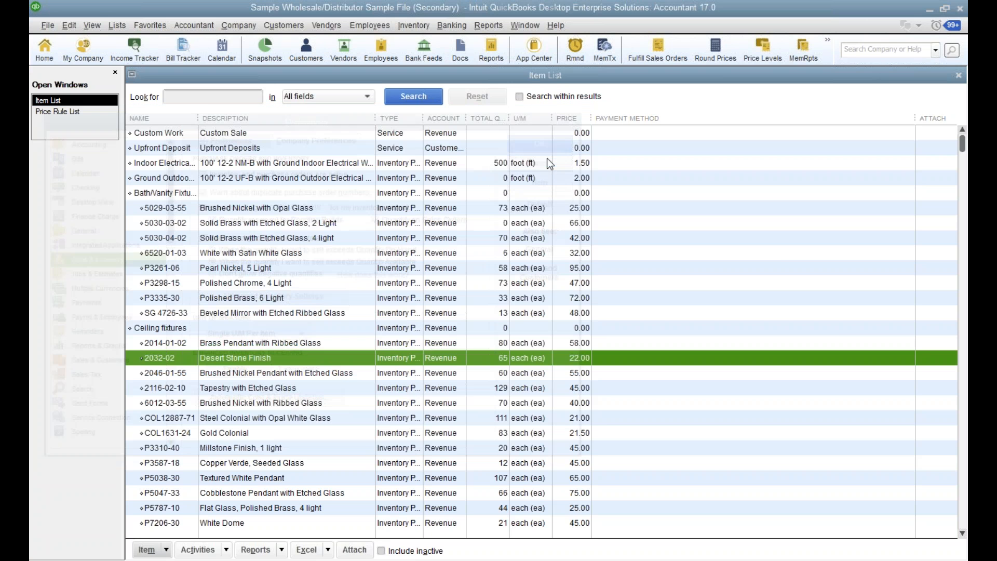
Examine the Advanced Inventory settings for multiple locations, serial/lot numbers, FIFO and barcodes, and cancel without changes.
click(74, 26)
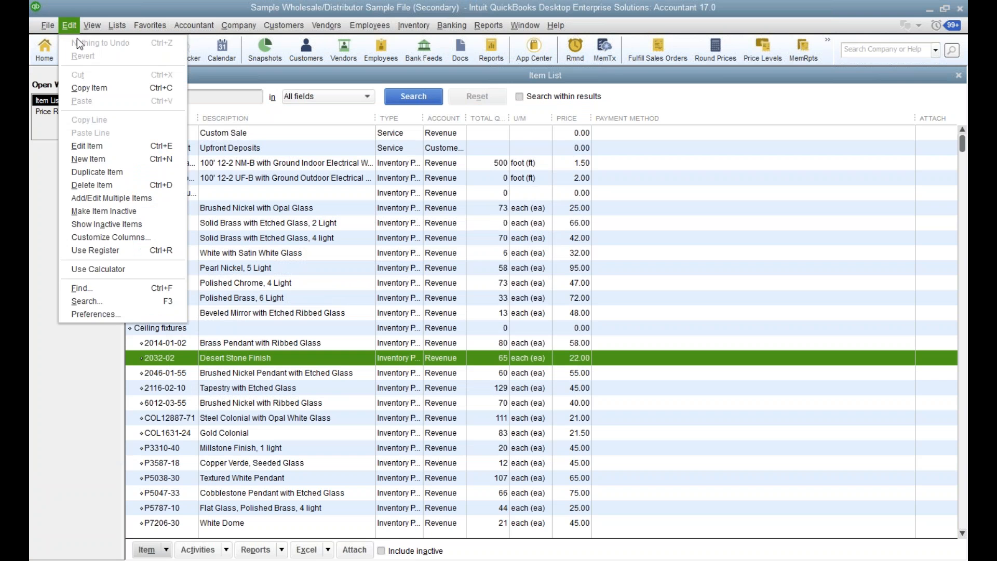
click(141, 314)
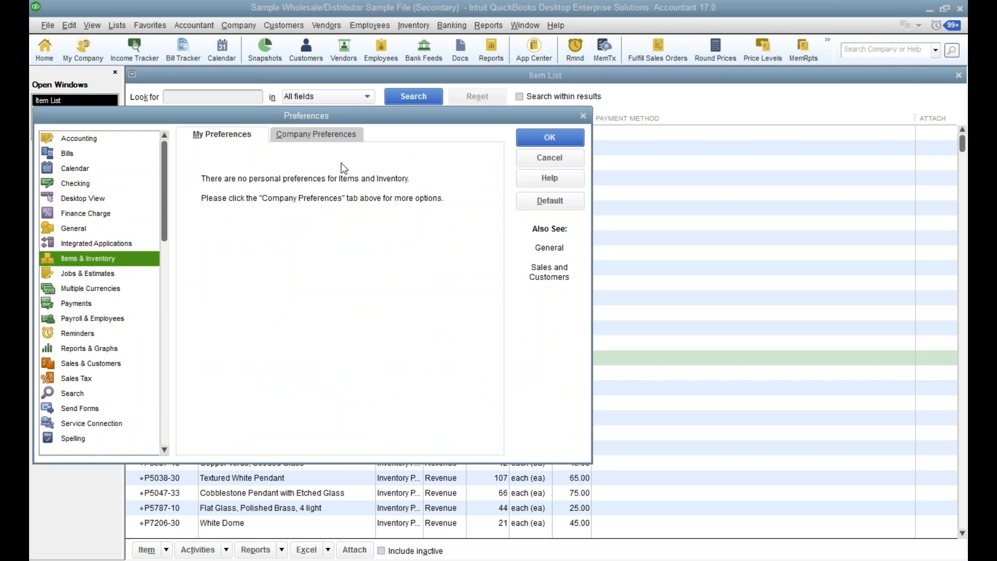
click(320, 135)
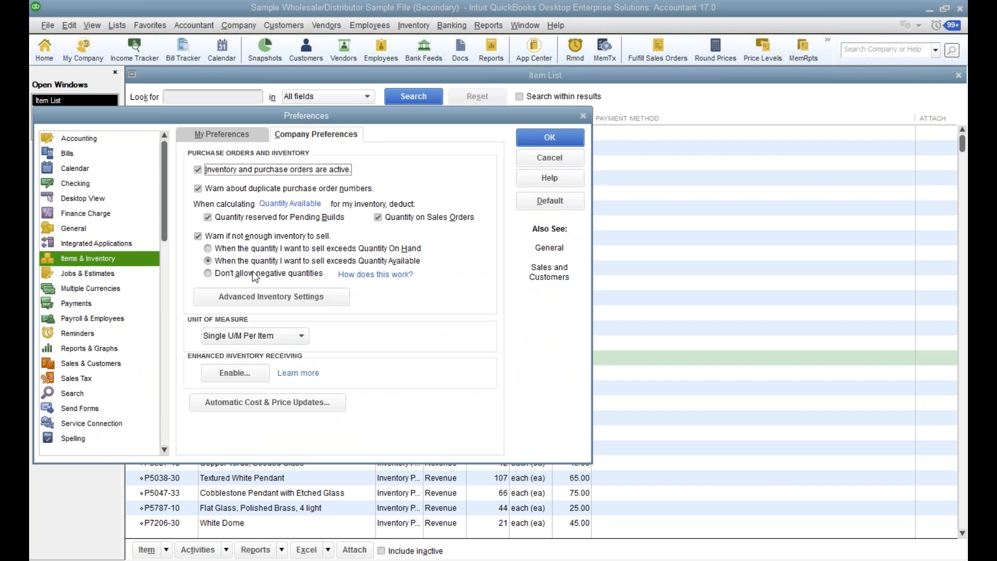
click(300, 298)
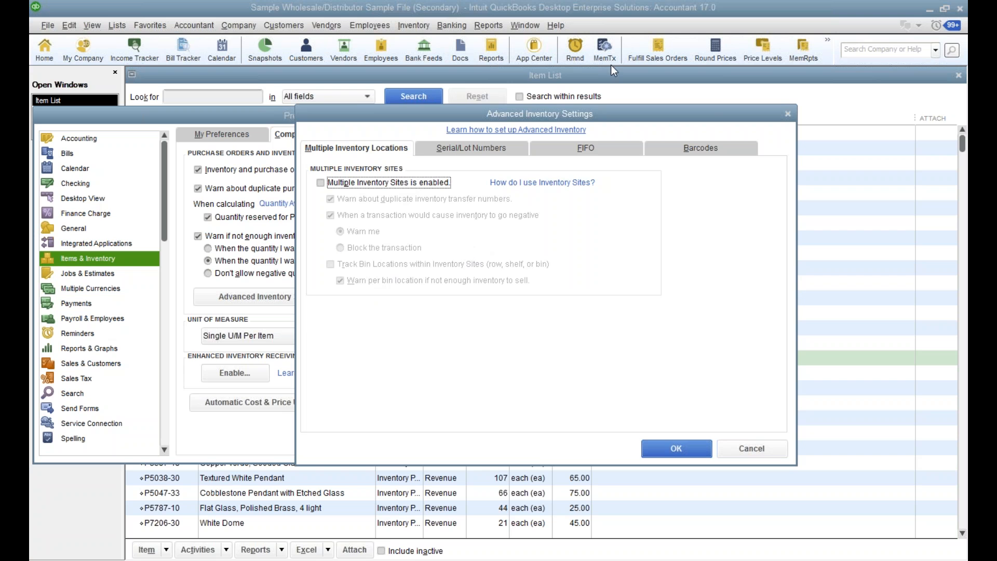
click(487, 149)
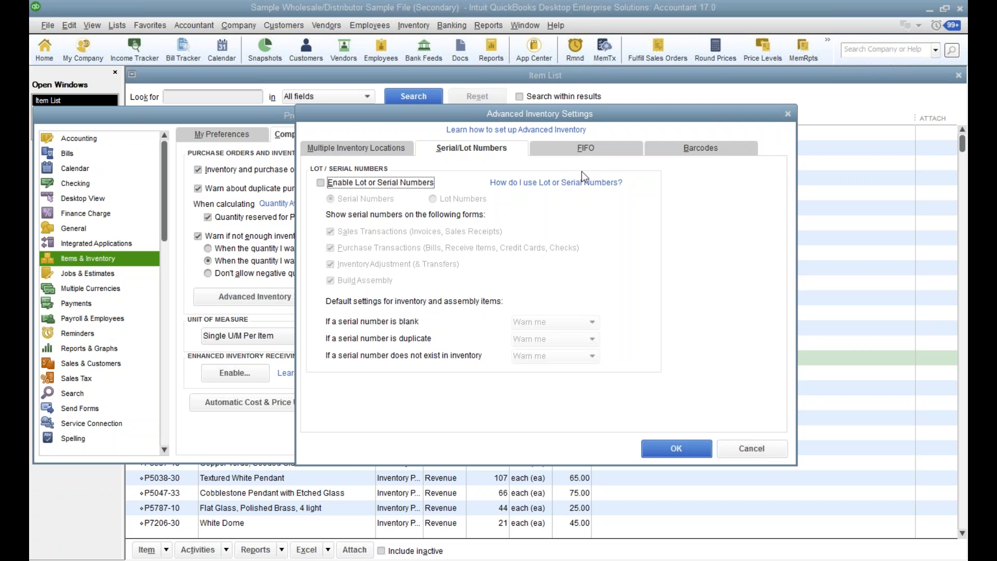
click(587, 147)
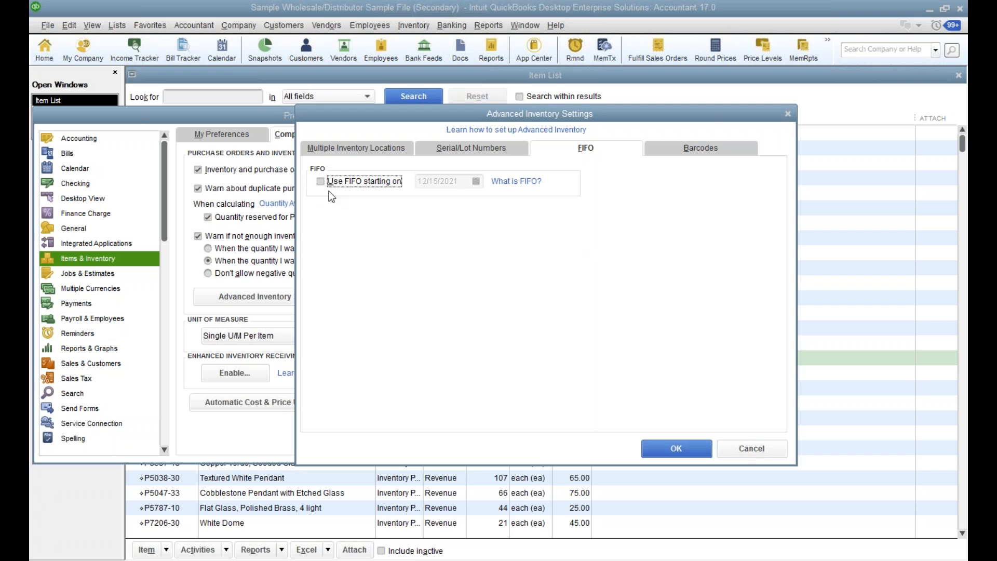
click(709, 149)
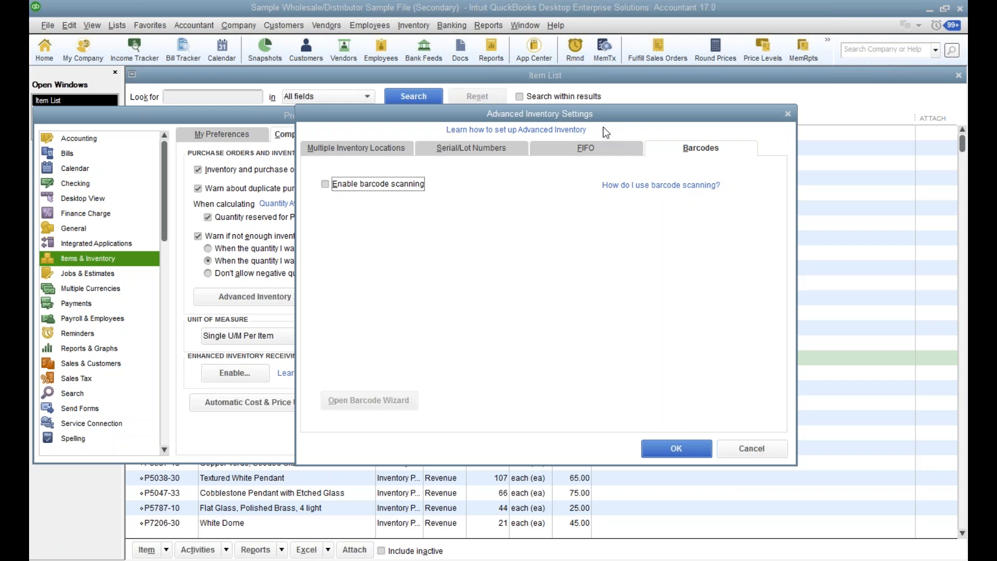
click(745, 453)
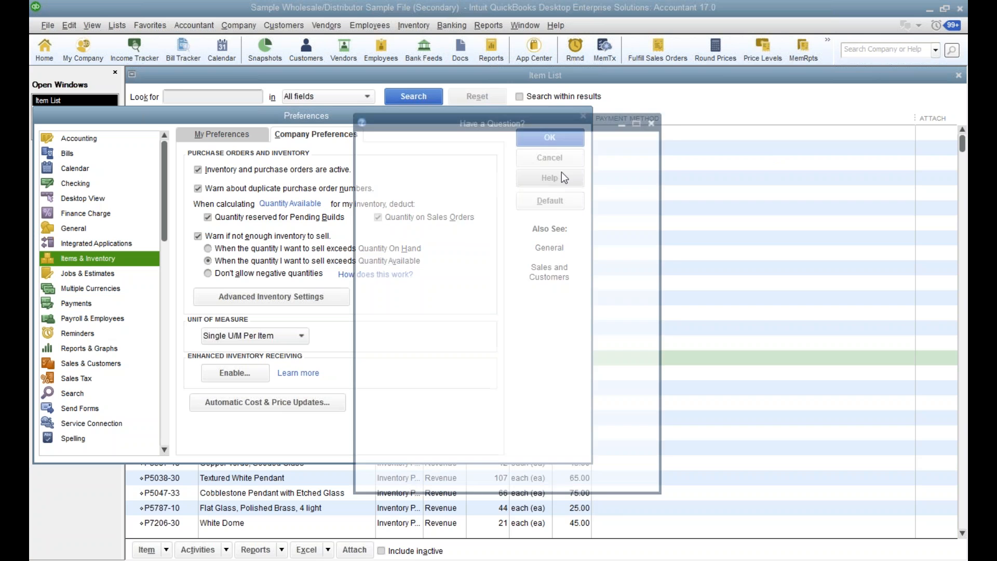
click(654, 119)
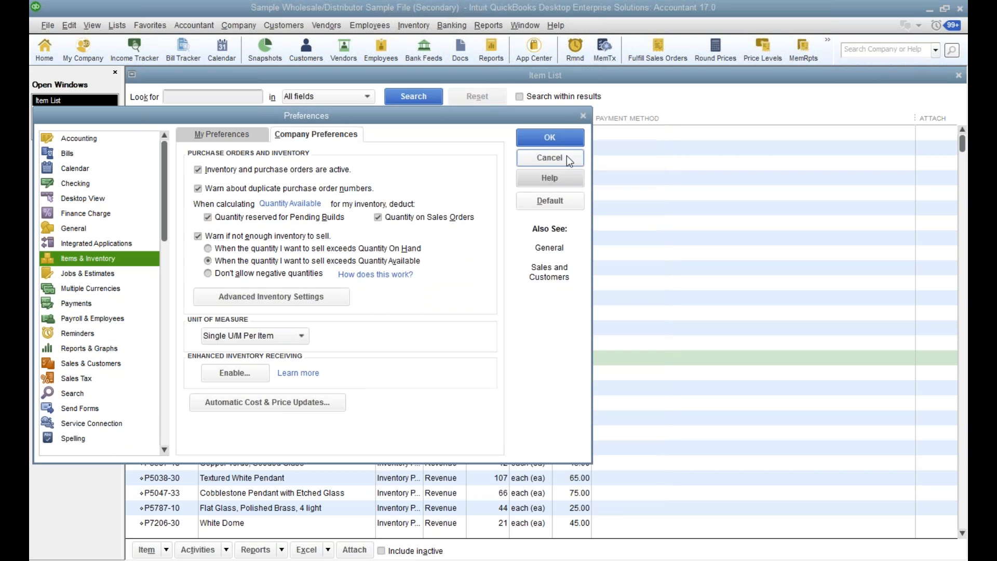
click(563, 159)
Minimize the Sample Wholesale/Distributor company file and switch back to the Sample Rock Castle Construction company file.
click(928, 9)
mouse_move(592, 559)
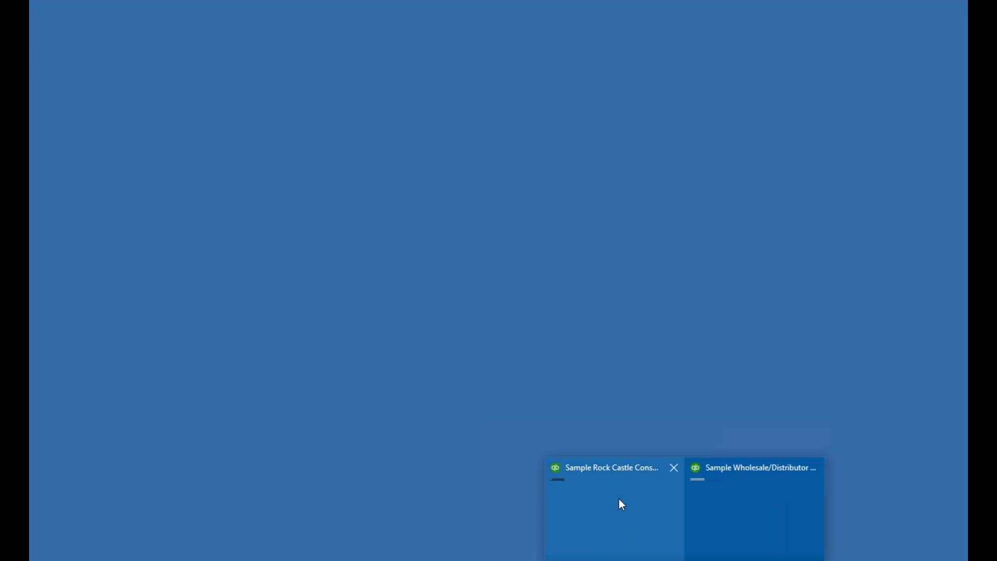
click(619, 498)
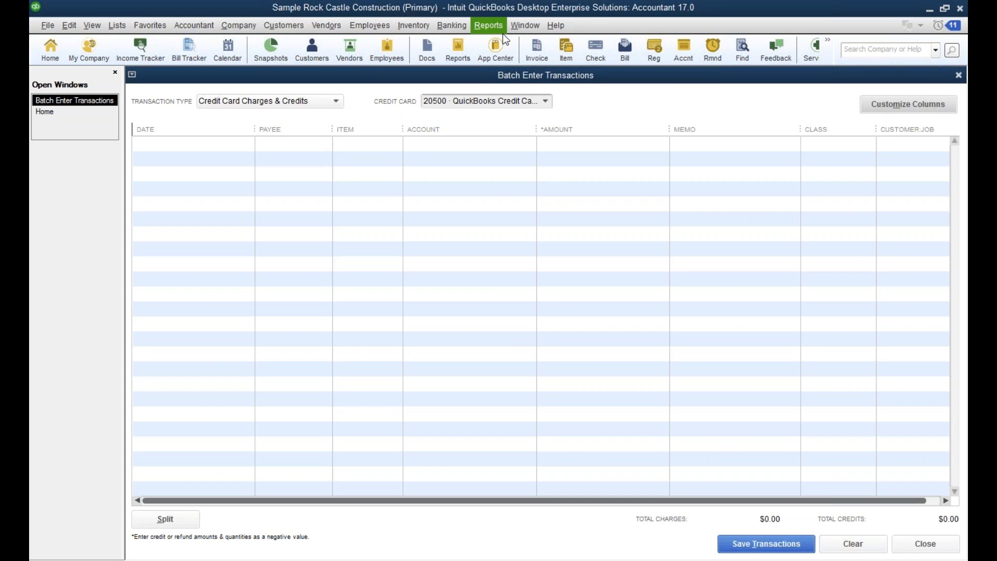
Run the Job WIP Summary report, review its cost, completion and revenue columns, and close the report.
click(491, 25)
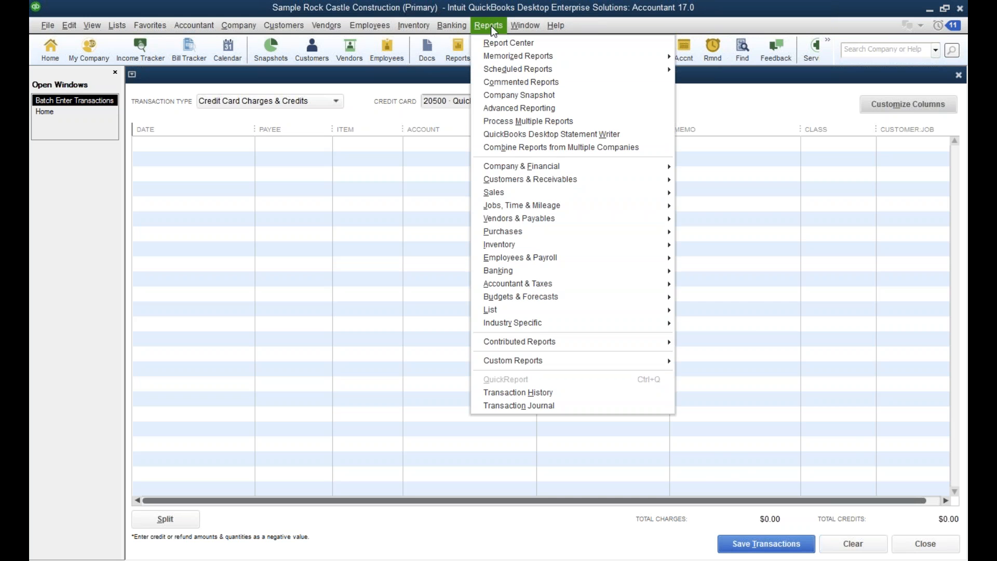
mouse_move(521, 207)
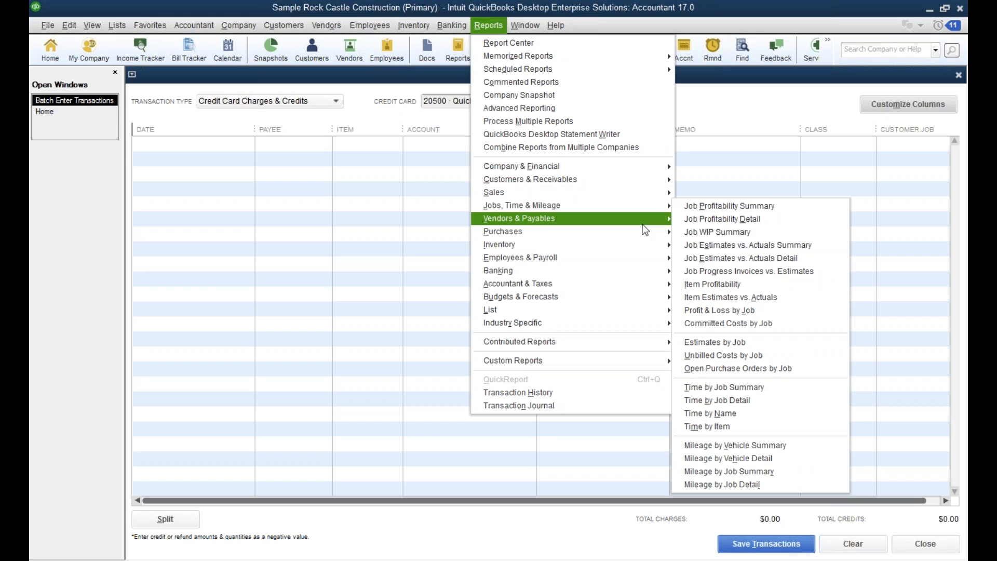
click(752, 232)
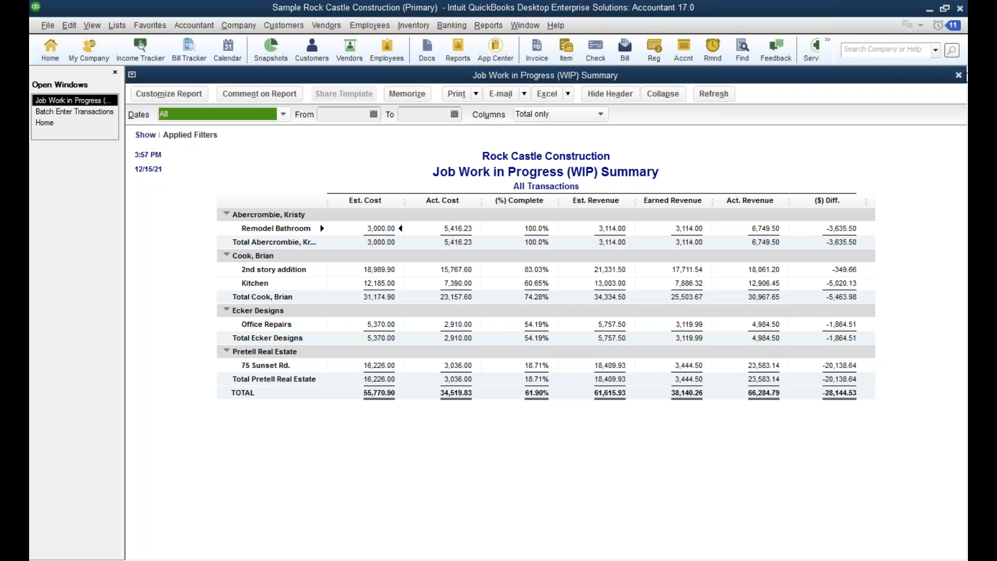
click(959, 75)
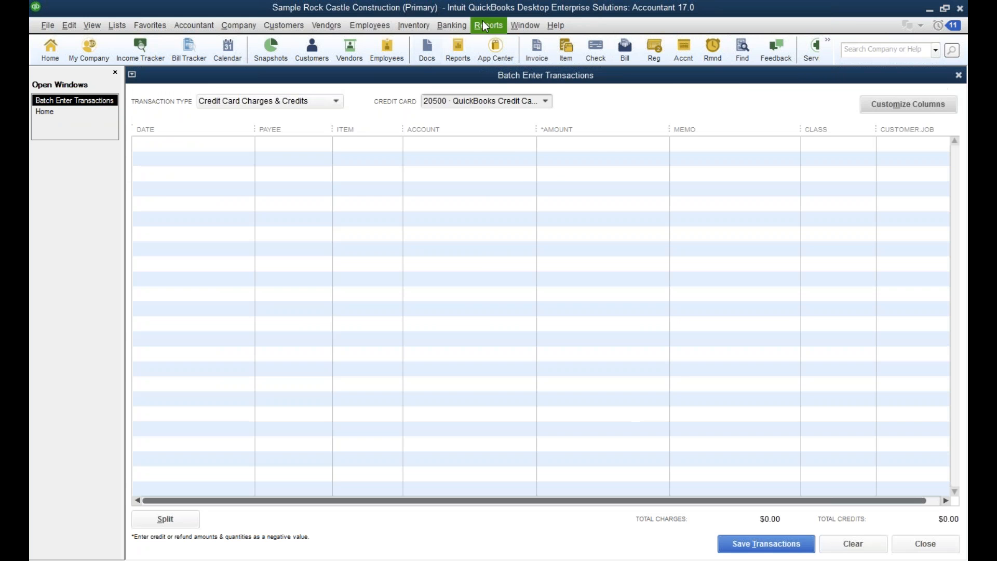
Close the Batch Enter Transactions window.
click(488, 25)
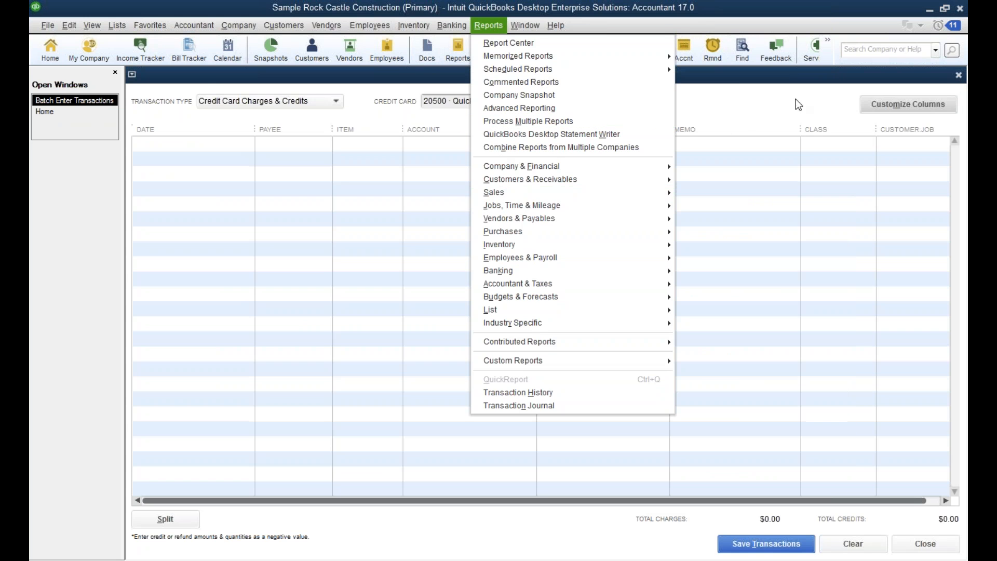
click(963, 78)
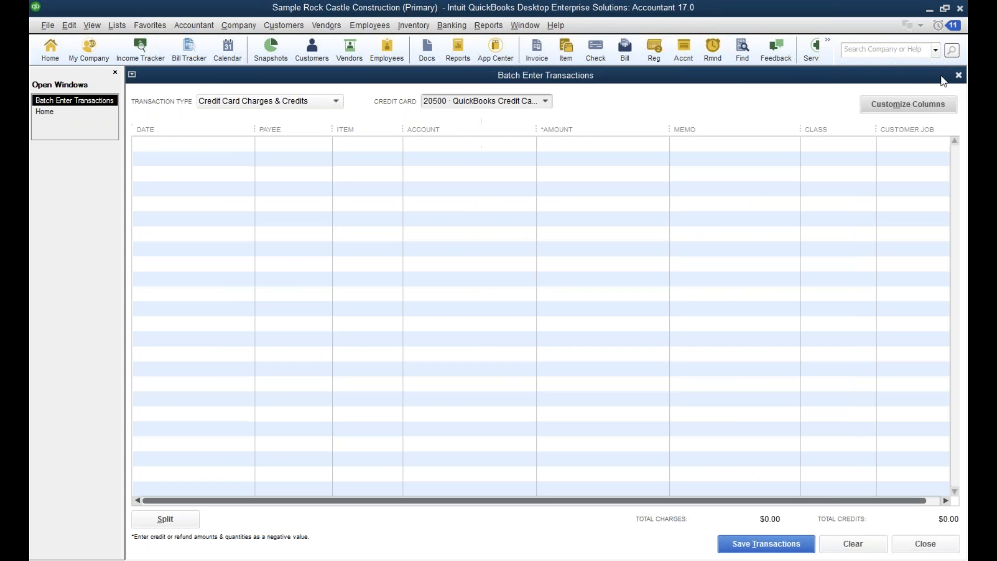
click(488, 25)
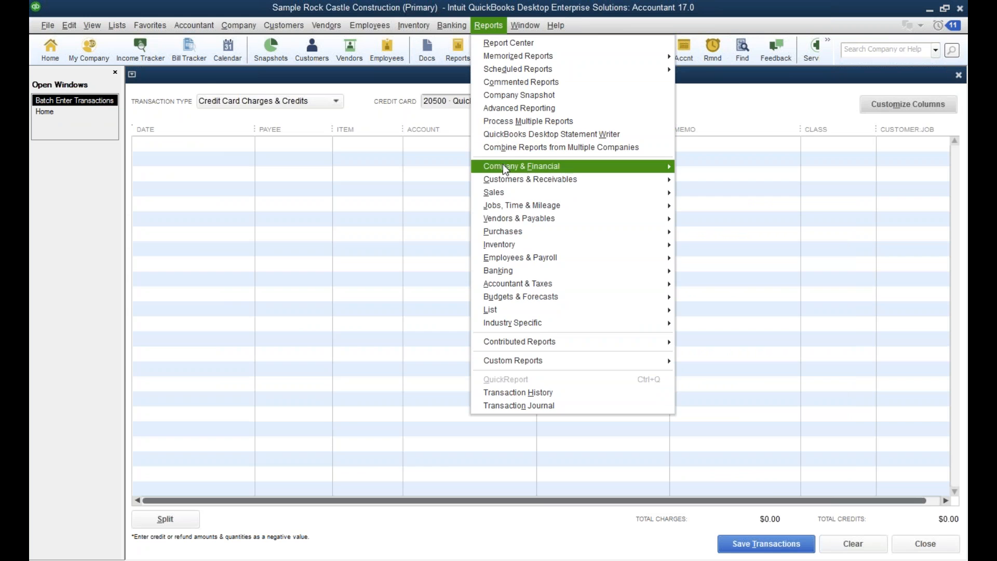
click(803, 102)
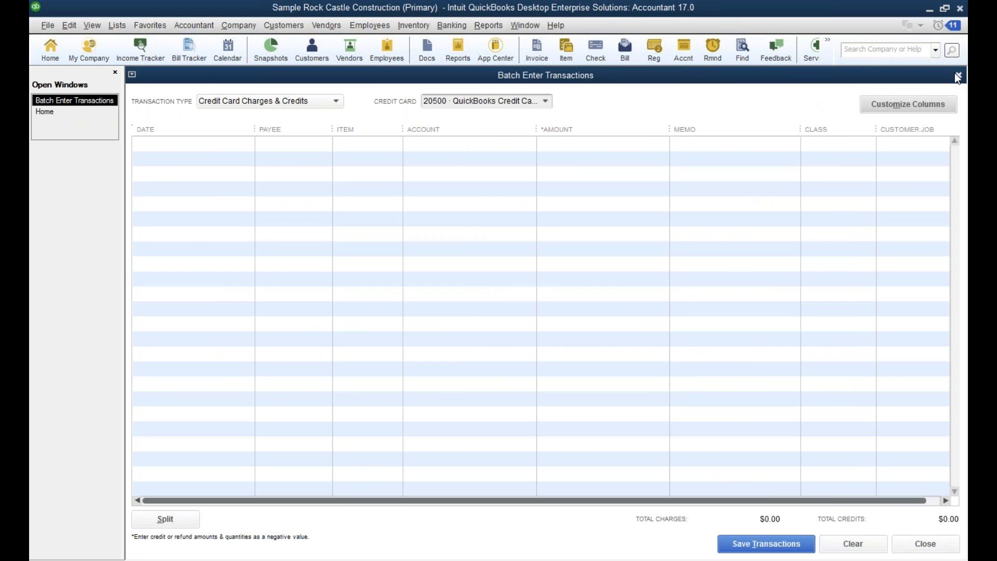
click(955, 75)
Run the Committed Costs by Job report and review it down to the overall totals.
click(488, 25)
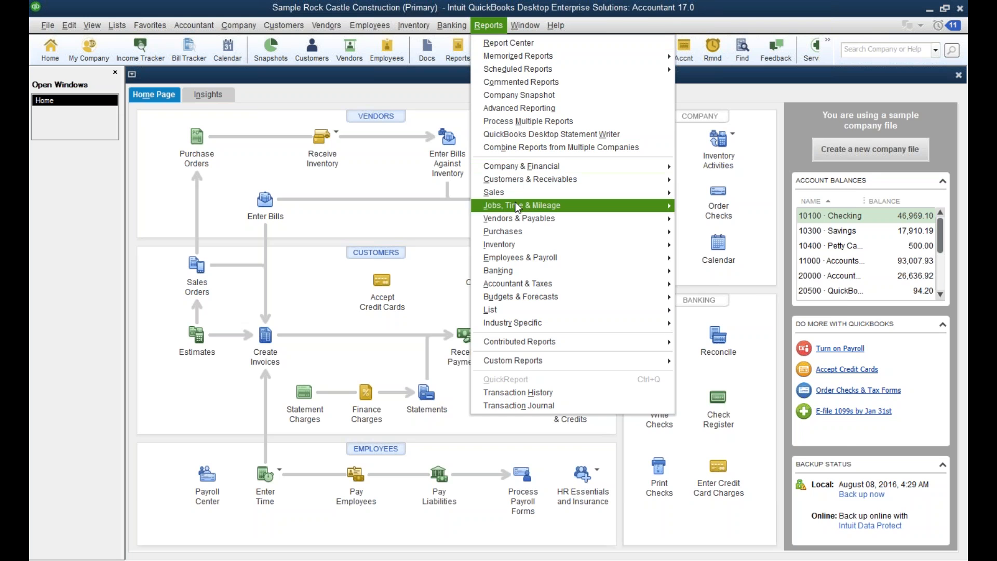
mouse_move(519, 205)
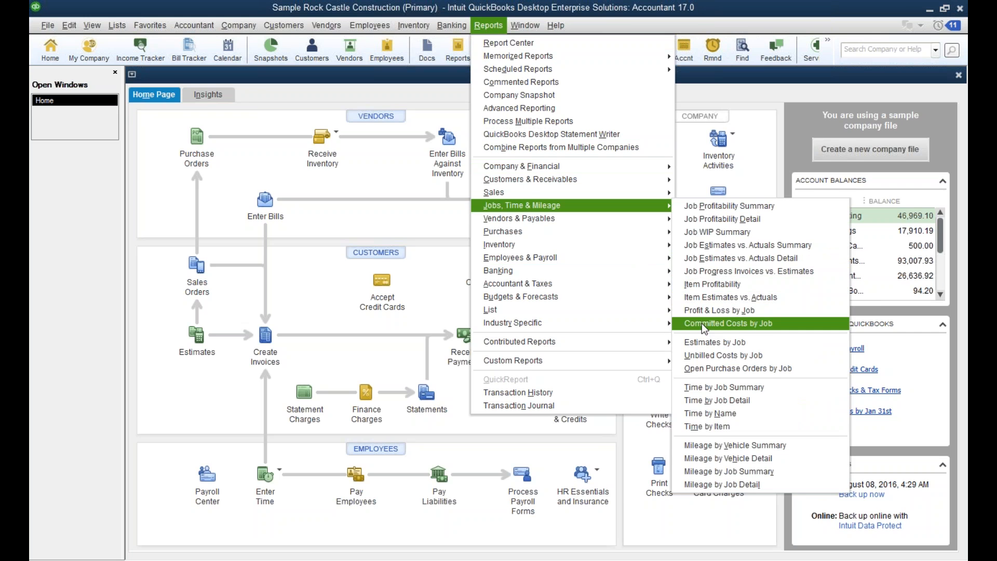
click(703, 323)
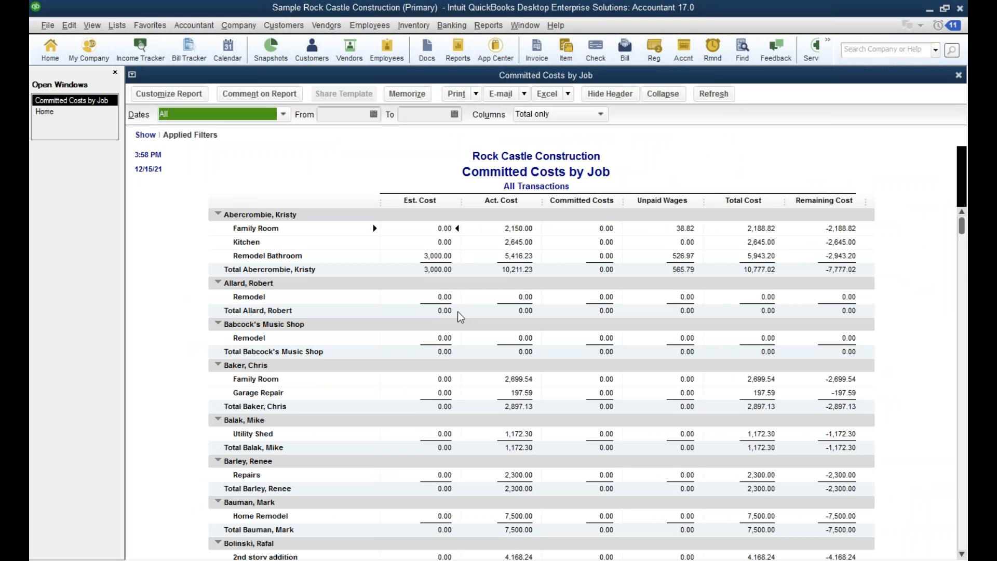
scroll(637, 251, down, 8)
scroll(636, 270, down, 20)
scroll(645, 284, down, 20)
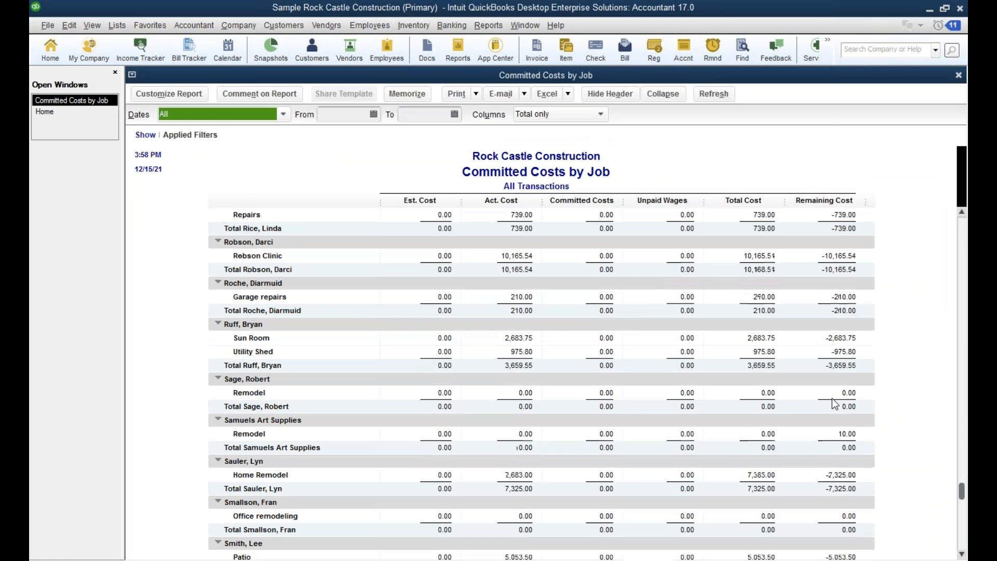
drag(962, 491, 962, 540)
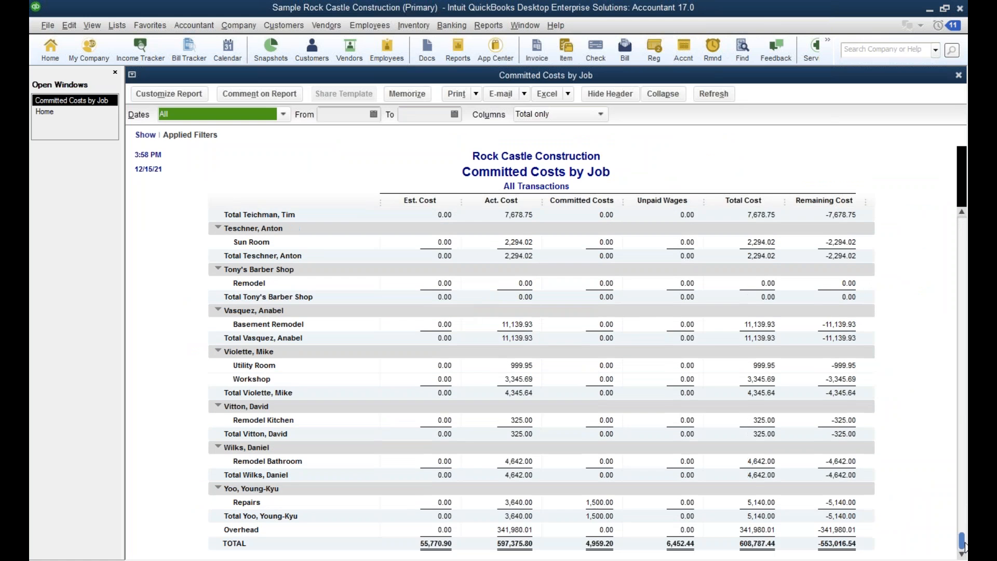
Drill into the committed cost of the last customer's Repairs job to its purchase order, and return to the Committed Costs by Job report.
double_click(603, 502)
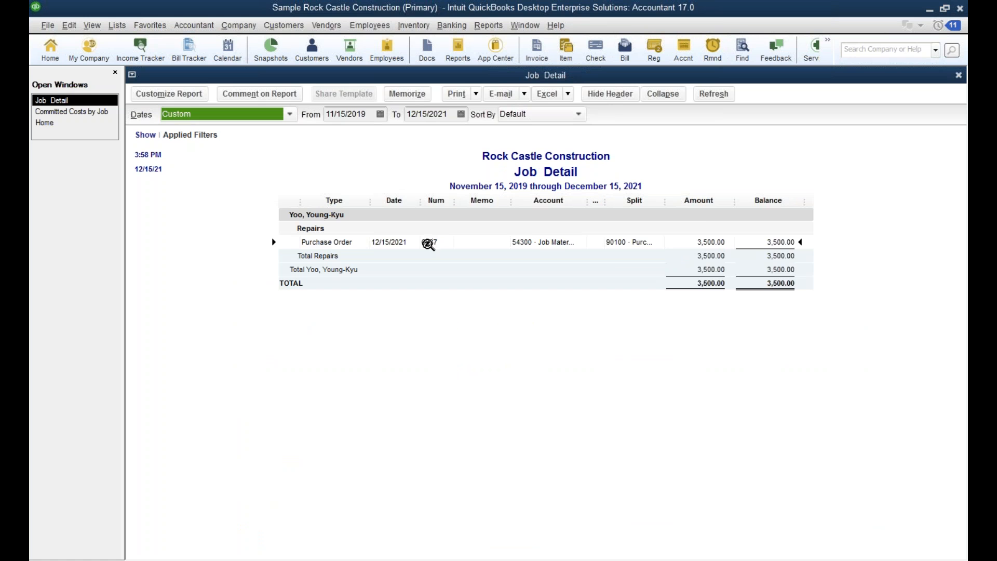
double_click(549, 243)
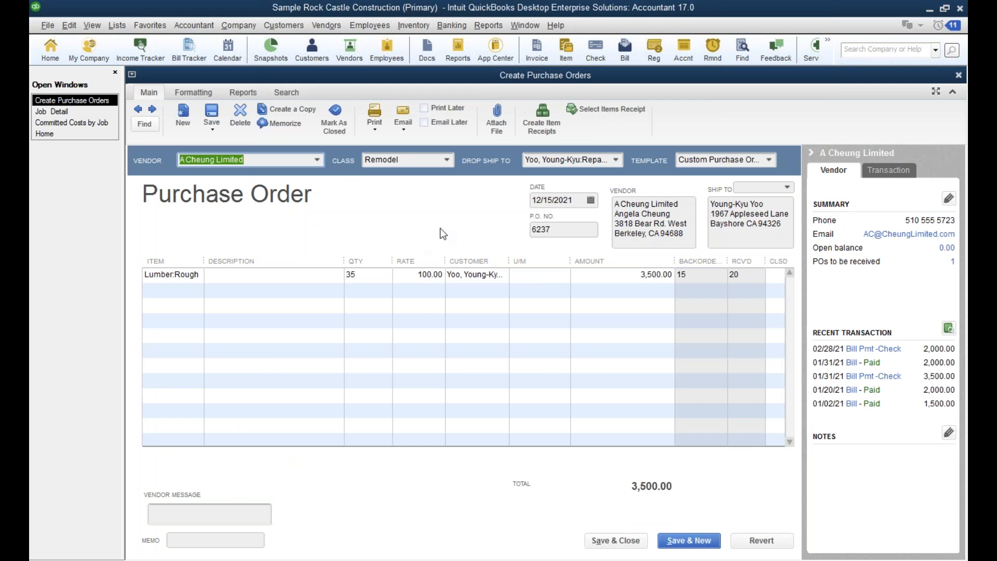
click(57, 123)
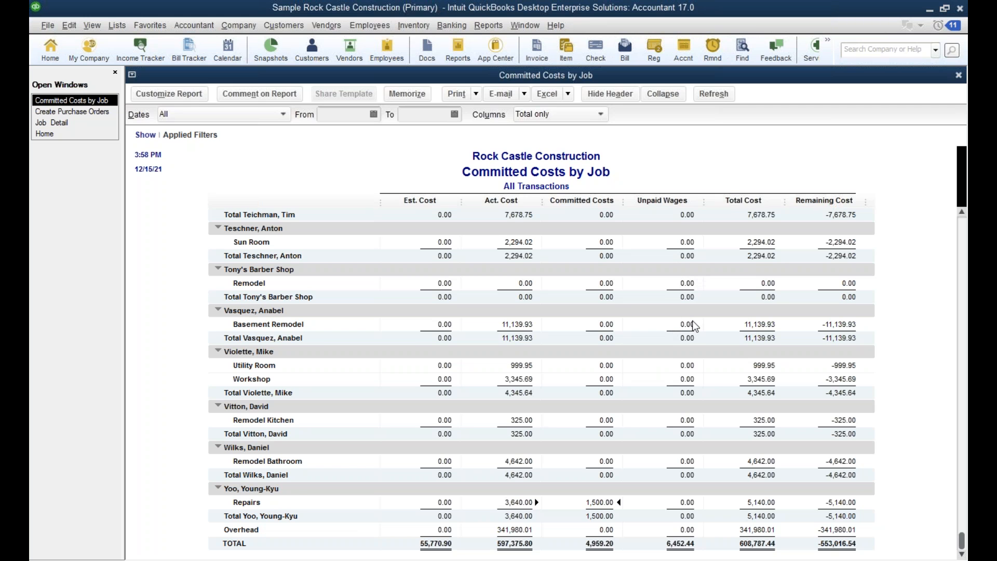
Examine the Unpaid Wages column of the Committed Costs by Job report back up to the first customer's jobs.
scroll(696, 323, up, 2)
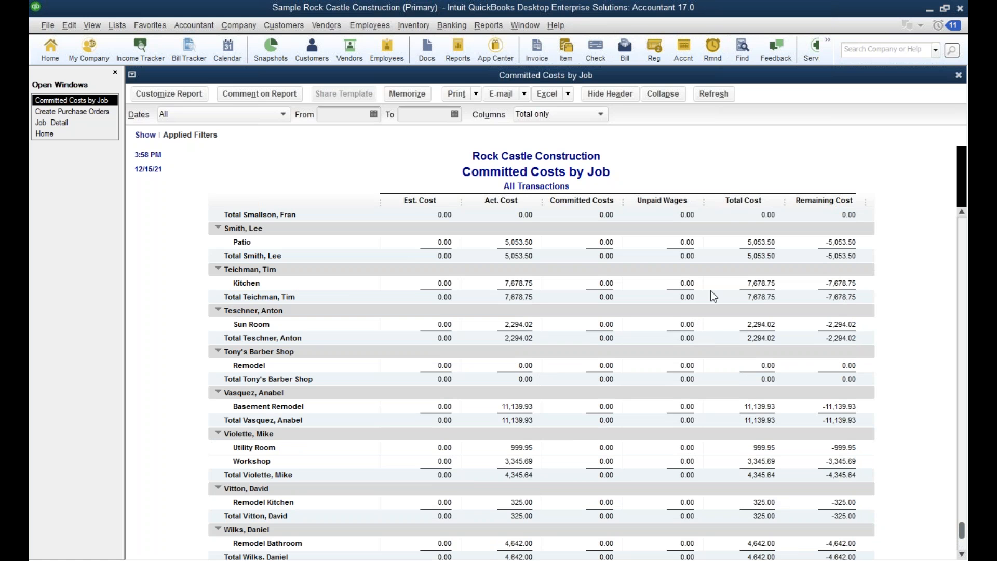
scroll(713, 296, up, 10)
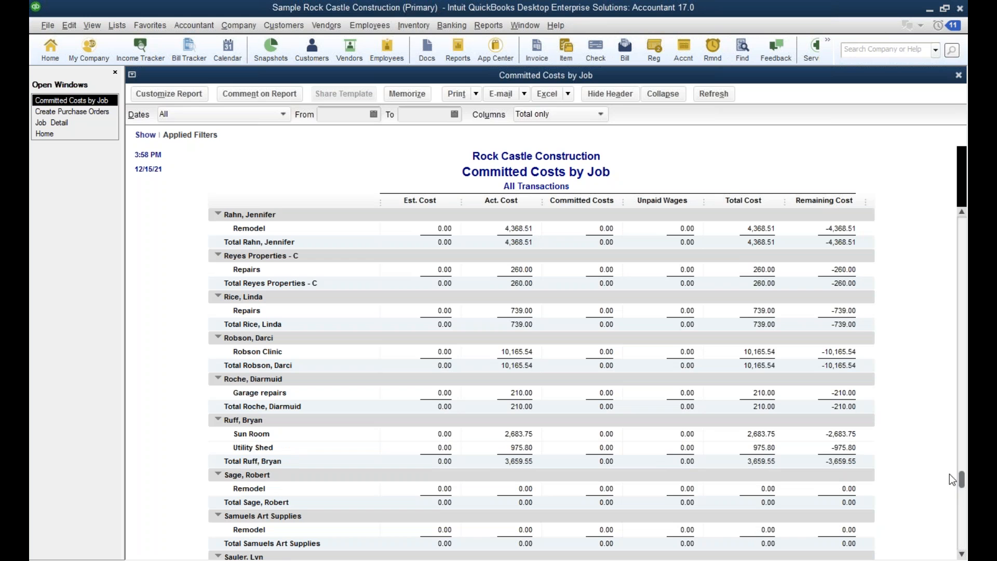
drag(962, 480, 952, 226)
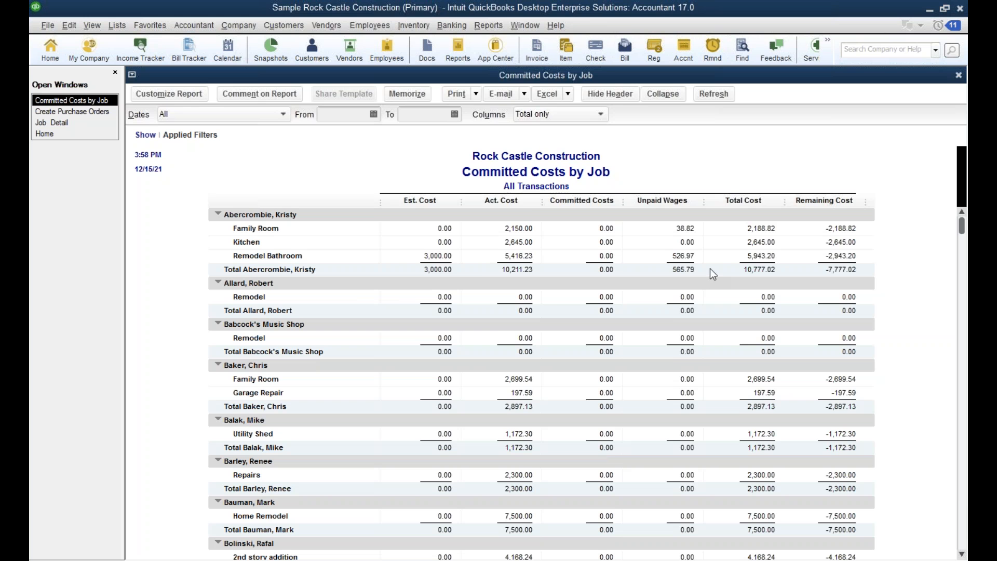
Look through the available industry-specific reports for contractors, manufacturing and wholesale, professional services, retail and nonprofits, plus the inventory reports.
click(487, 29)
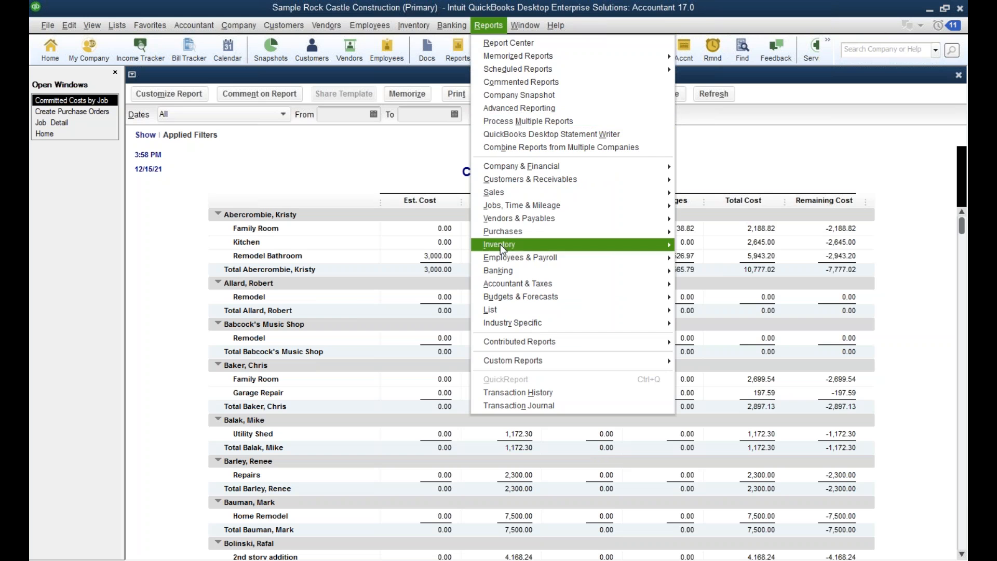
click(370, 25)
mouse_move(186, 26)
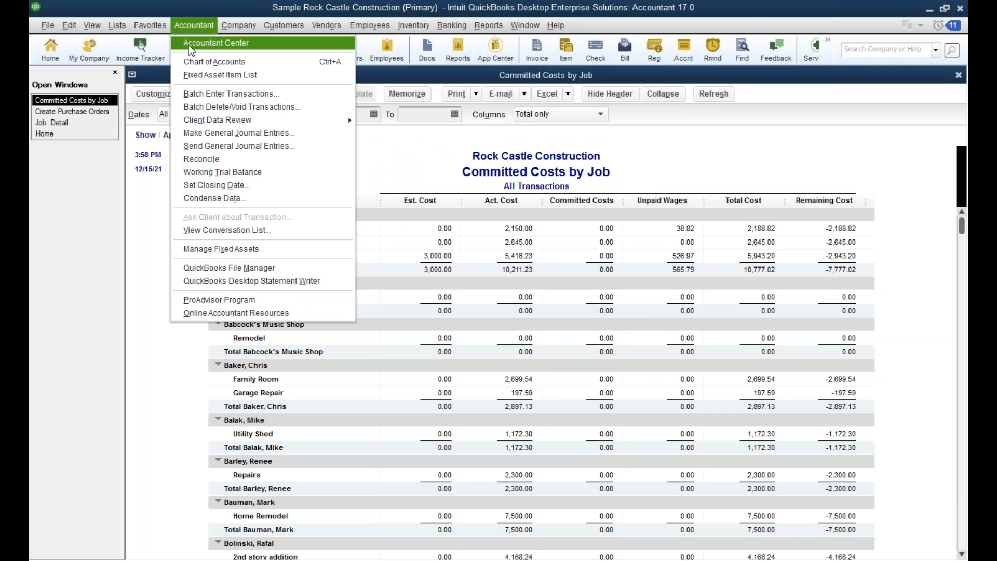
mouse_move(284, 25)
mouse_move(490, 27)
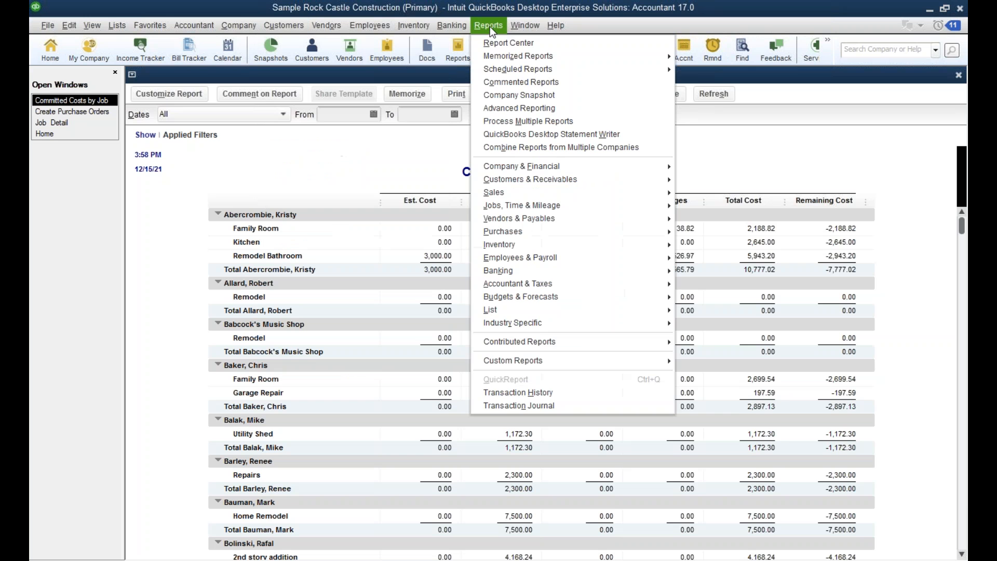
mouse_move(525, 322)
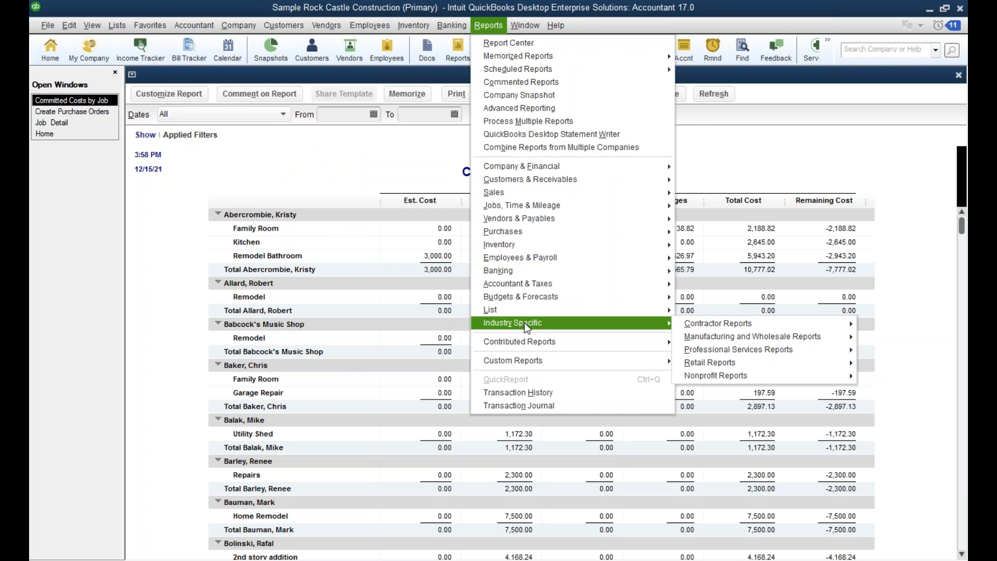
mouse_move(721, 324)
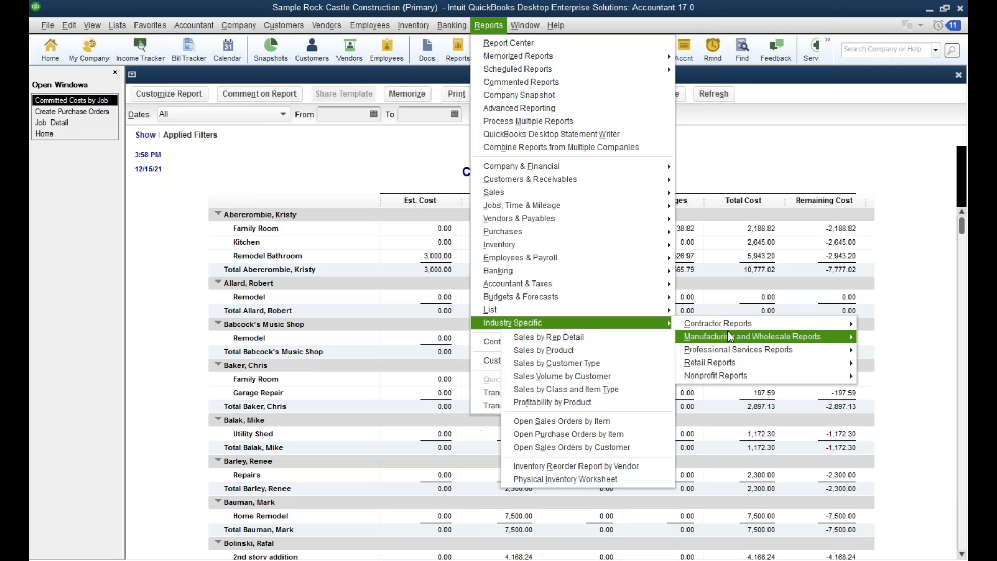
mouse_move(730, 355)
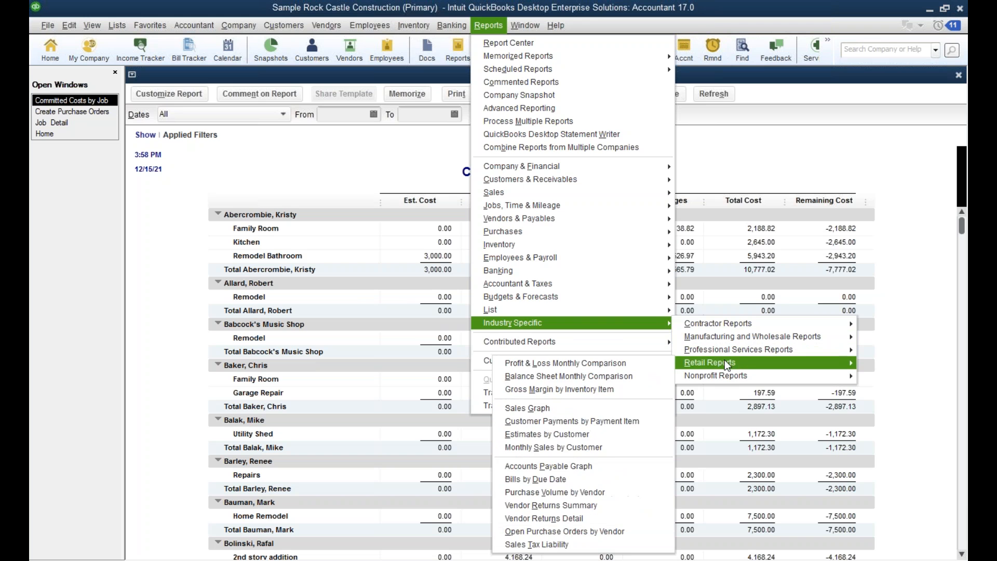
mouse_move(721, 375)
mouse_move(634, 260)
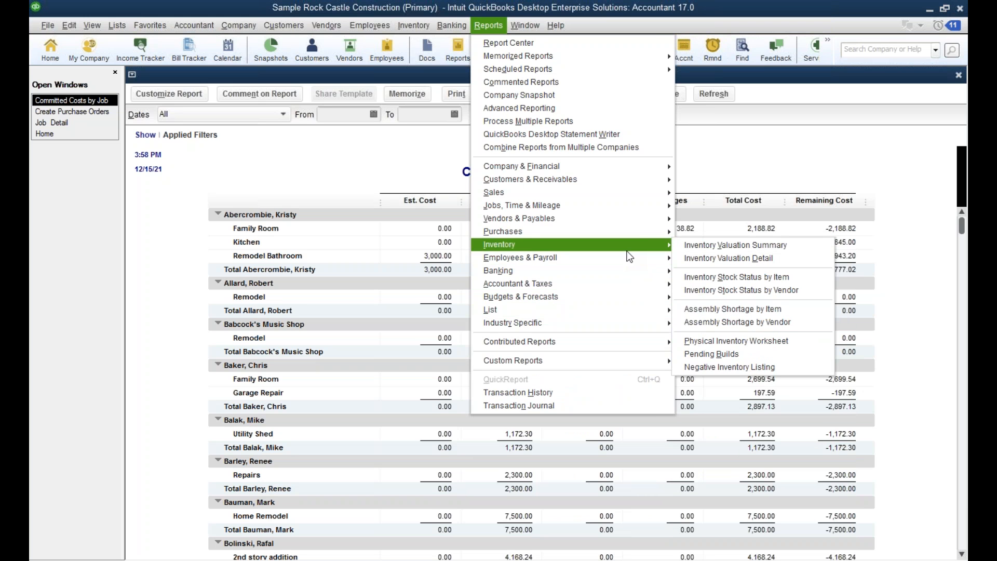
click(743, 146)
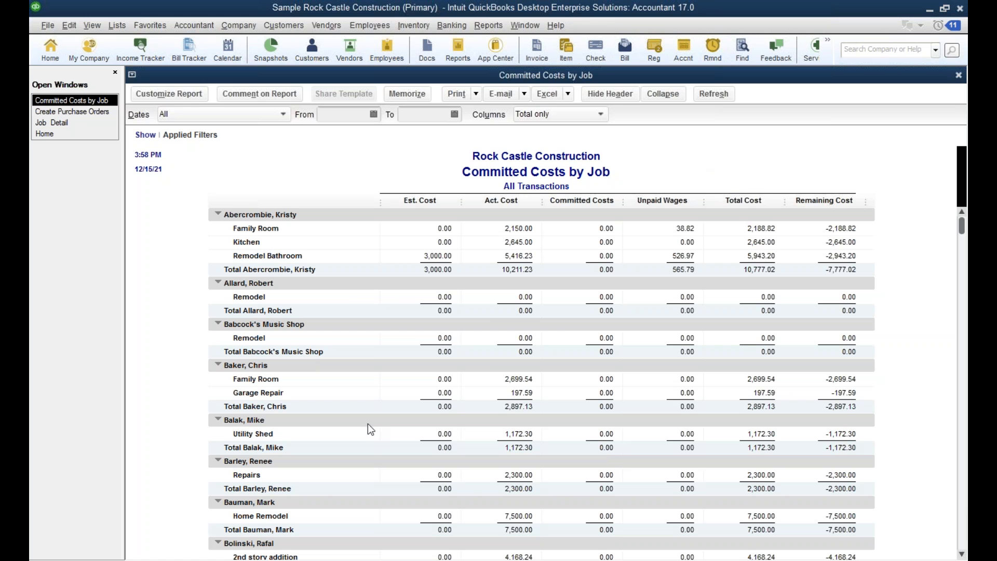
Switch to Google Chrome and open the QuickBooks Enterprise Solutions page of the Muir & Associates website.
mouse_move(461, 560)
right_click(397, 560)
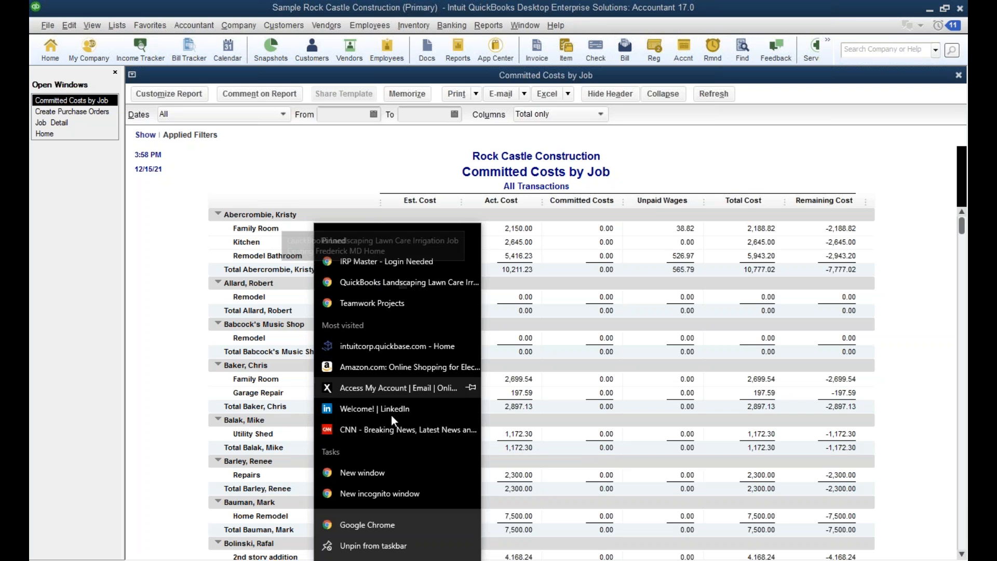
click(361, 282)
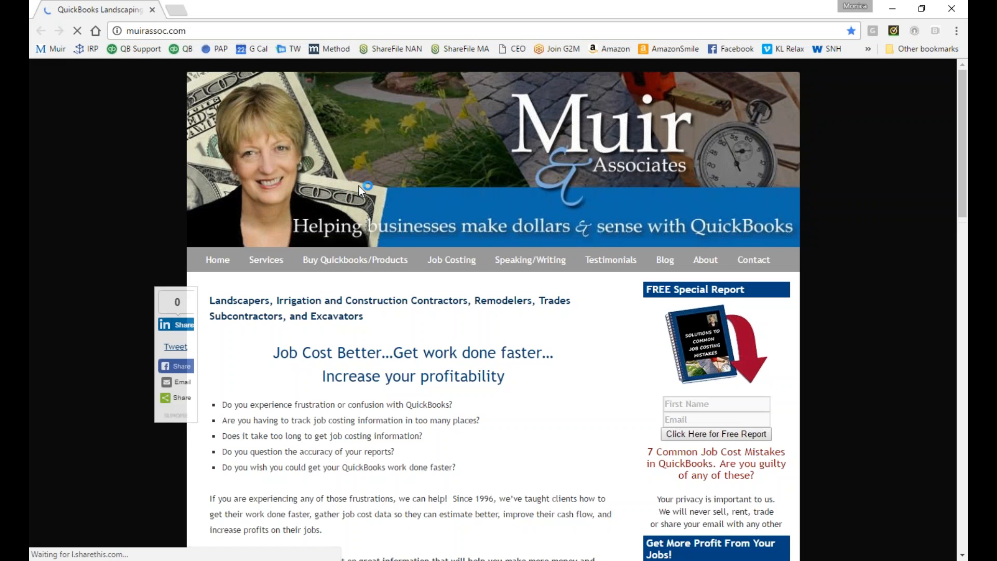
mouse_move(369, 262)
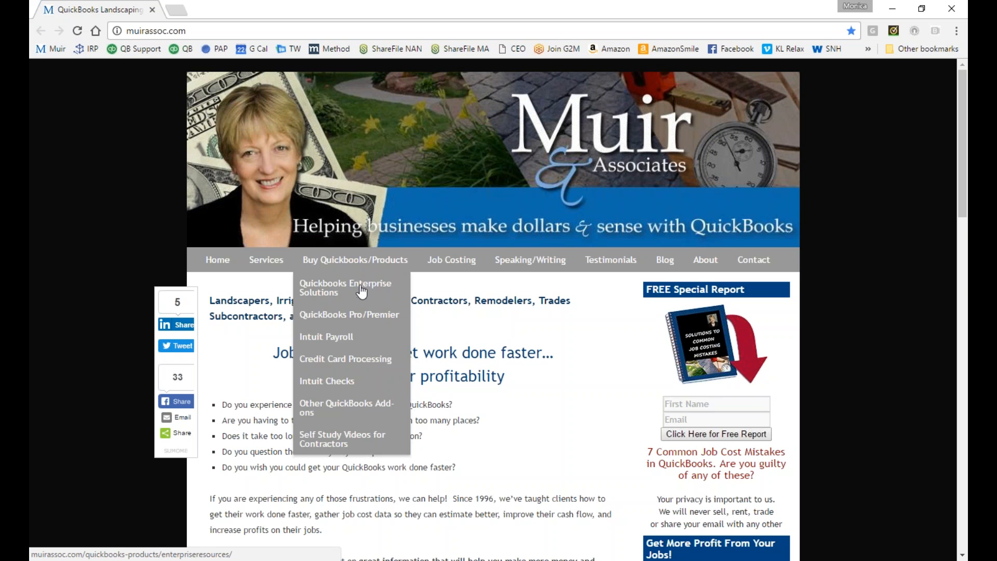
click(370, 284)
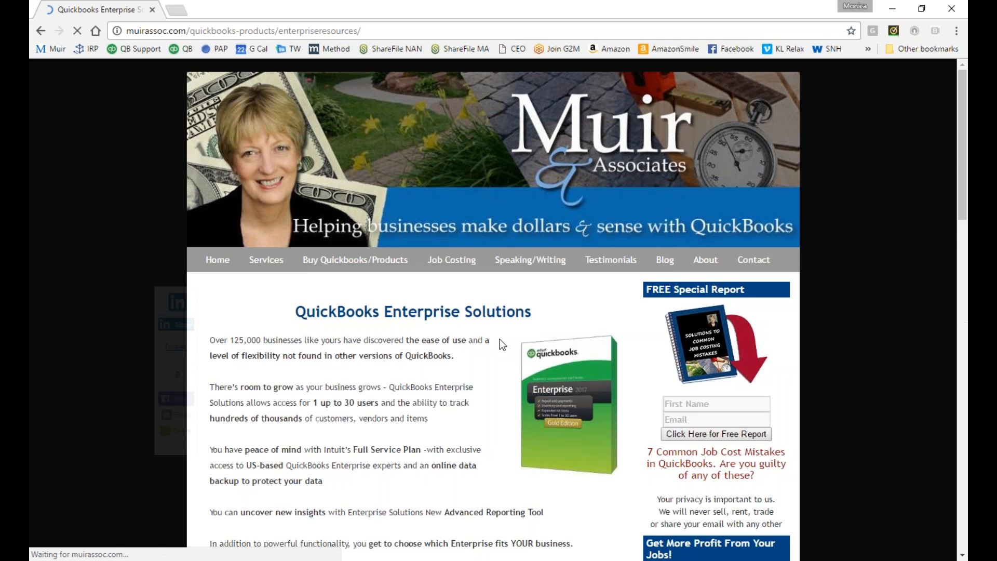
Open the Enterprise details and pricing page and review the Silver, Gold and Platinum subscription level comparison.
scroll(503, 322, down, 3)
scroll(456, 305, down, 3)
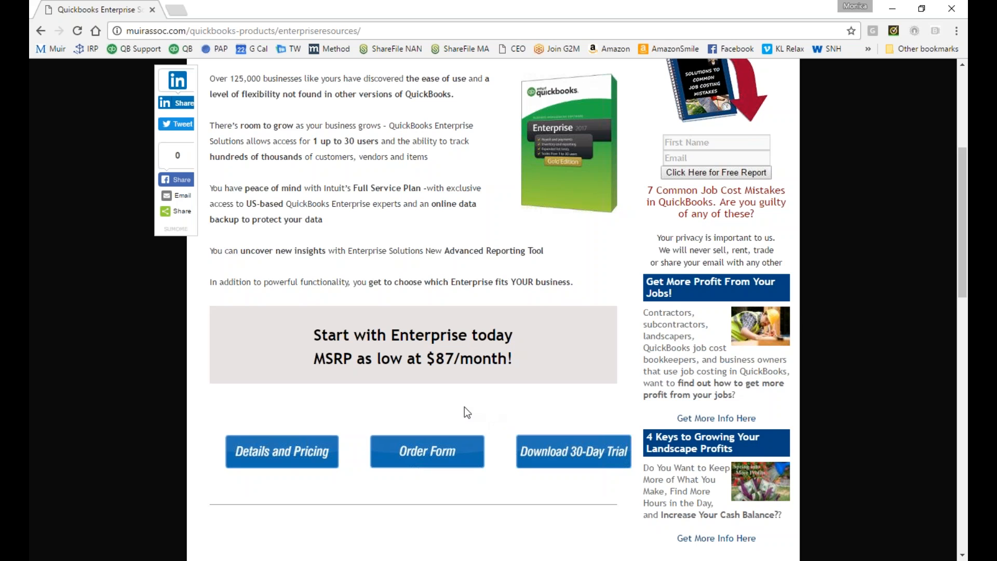
click(302, 453)
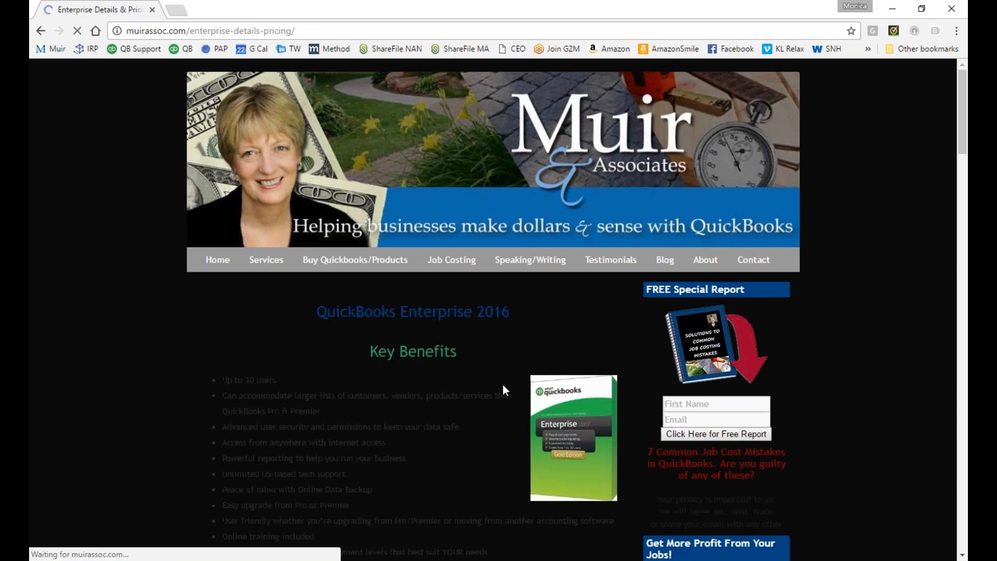
scroll(463, 337, down, 10)
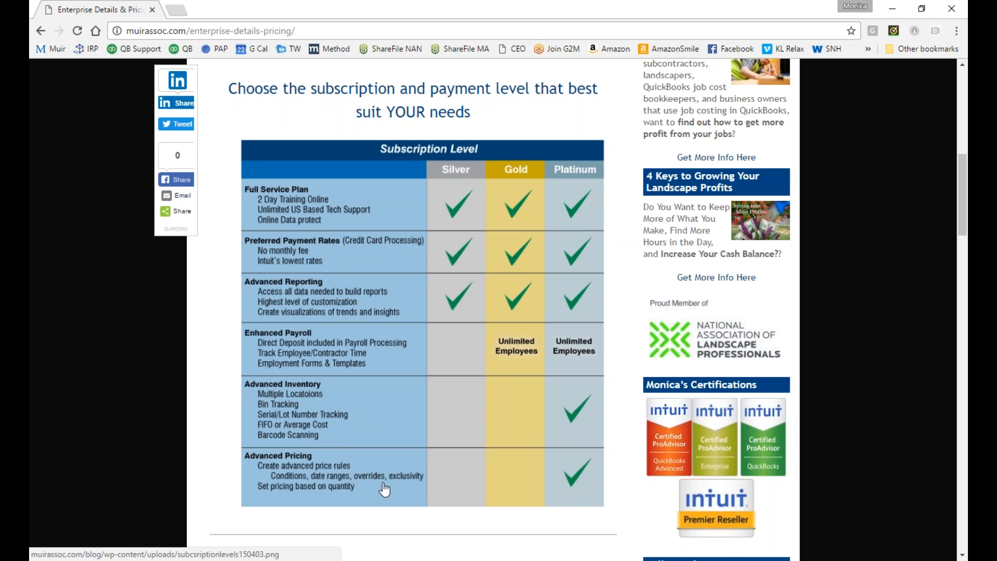
scroll(387, 490, down, 1)
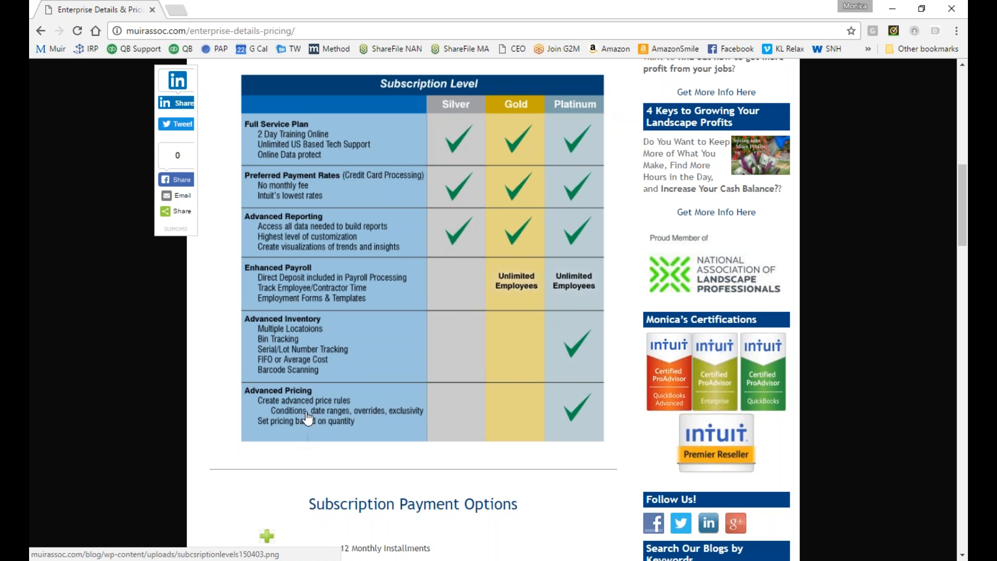
scroll(465, 409, up, 2)
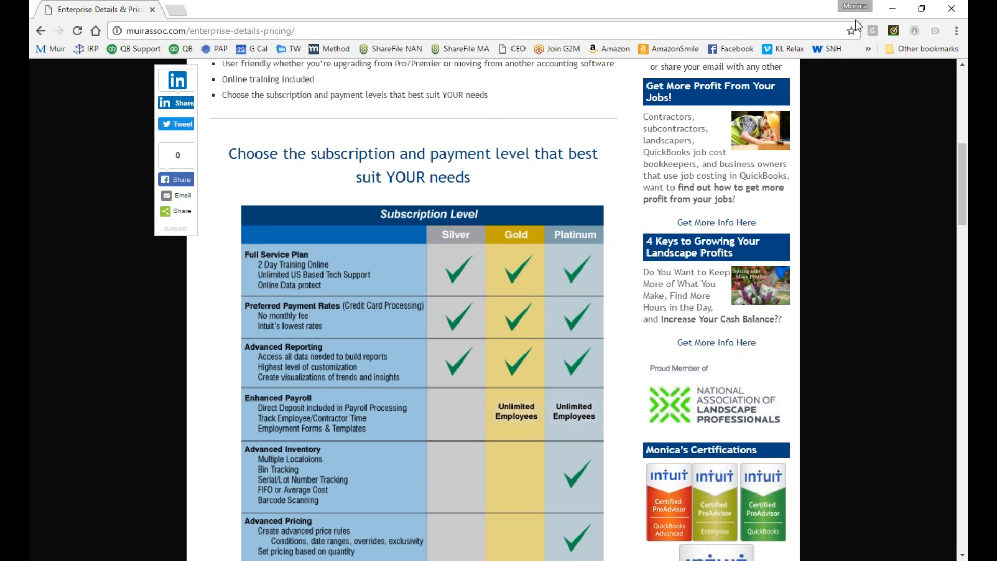
Go to the QuickBooks Pro/Premier product page and open the "Which QuickBooks is right for you?" guide from it.
scroll(870, 207, up, 5)
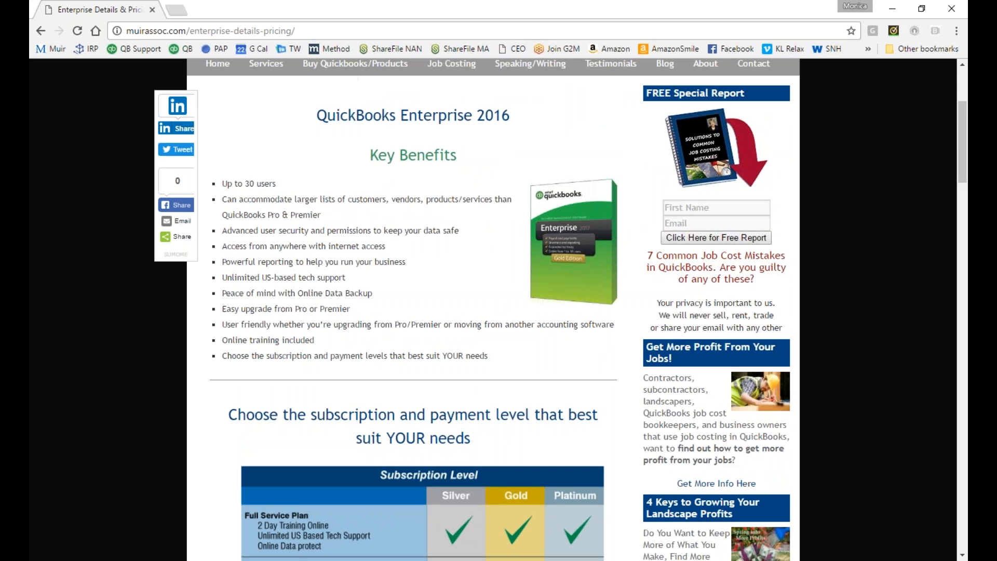
scroll(312, 135, up, 4)
mouse_move(355, 260)
click(363, 320)
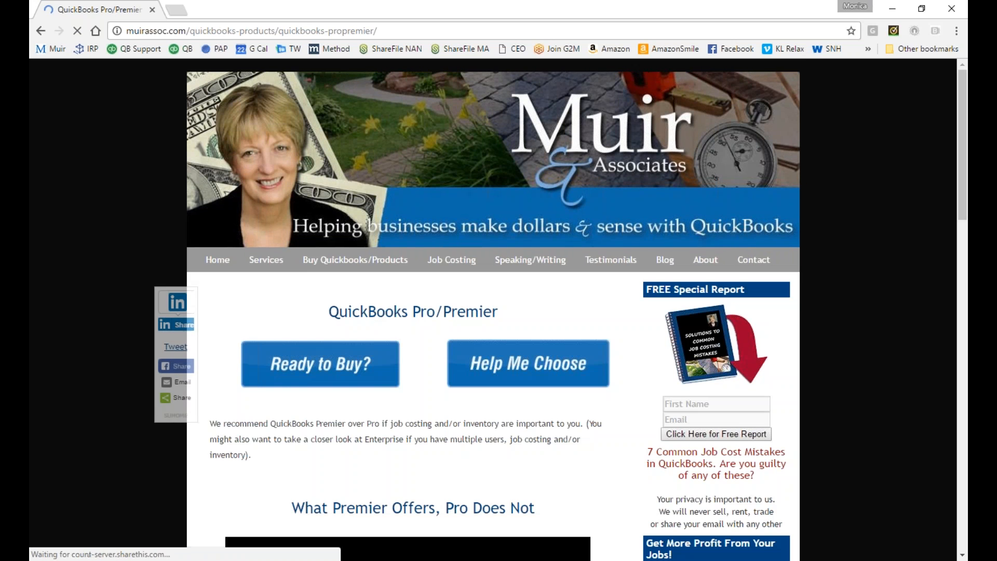
click(516, 362)
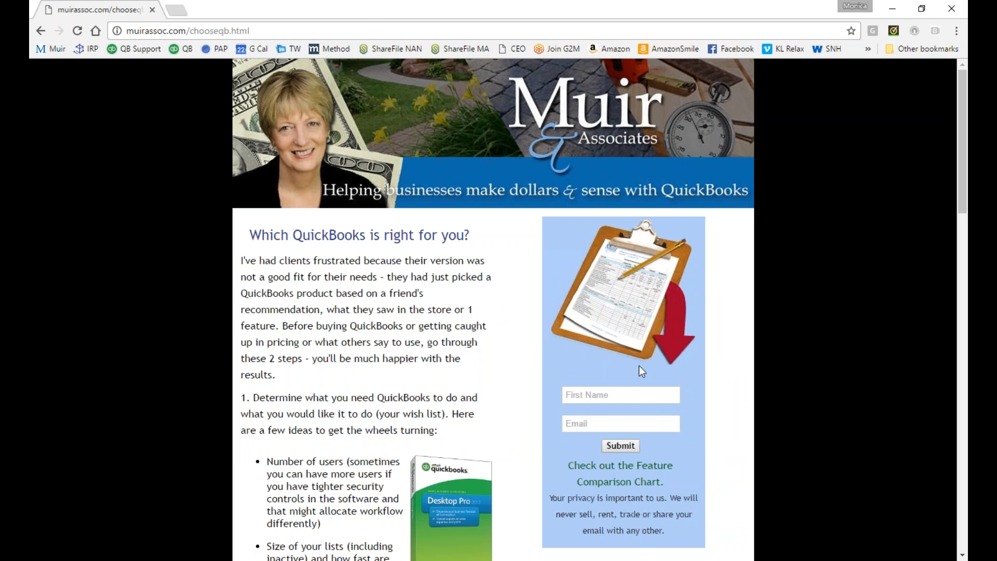